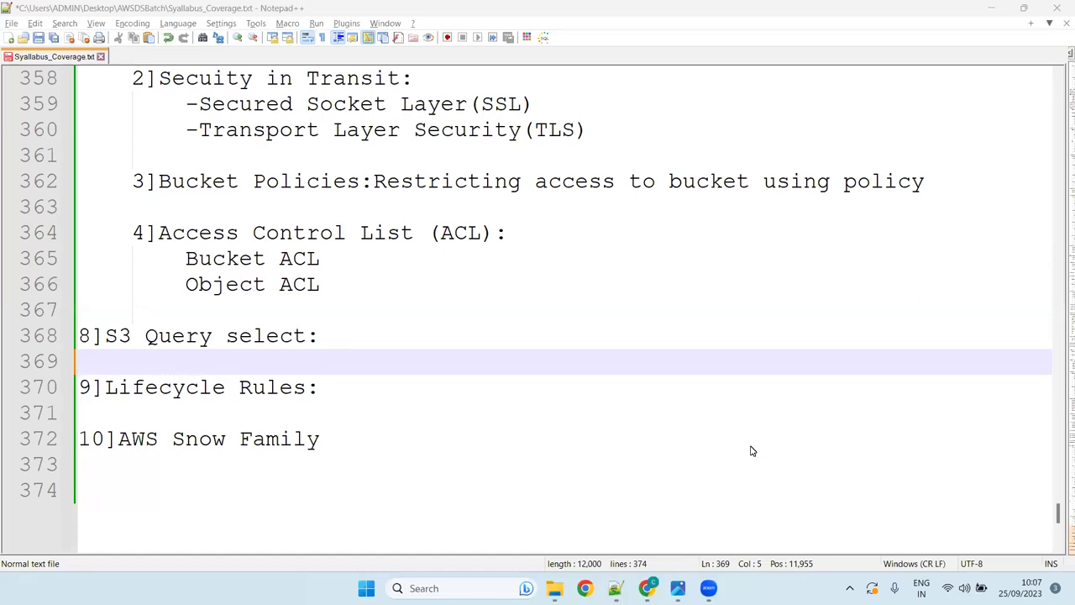
- Switch to Chrome and open Query with S3 Select for revised.csv in the sa-athena-data bucket
click(647, 588)
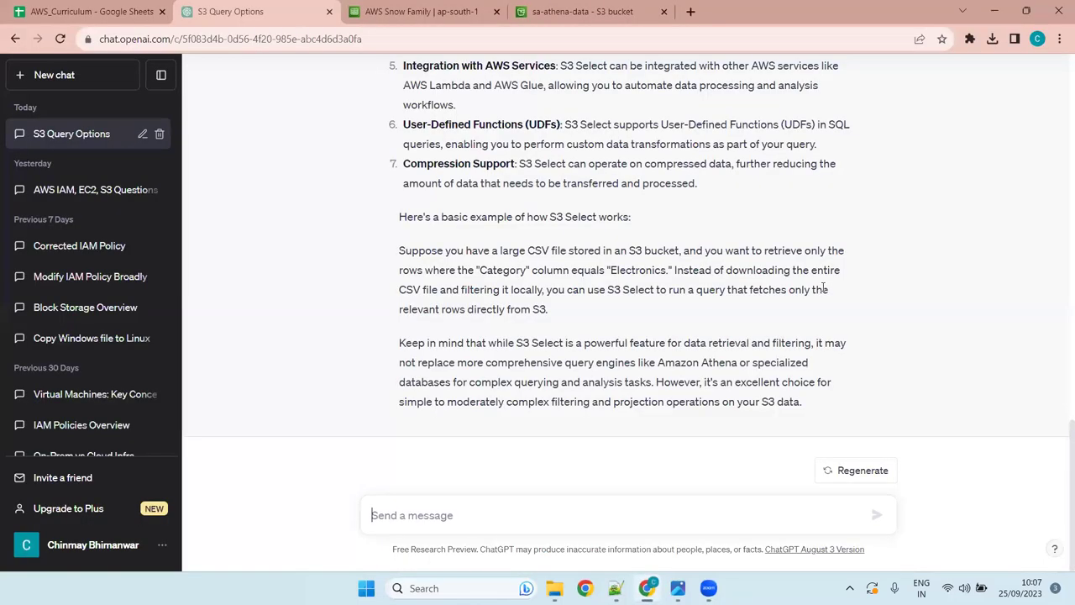
click(463, 7)
click(600, 8)
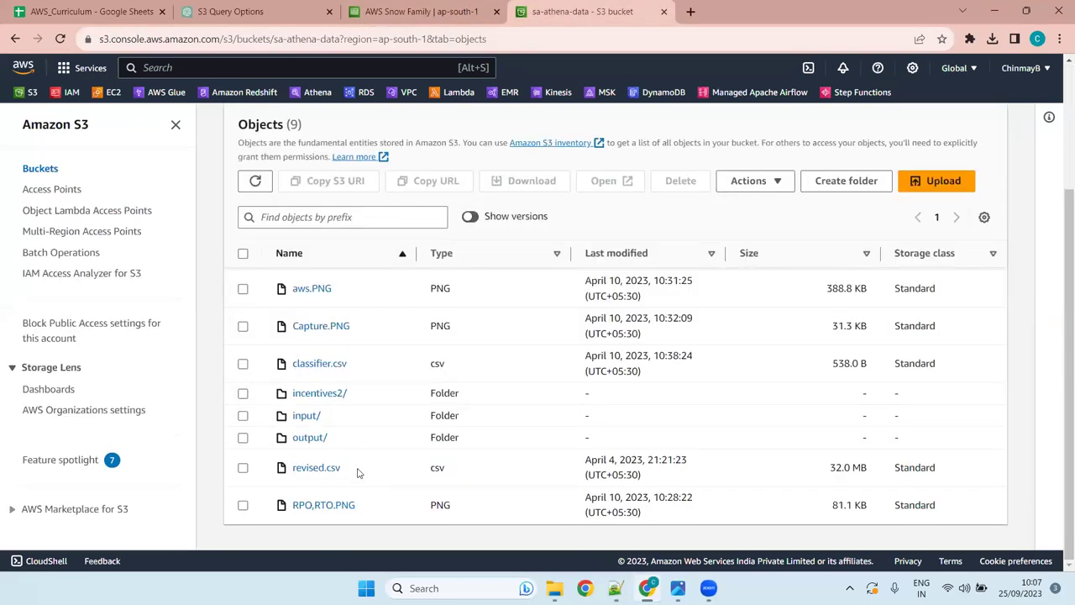
click(242, 469)
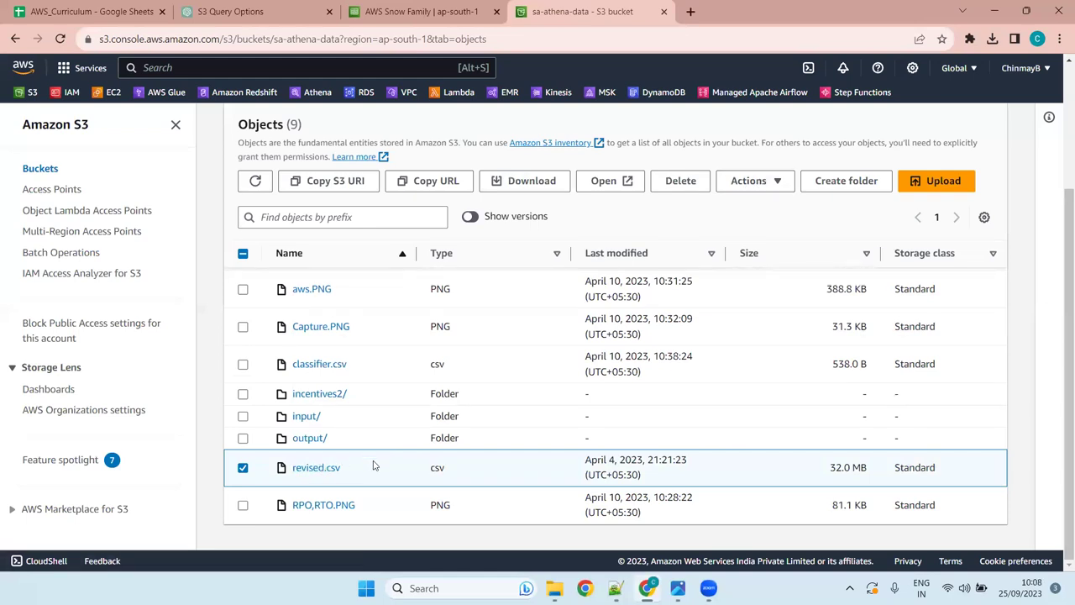
click(779, 184)
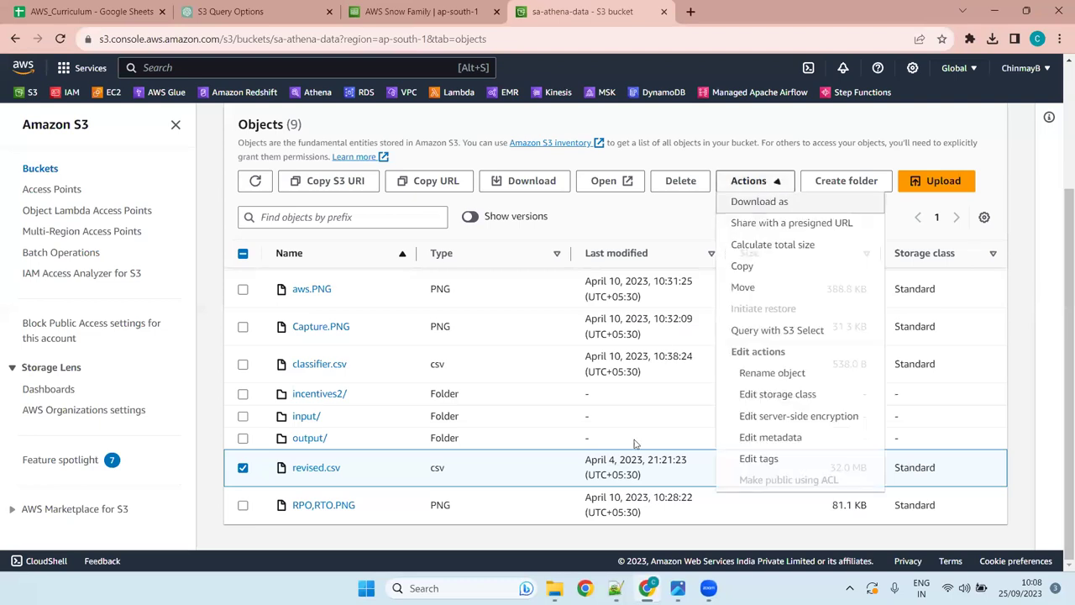
click(781, 335)
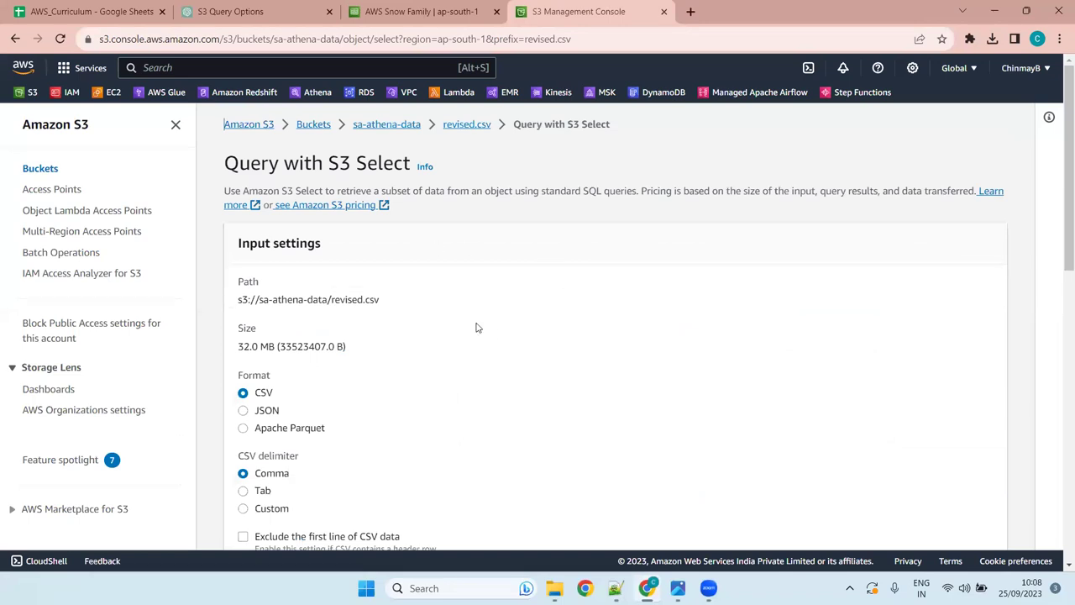
- Review the path, size, format, delimiter and compression settings, the output settings and the default SQL query for revised.csv
drag(1059, 179, 1060, 217)
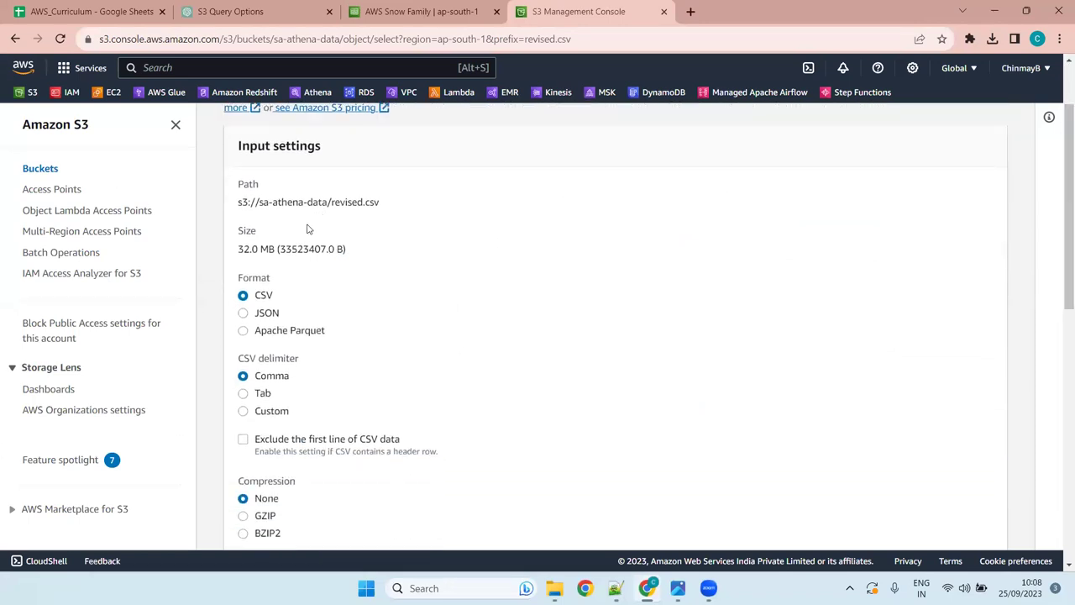
drag(358, 250, 241, 245)
click(344, 304)
scroll(367, 379, down, 4)
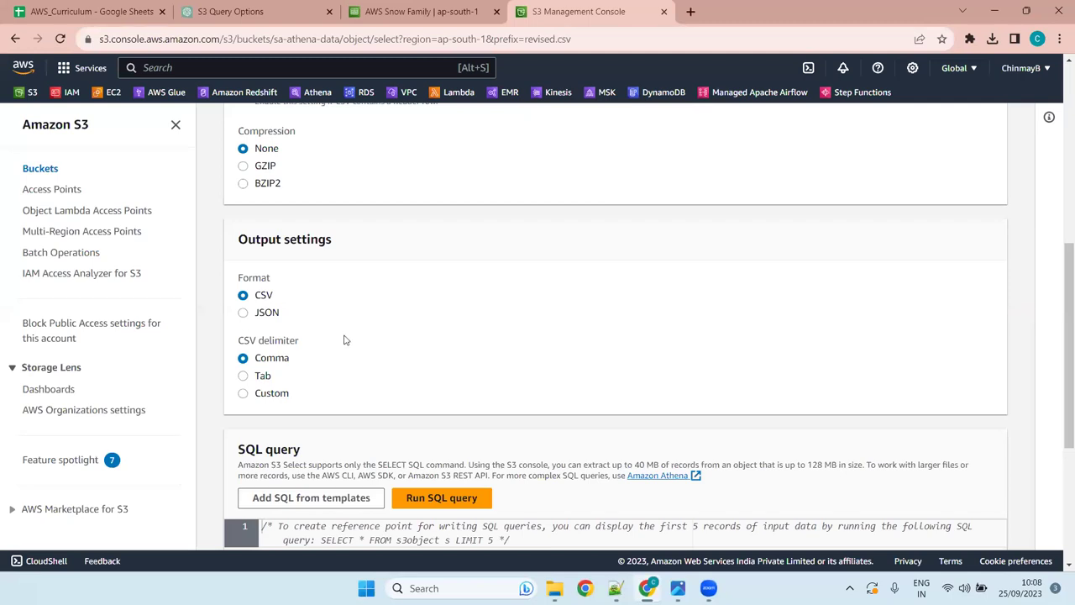
scroll(454, 334, down, 3)
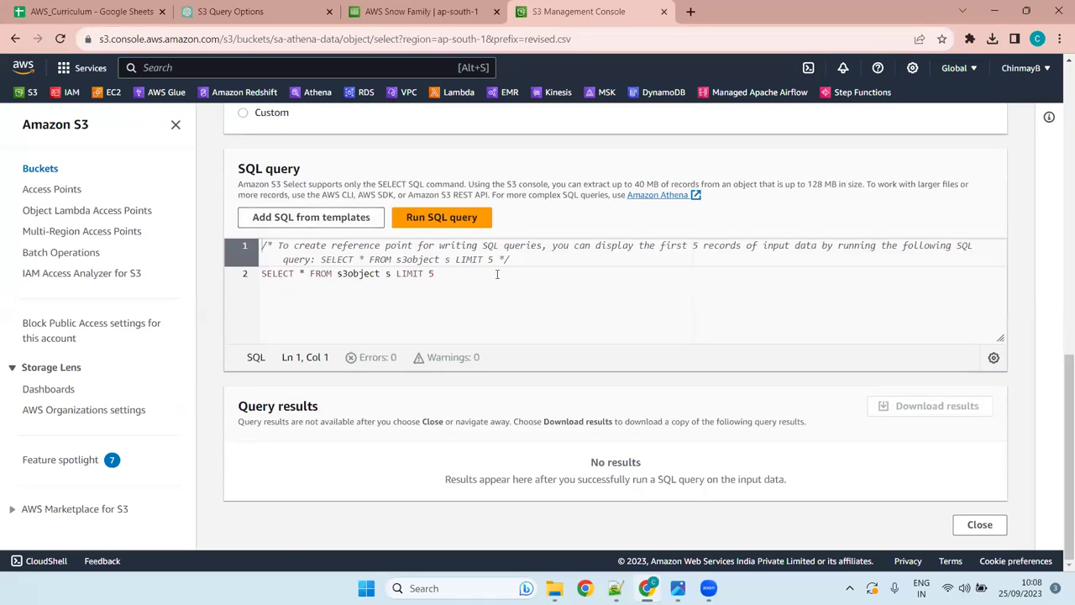
click(435, 274)
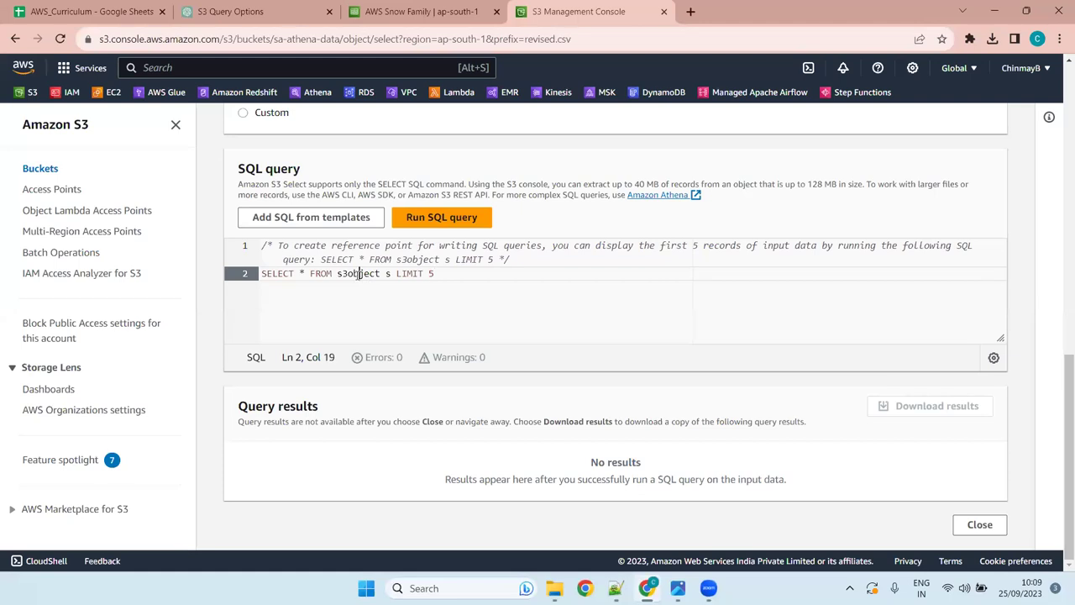
double_click(357, 273)
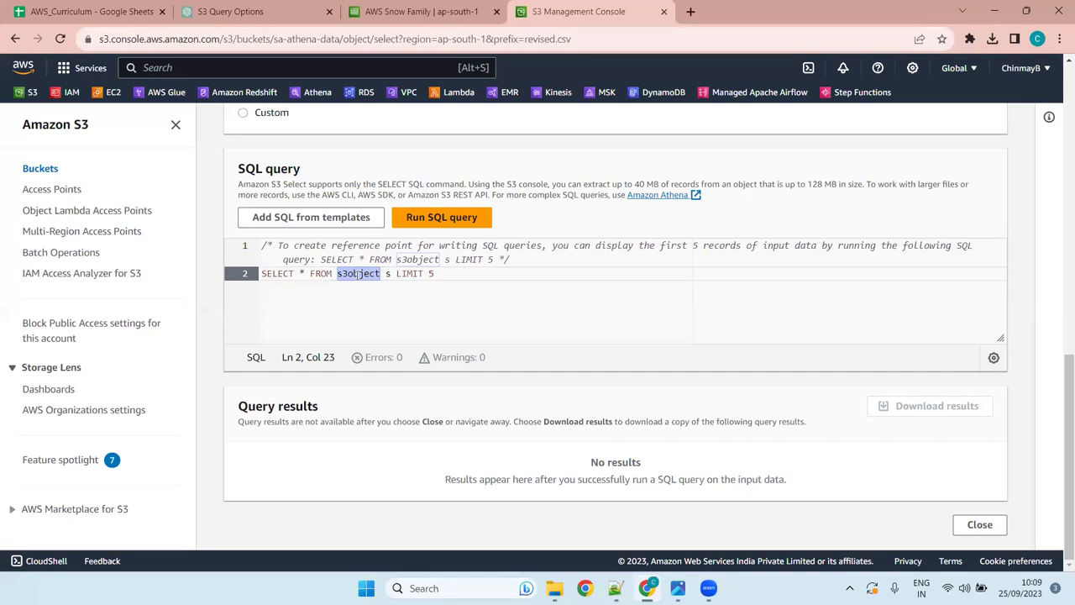
scroll(357, 276, up, 9)
scroll(336, 285, down, 4)
scroll(361, 248, up, 3)
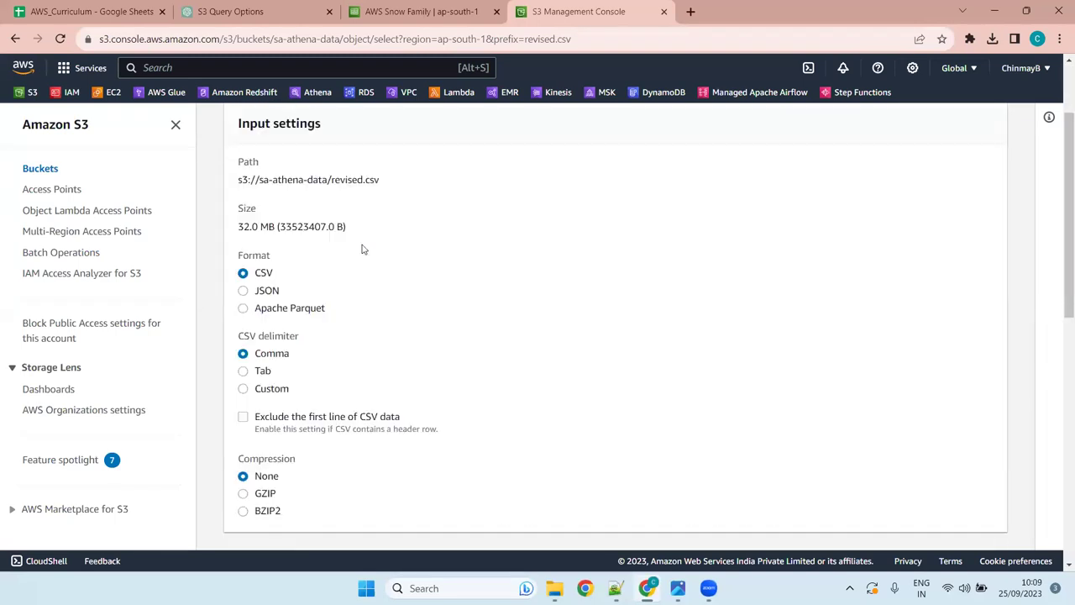
scroll(362, 252, down, 3)
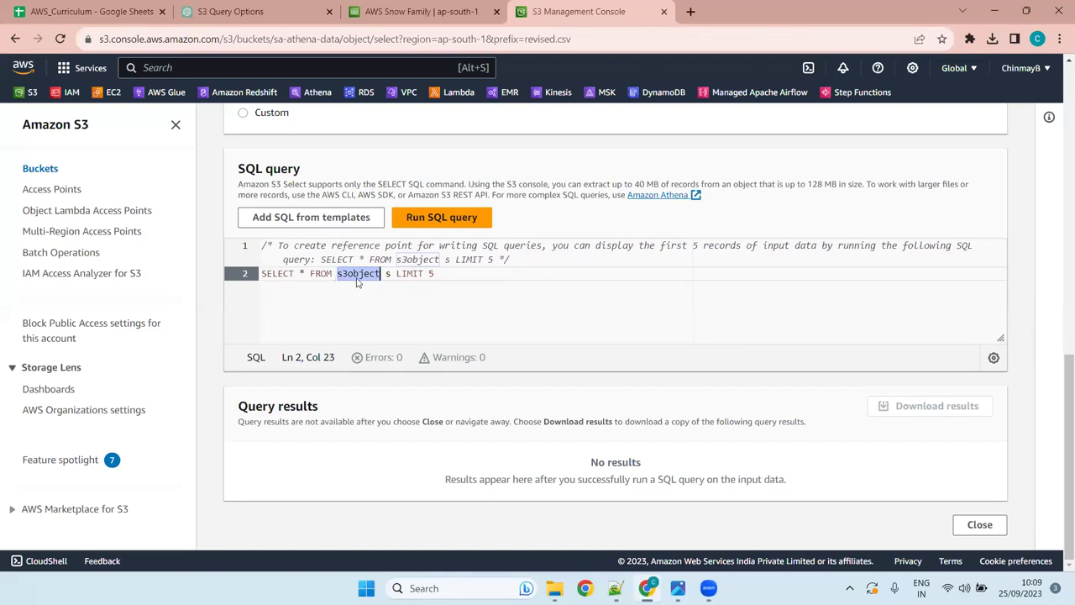
- Run the SQL query SELECT * FROM s3object s LIMIT 5 and examine the header row in the raw results
click(469, 274)
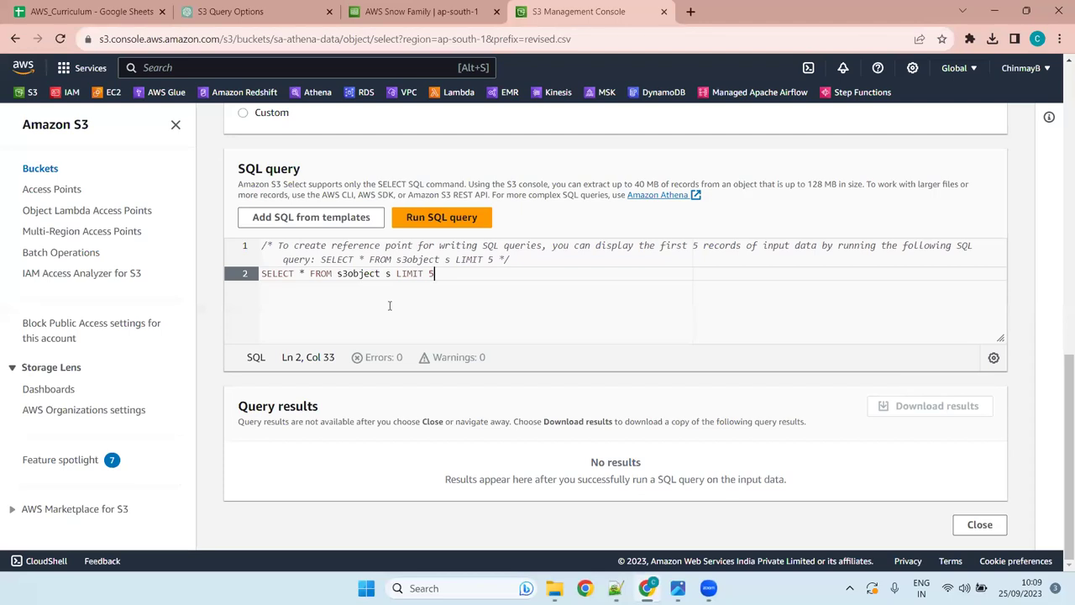
click(445, 222)
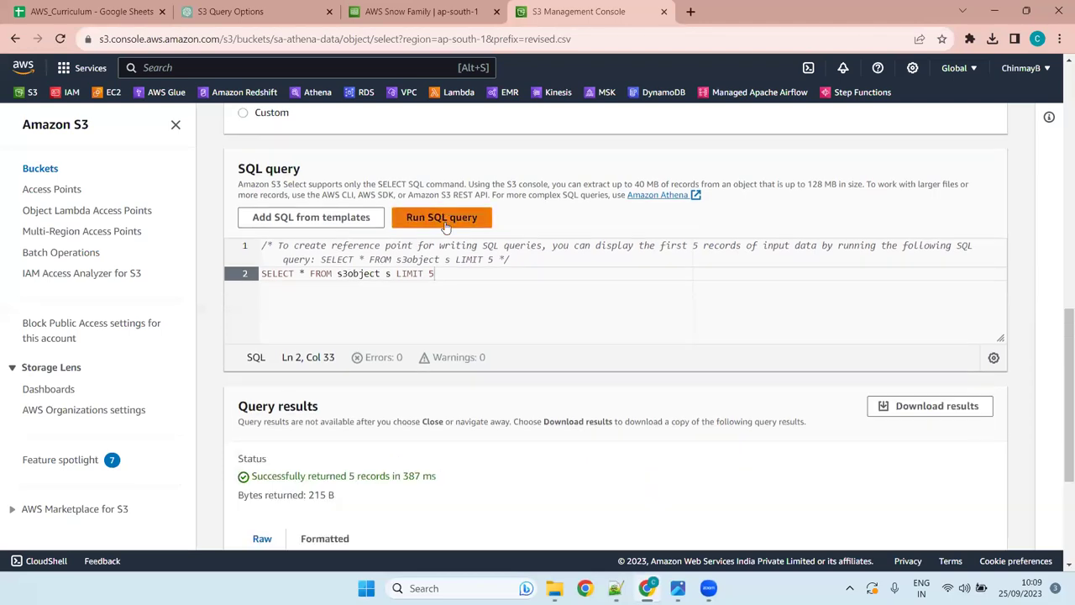
scroll(490, 434, down, 3)
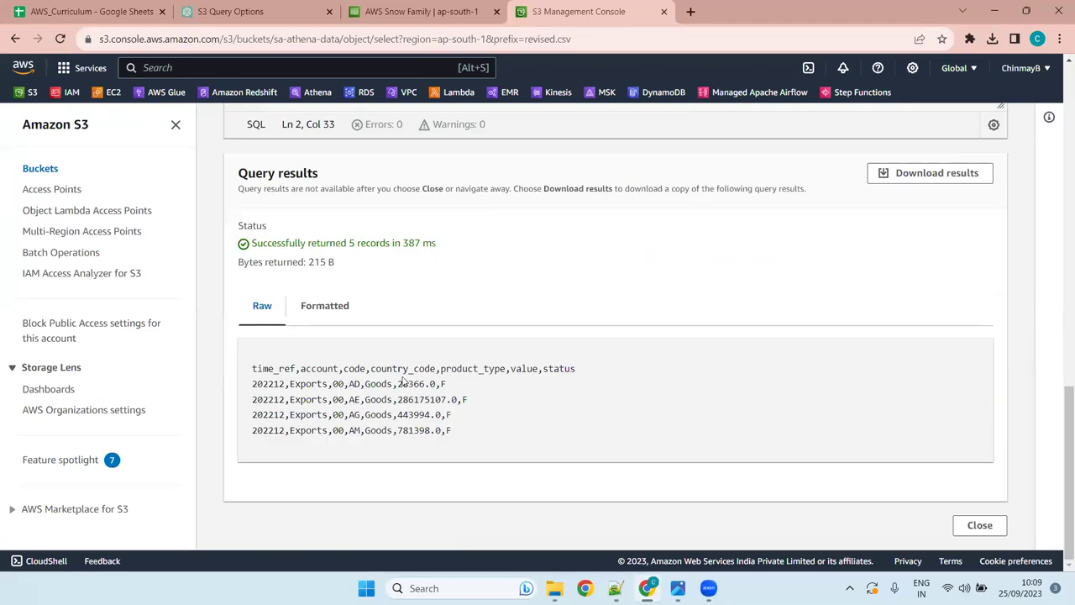
drag(591, 374, 225, 368)
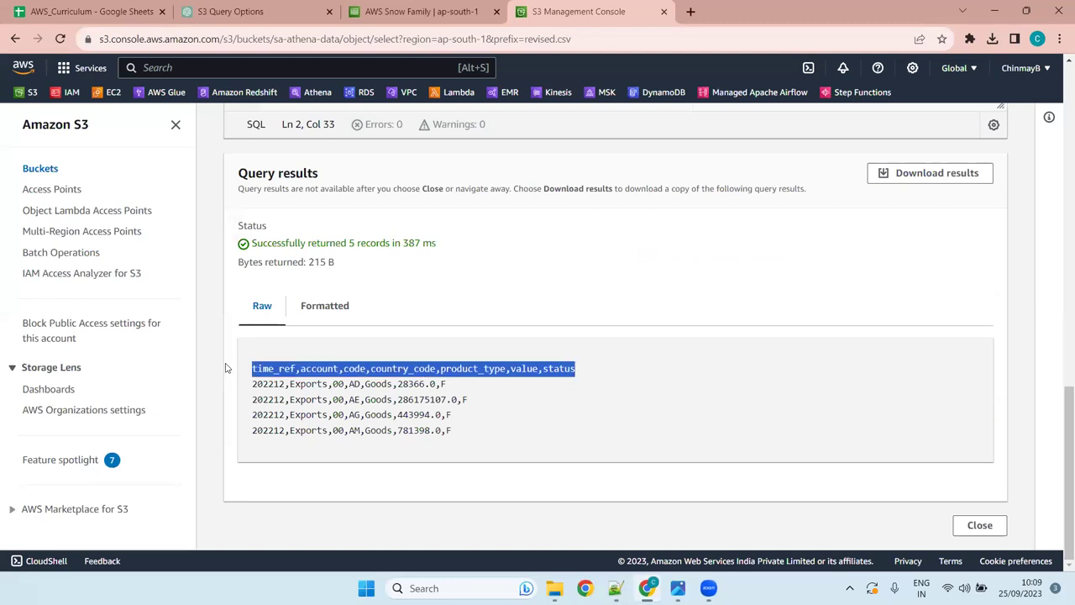
- Show the query results as a formatted table and examine its column headers and the note on downloading results
click(324, 307)
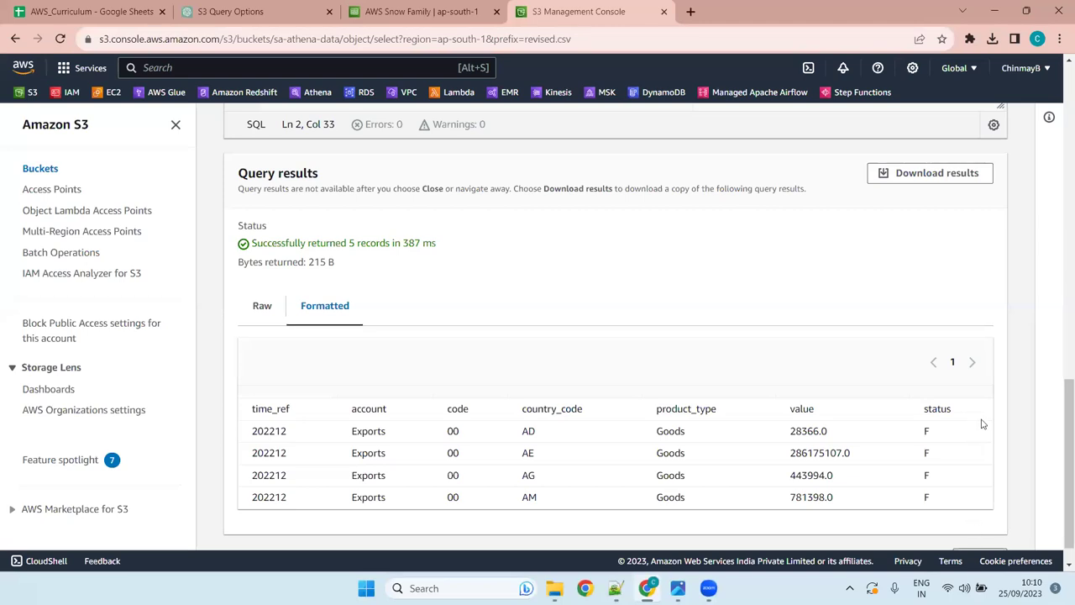
click(251, 409)
drag(391, 414, 964, 407)
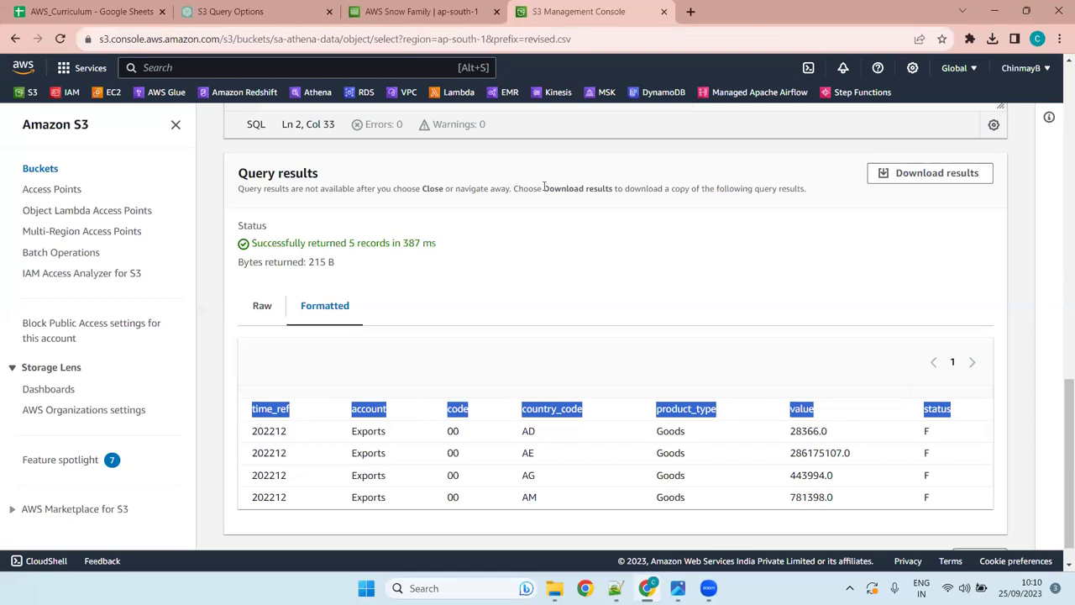
drag(543, 186, 612, 199)
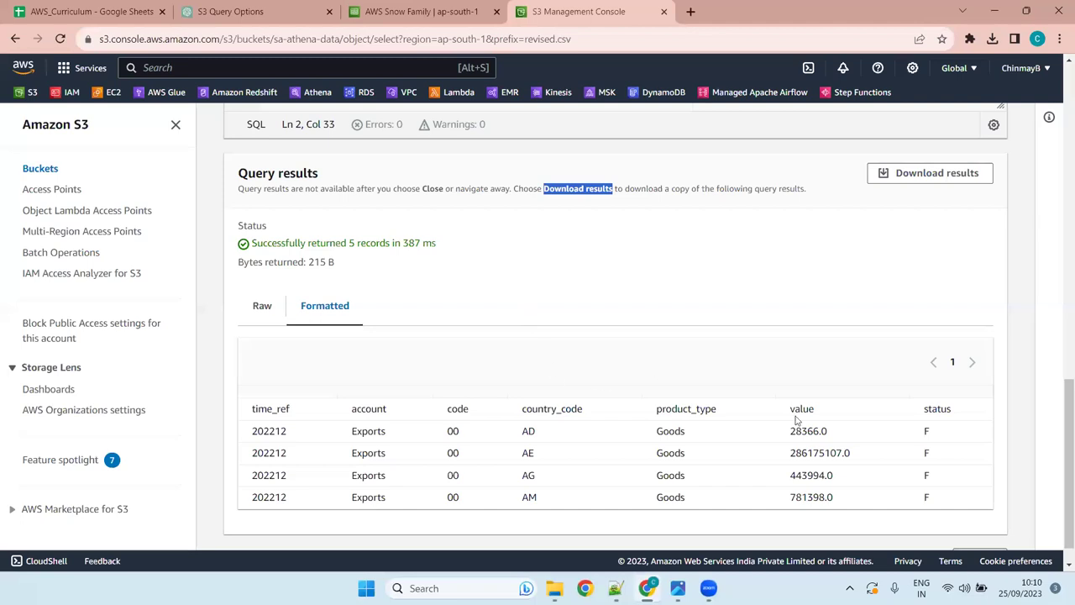
scroll(556, 406, down, 1)
scroll(556, 406, up, 10)
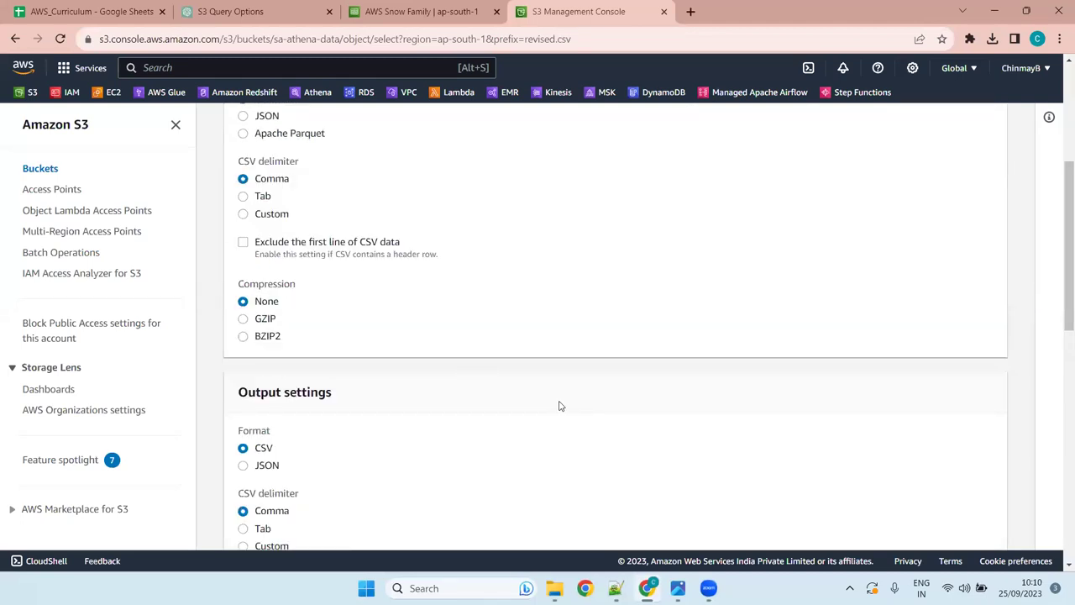
scroll(564, 399, down, 10)
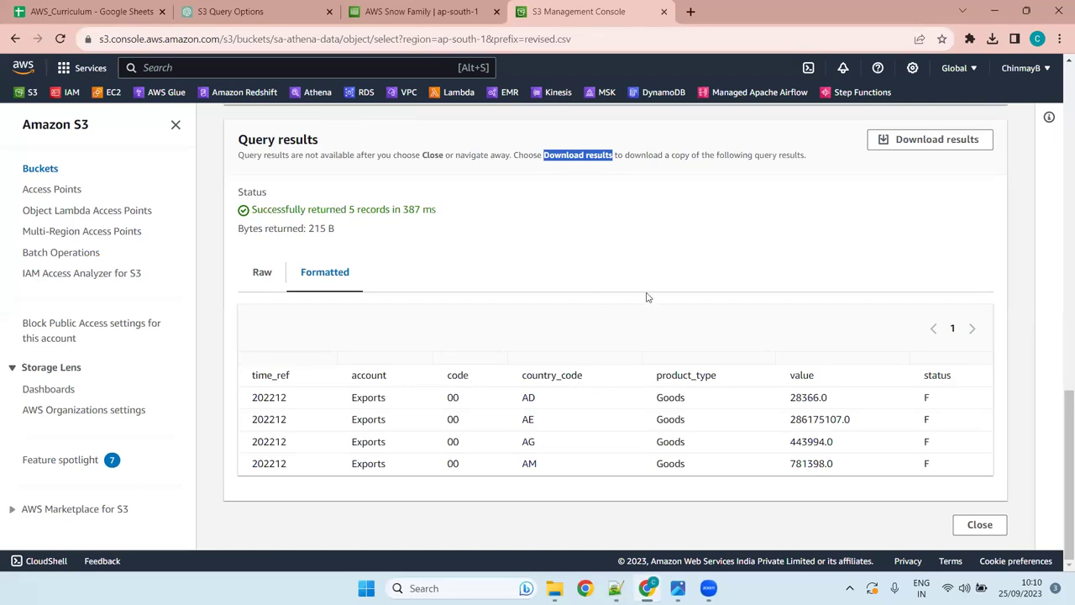
click(543, 155)
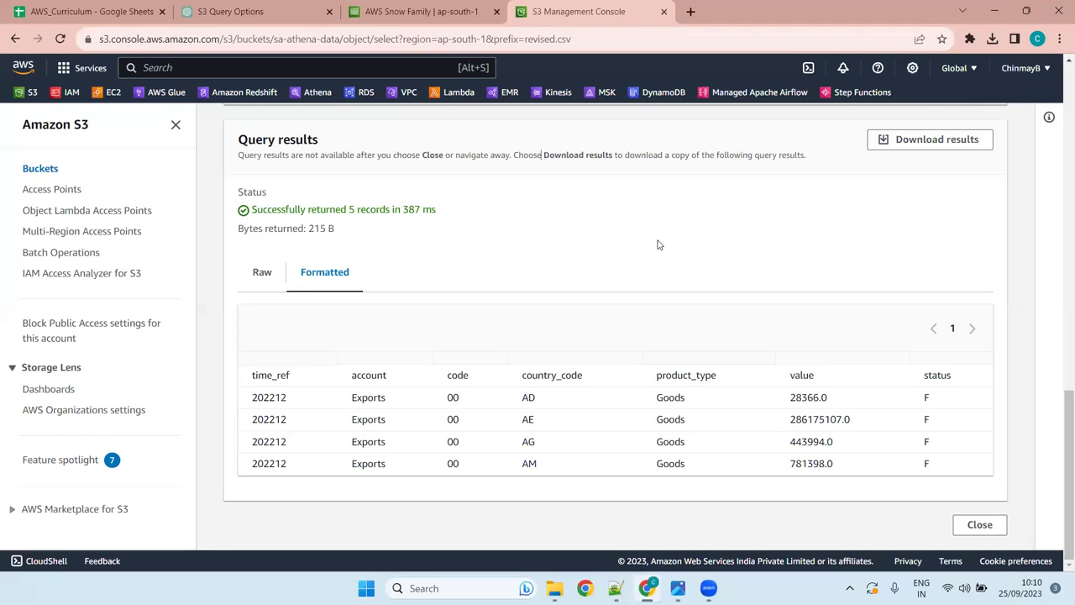
scroll(659, 244, up, 10)
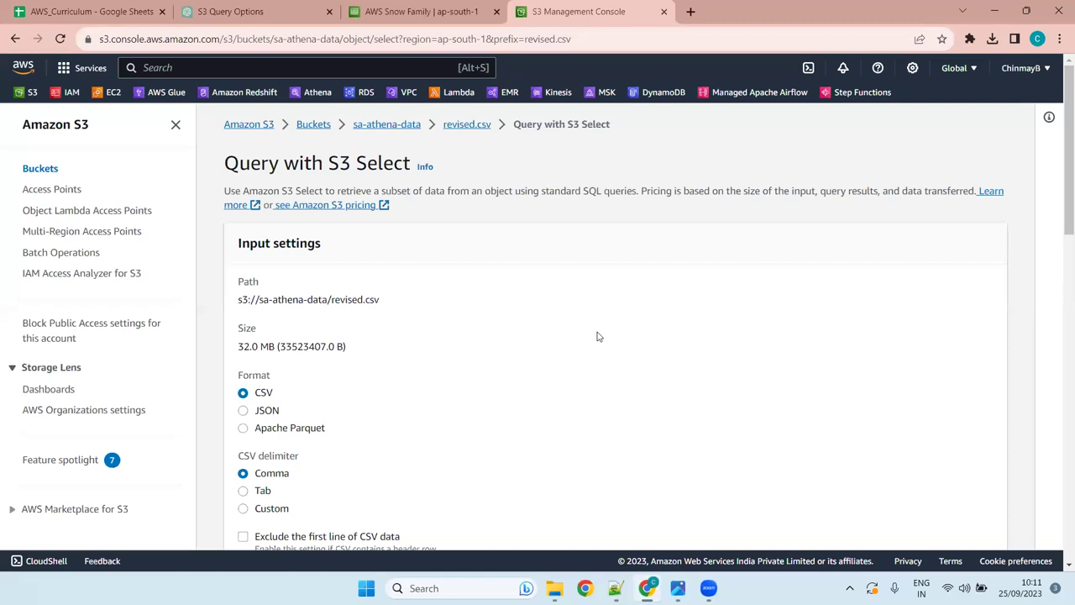
scroll(598, 336, down, 15)
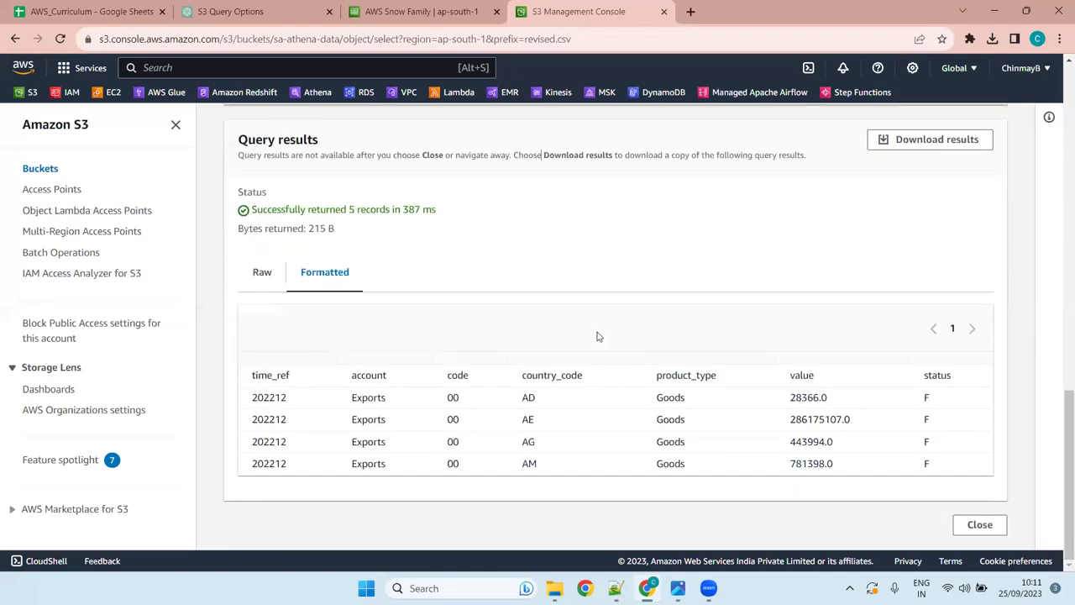
scroll(598, 336, up, 15)
scroll(598, 336, down, 15)
scroll(598, 336, up, 15)
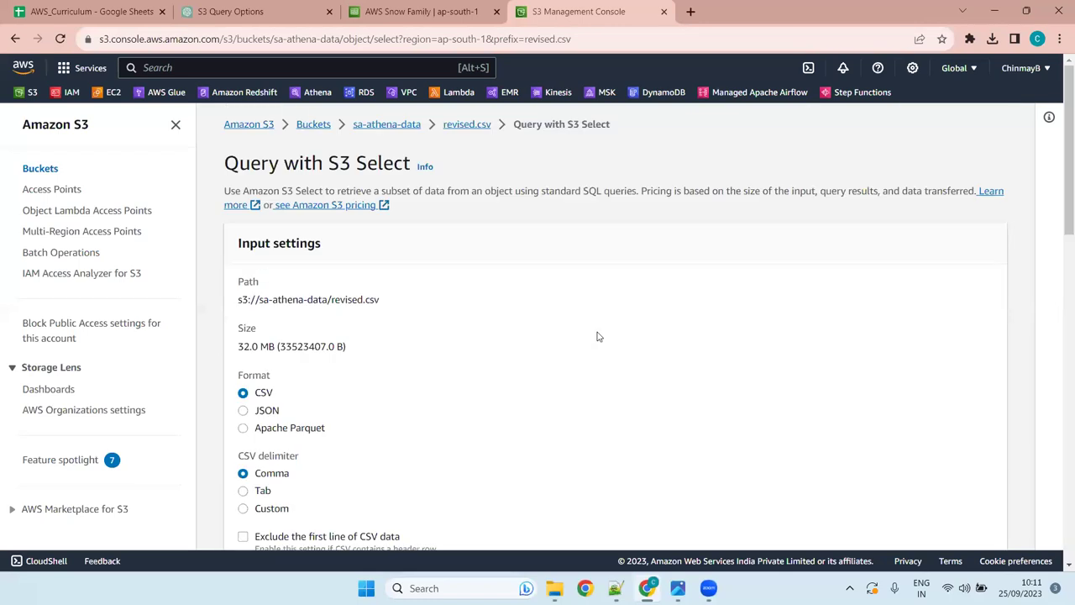
scroll(598, 336, down, 15)
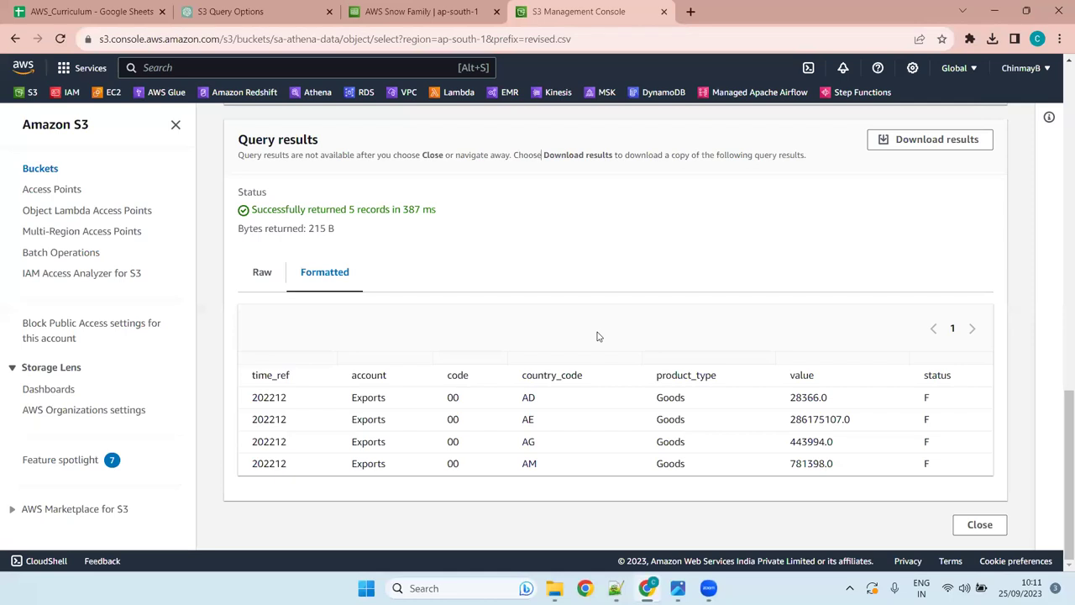
scroll(598, 336, up, 15)
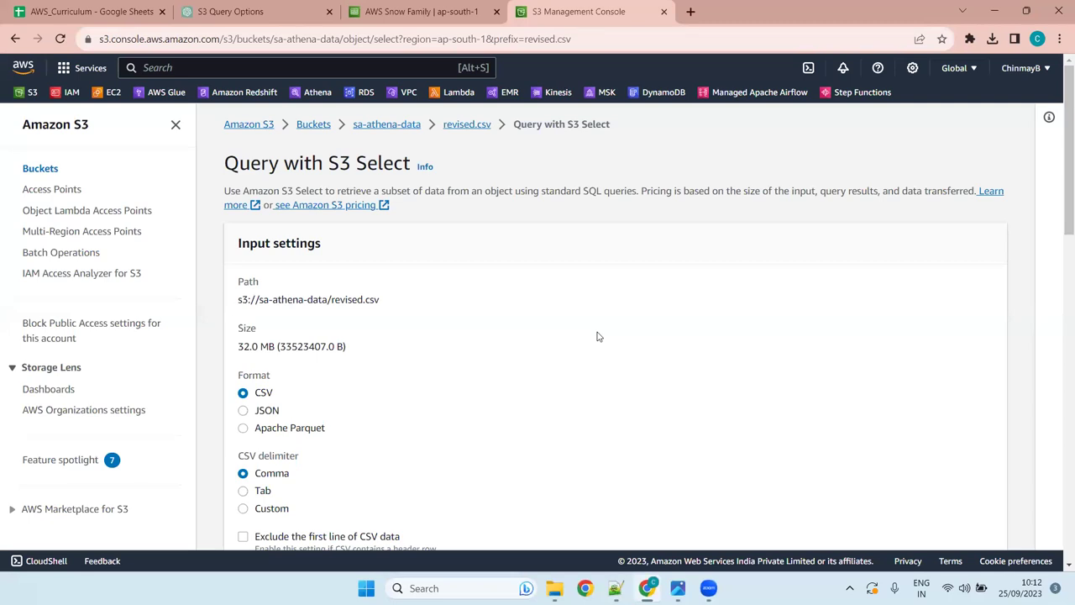
scroll(980, 379, down, 10)
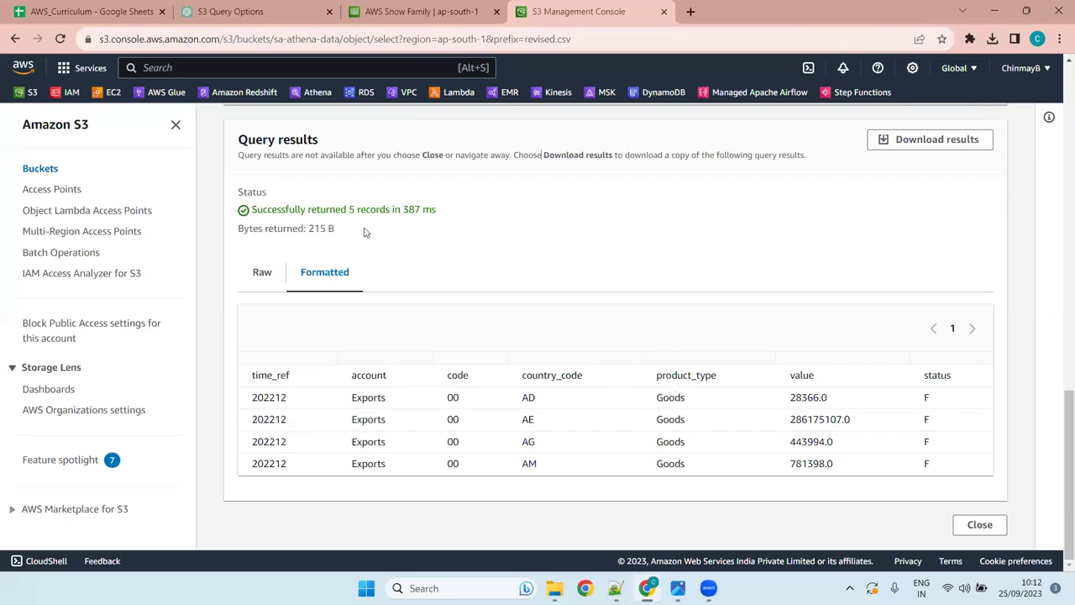
- Review the compression and output settings, the column selection in the SQL query and the formatted query results once more
scroll(339, 257, up, 10)
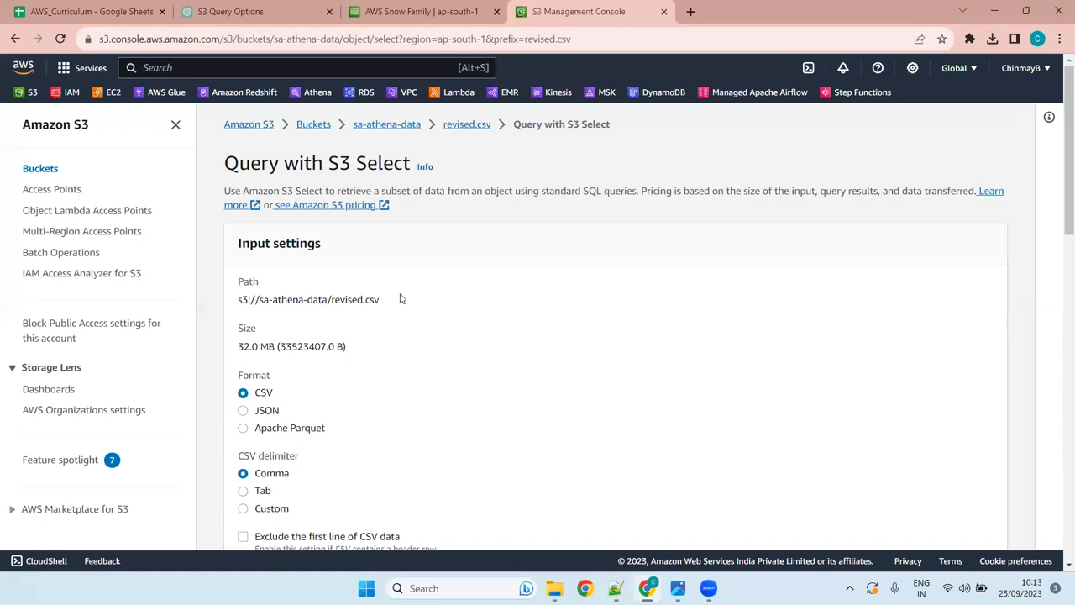
scroll(400, 299, down, 4)
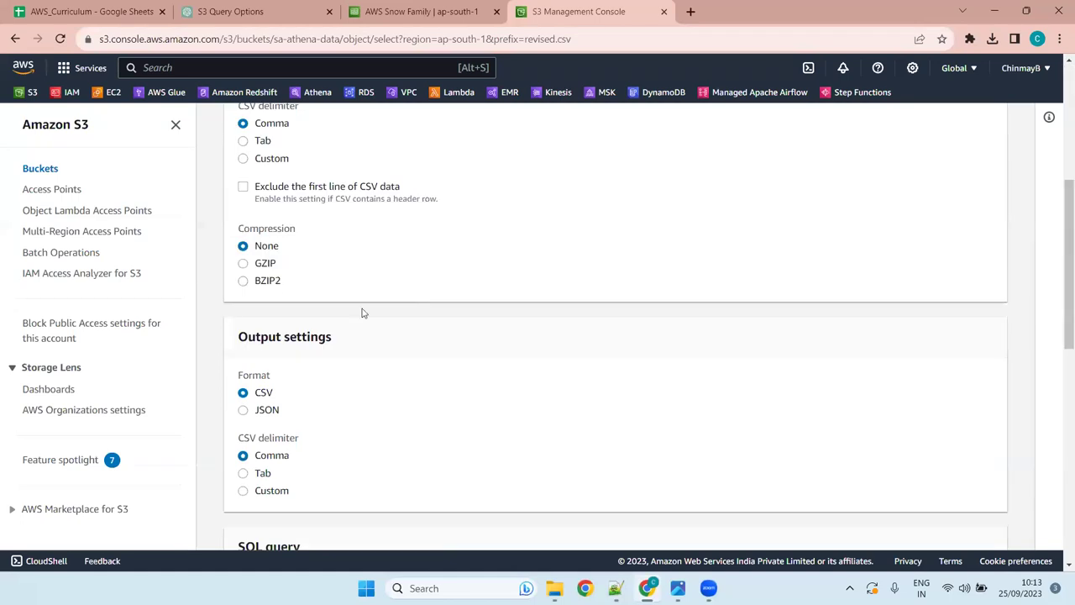
scroll(424, 424, down, 10)
scroll(352, 248, up, 10)
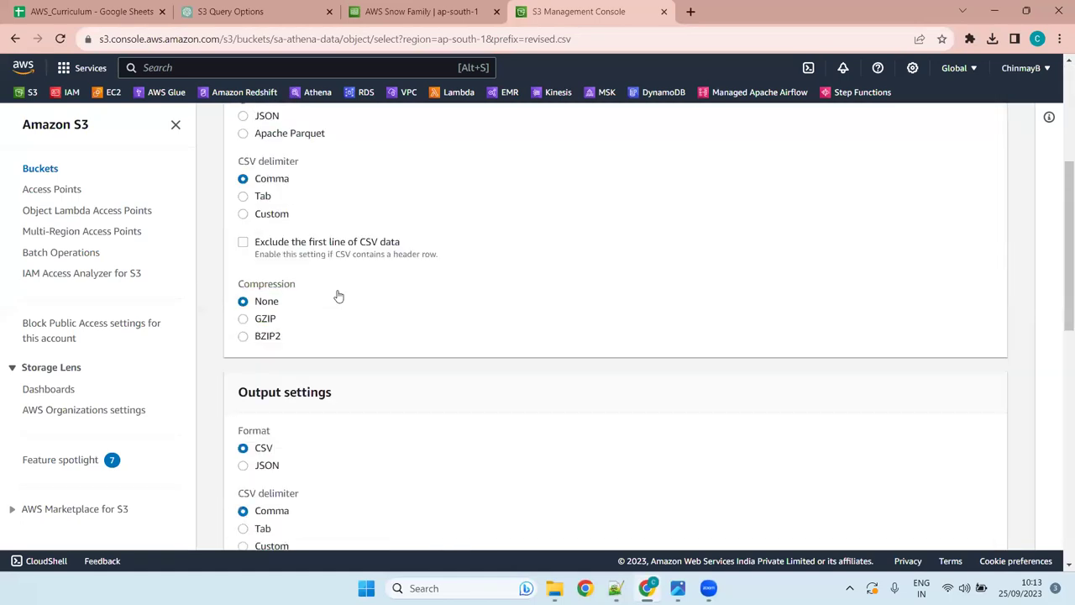
scroll(324, 281, down, 10)
scroll(336, 286, up, 4)
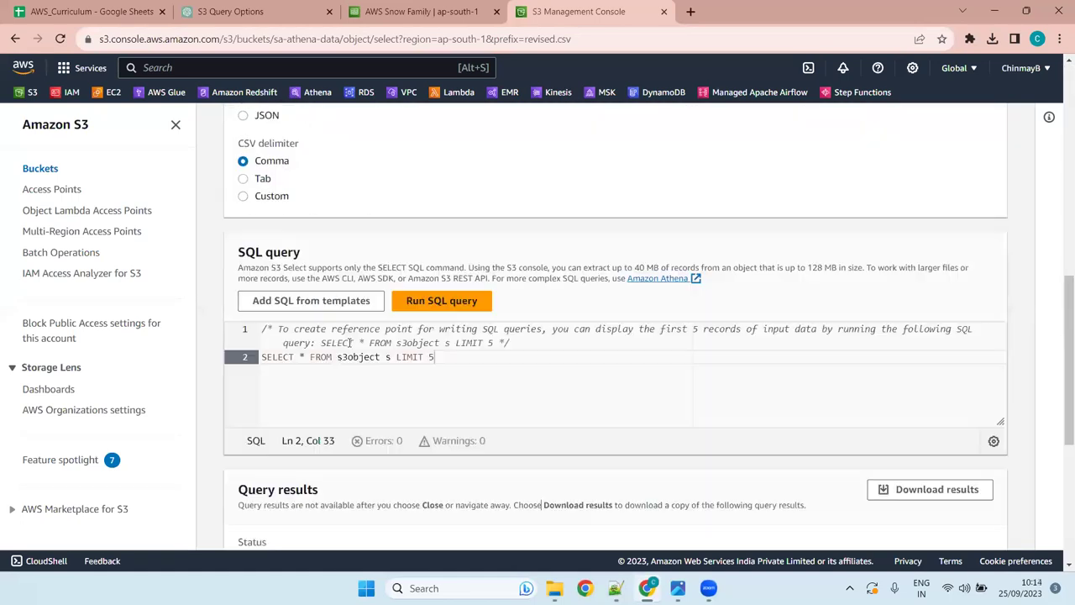
click(307, 356)
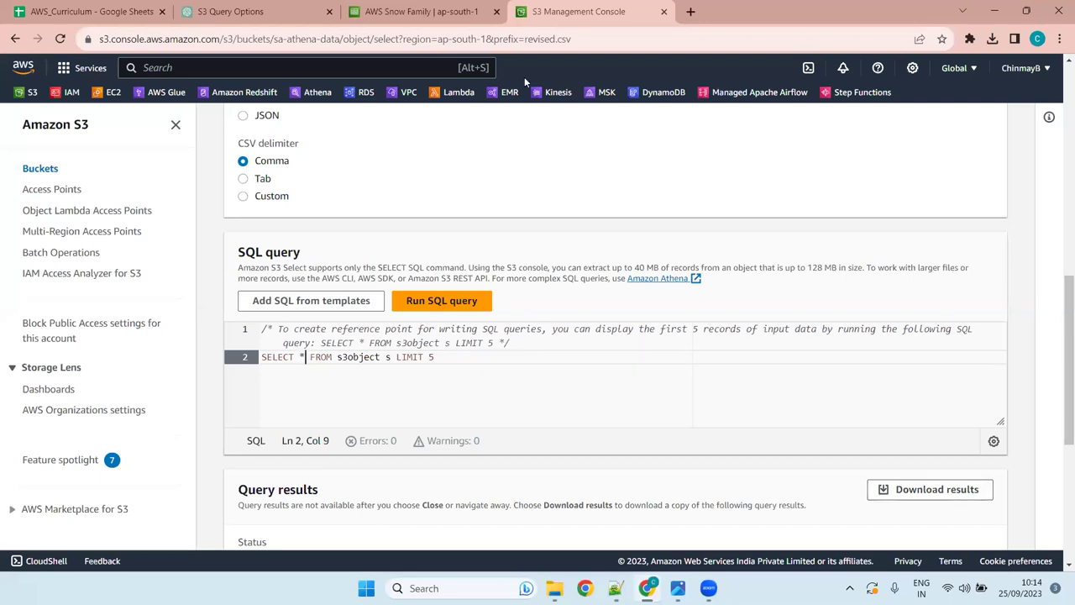
scroll(520, 216, up, 4)
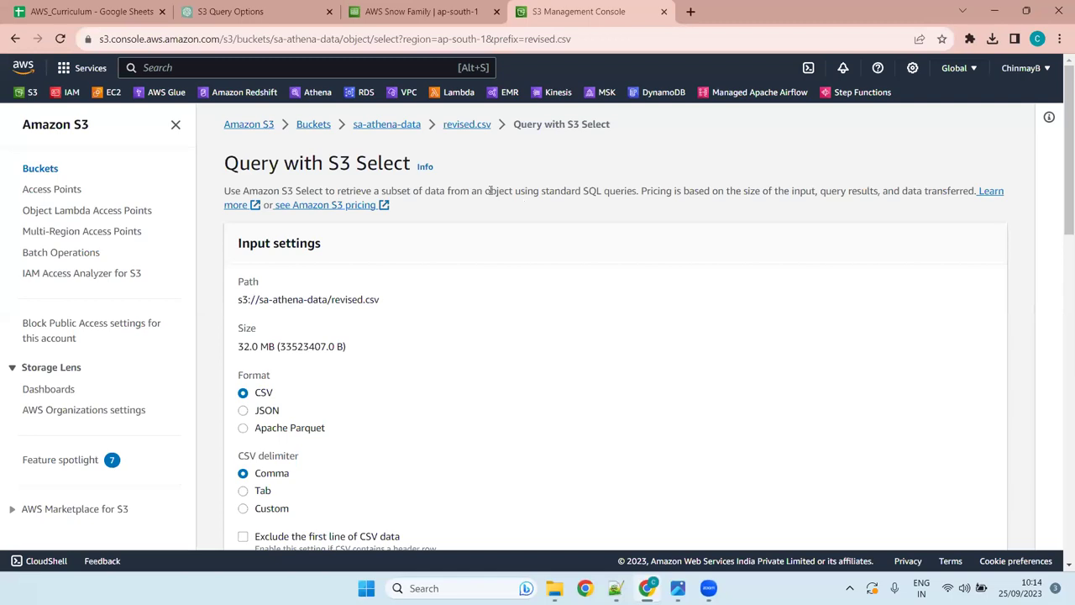
scroll(528, 350, down, 10)
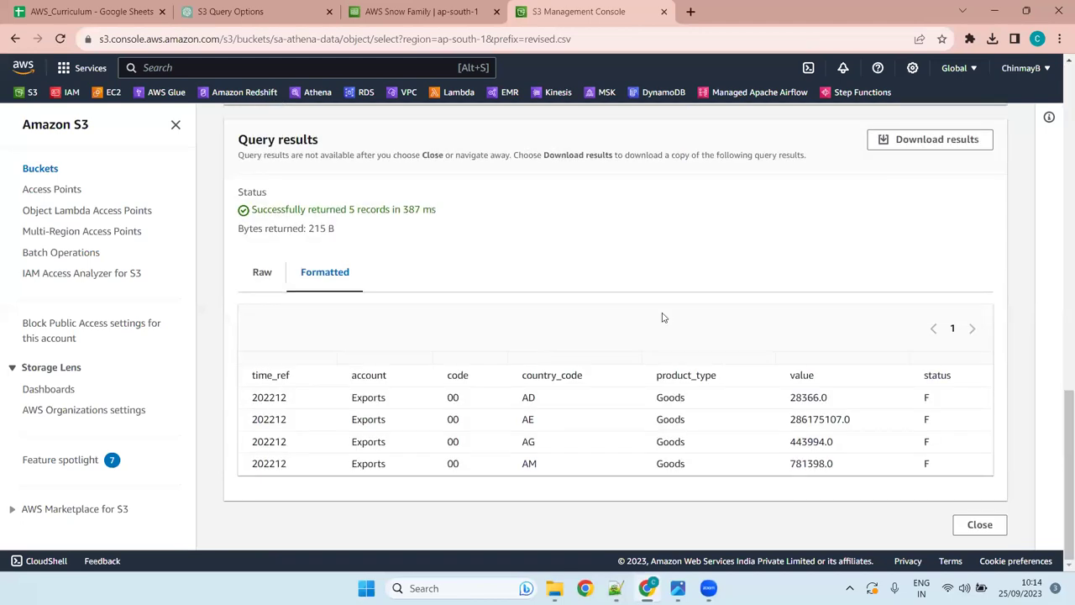
- Examine the query SELECT * FROM s3object s LIMIT 5 clause by clause in the SQL editor, through the LIMIT value
scroll(662, 318, up, 4)
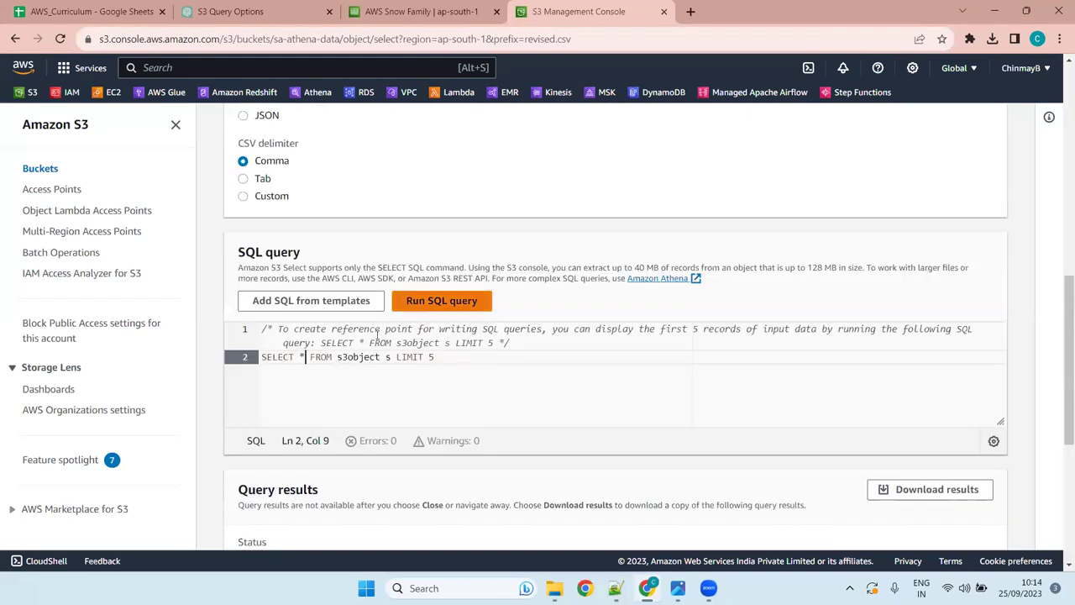
click(301, 357)
click(461, 366)
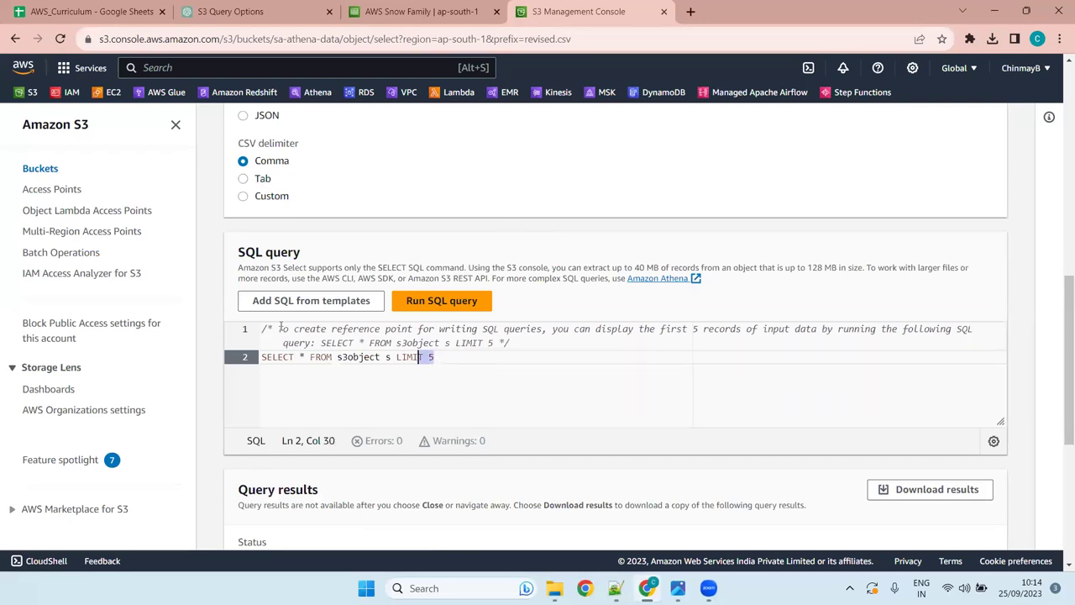
key(ctrl+a)
click(366, 373)
click(283, 358)
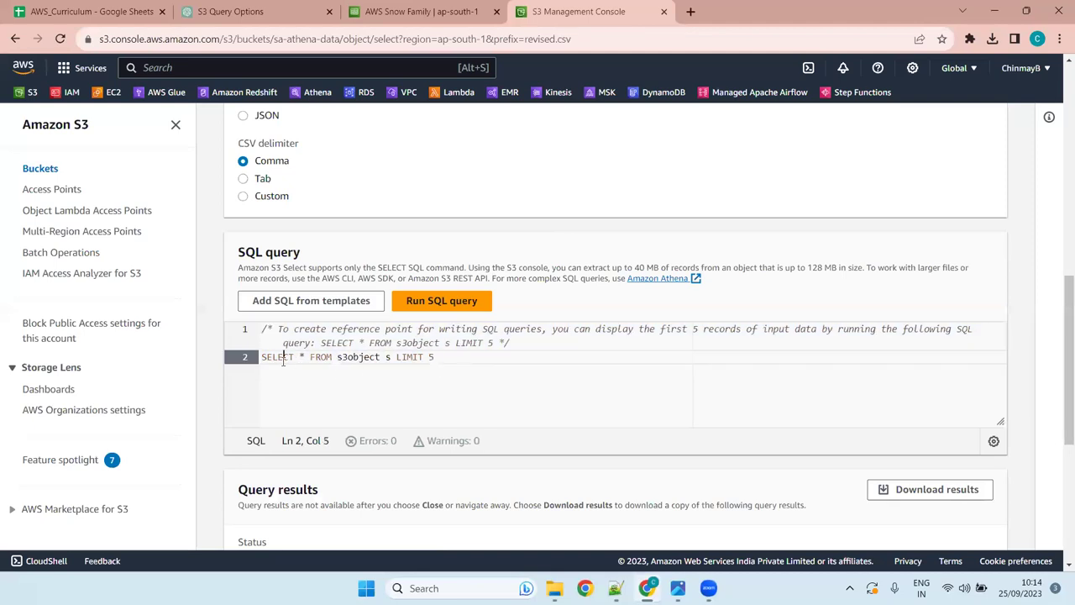
click(347, 358)
click(437, 356)
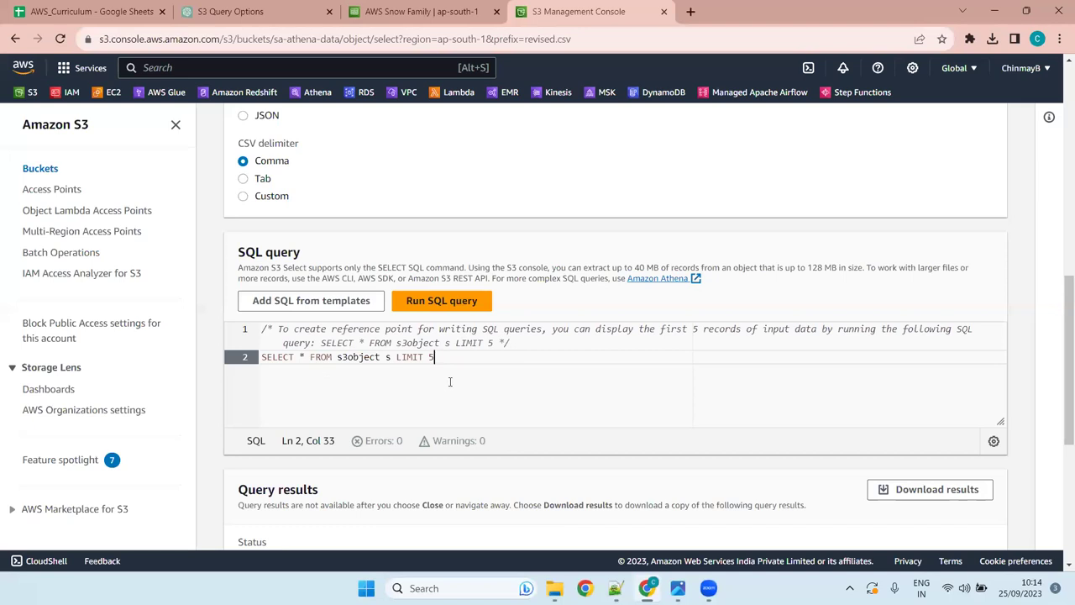
- Recheck the formatted query results and the input settings for revised.csv, and close the S3 Select query page
scroll(449, 382, down, 4)
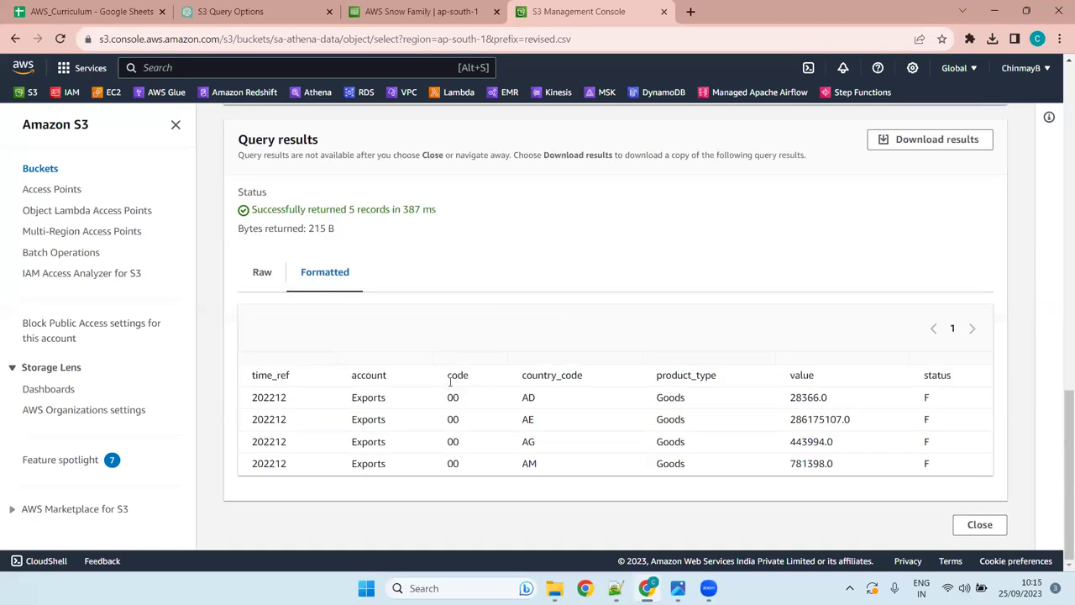
click(265, 274)
click(337, 317)
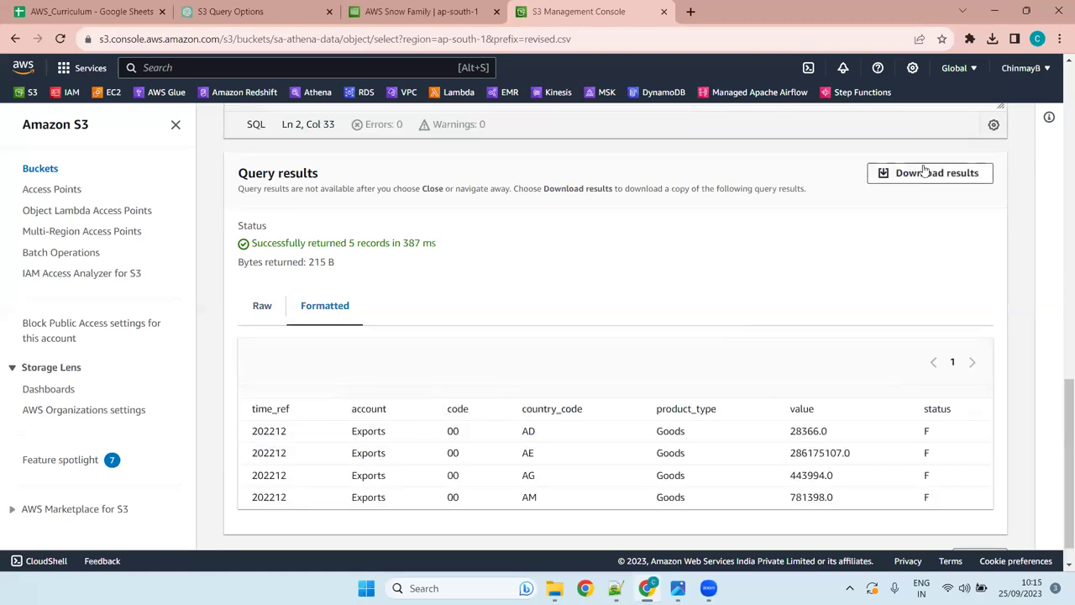
scroll(590, 236, up, 15)
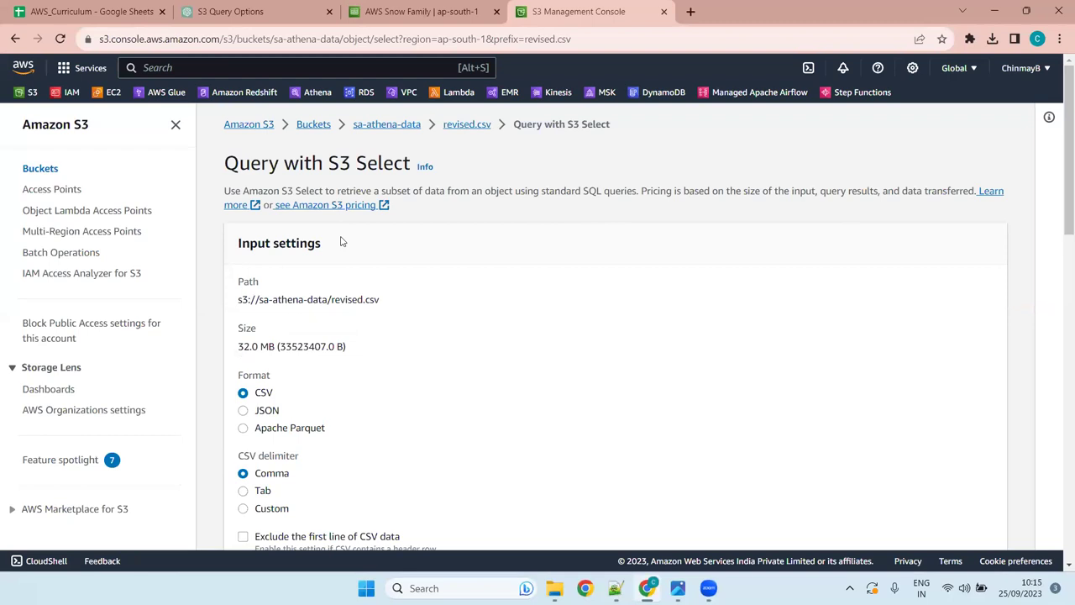
scroll(748, 353, down, 10)
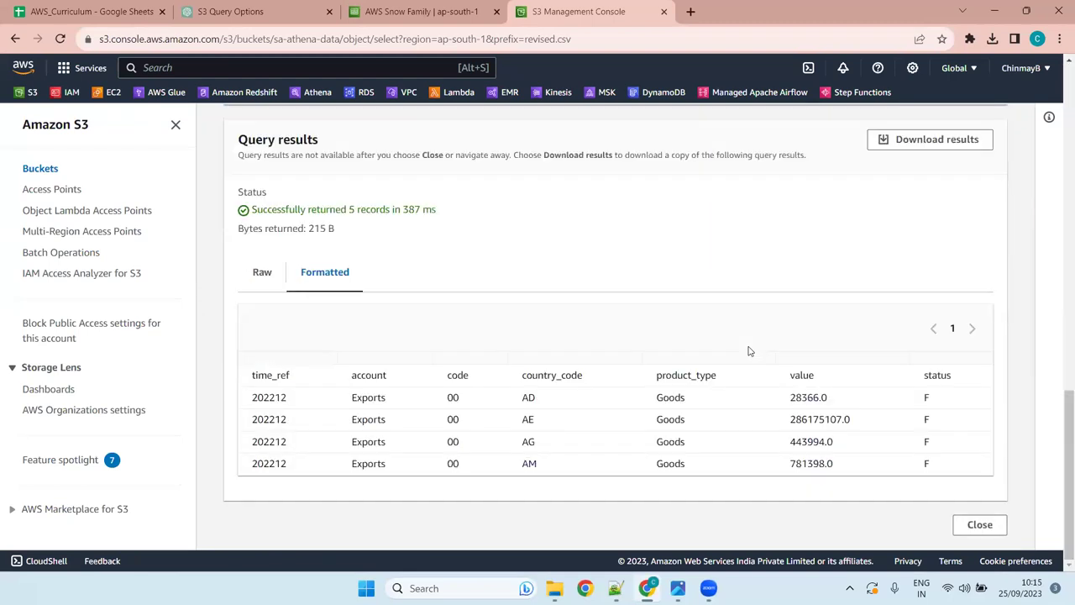
scroll(673, 297, up, 10)
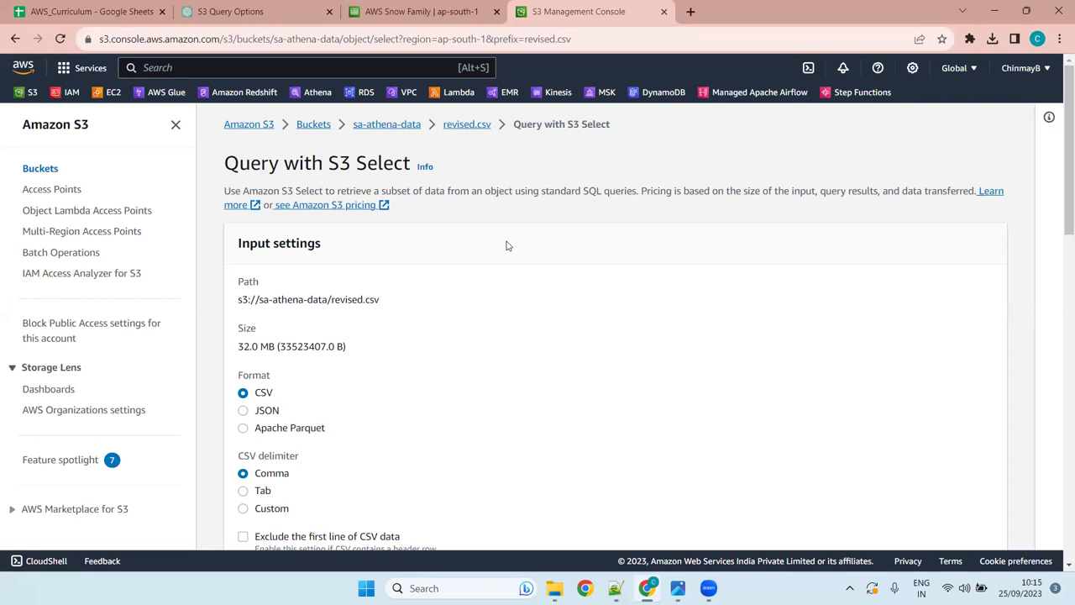
scroll(470, 248, down, 15)
scroll(471, 250, up, 15)
scroll(399, 278, down, 15)
click(978, 525)
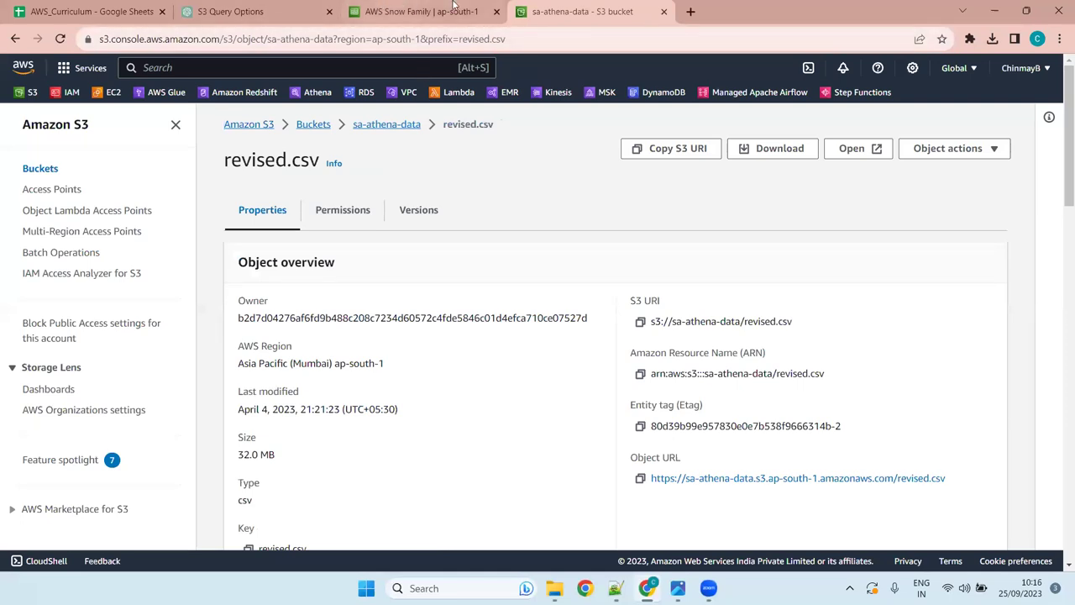
click(707, 588)
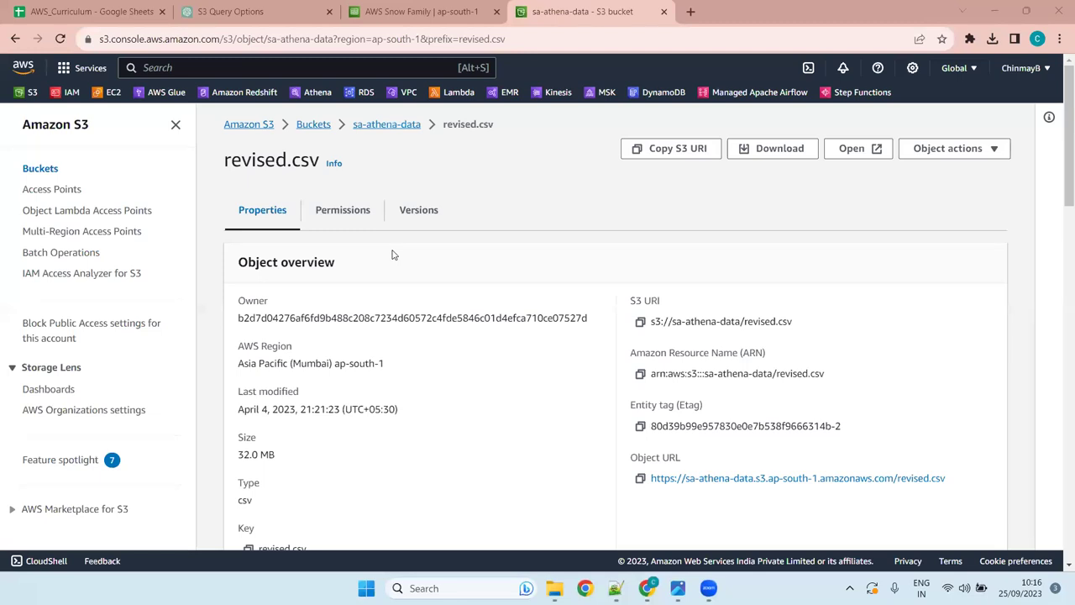
key(super+z)
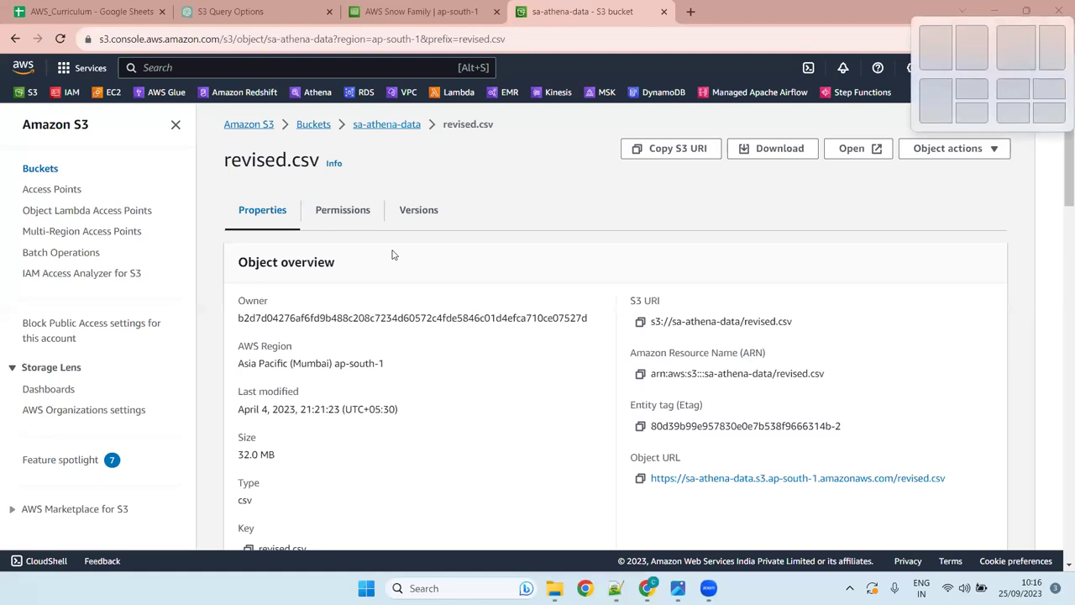
key(Escape)
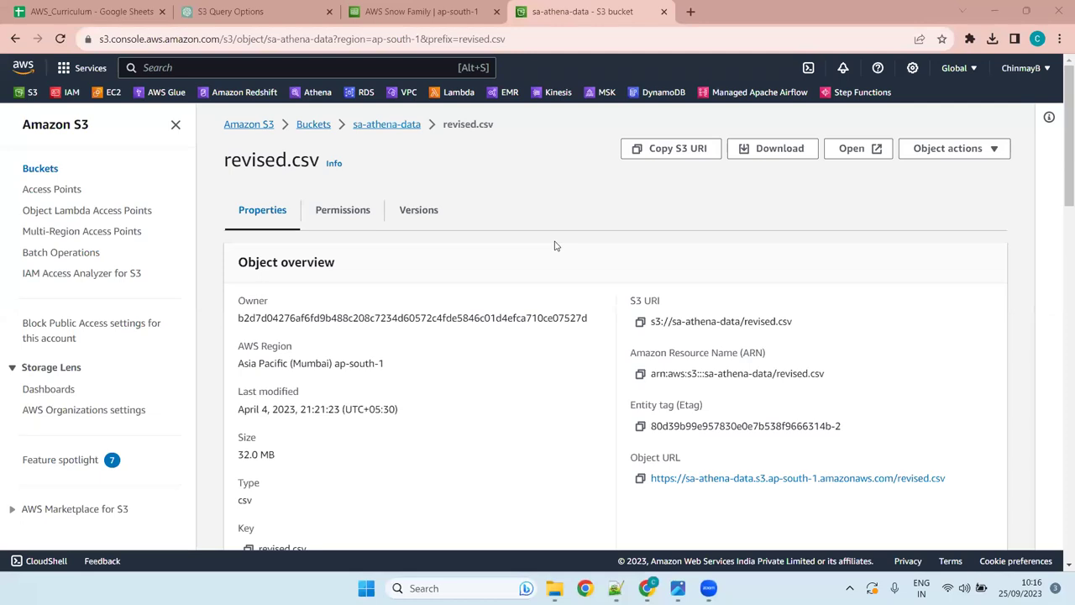
- Look over the properties of revised.csv and return to the object list of the sa-athena-data bucket
scroll(560, 285, down, 15)
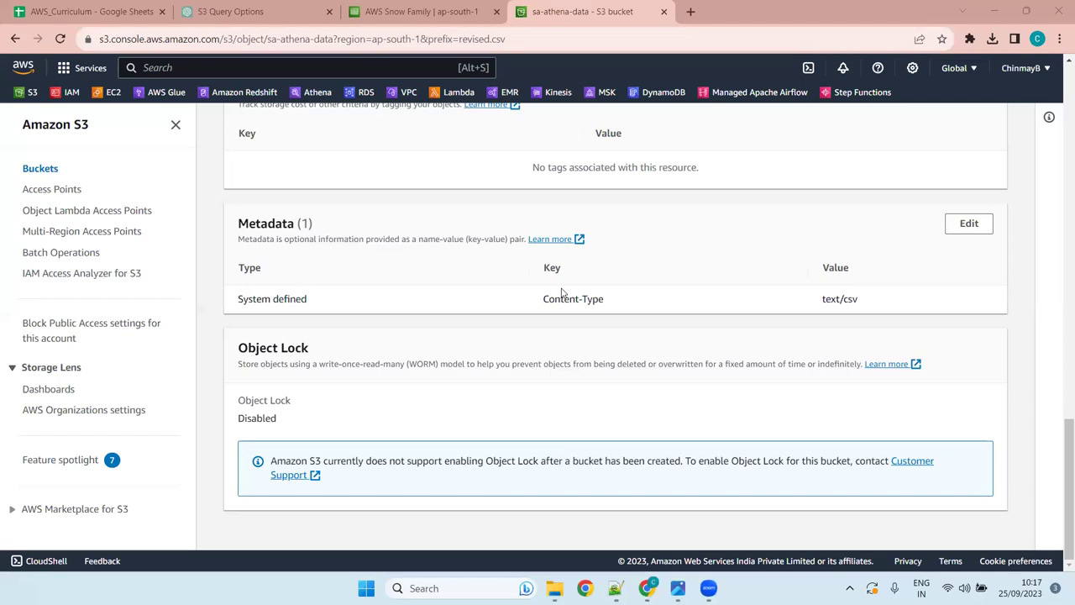
scroll(562, 291, up, 15)
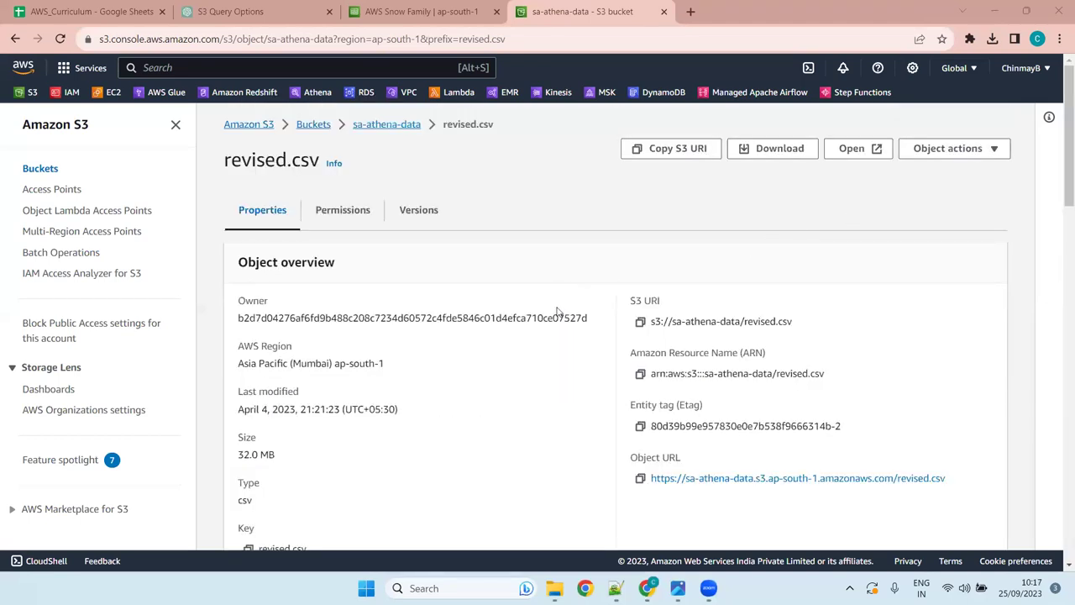
click(388, 125)
click(391, 126)
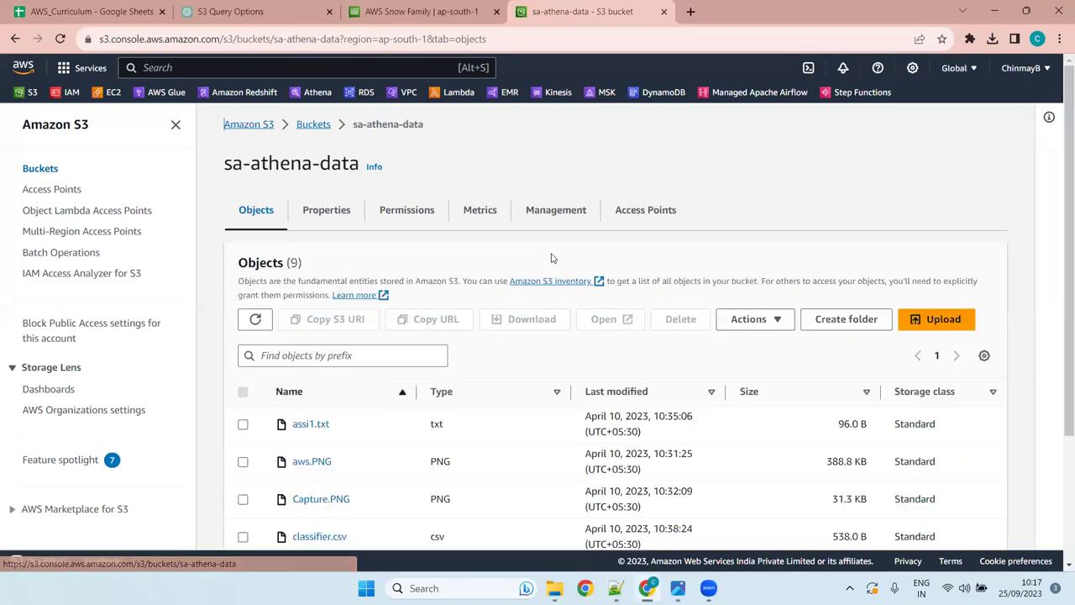
- Select revised.csv in the bucket's object list and open it in Query with S3 Select
scroll(389, 393, down, 2)
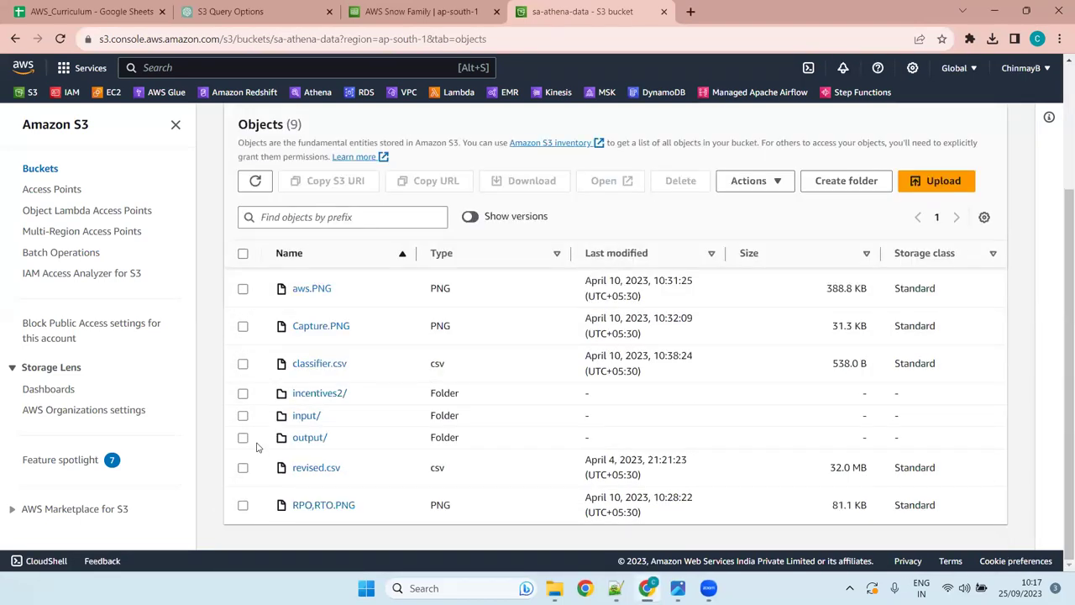
click(242, 468)
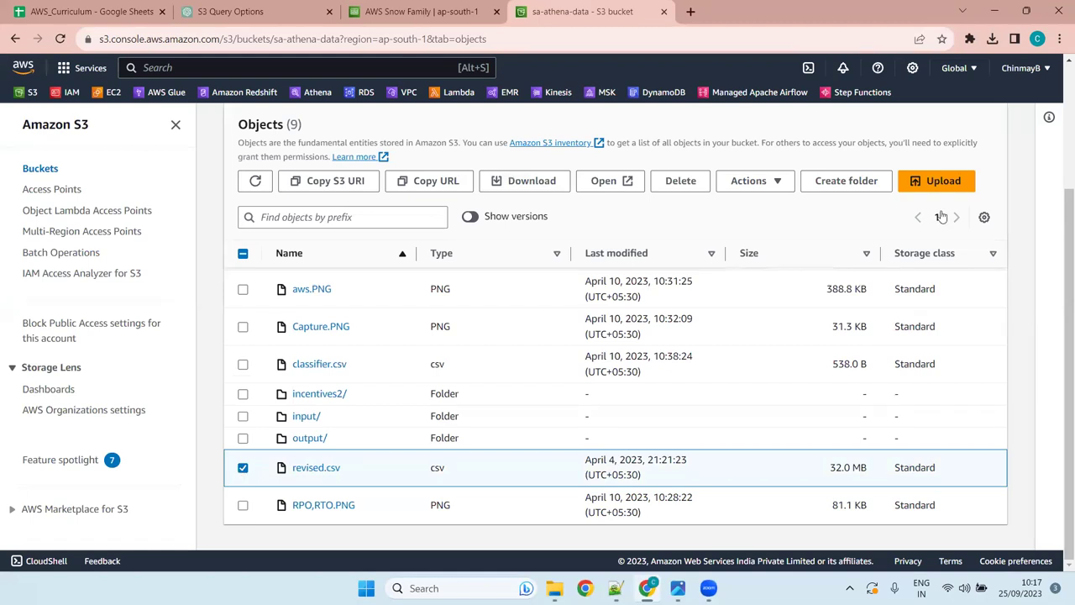
click(760, 183)
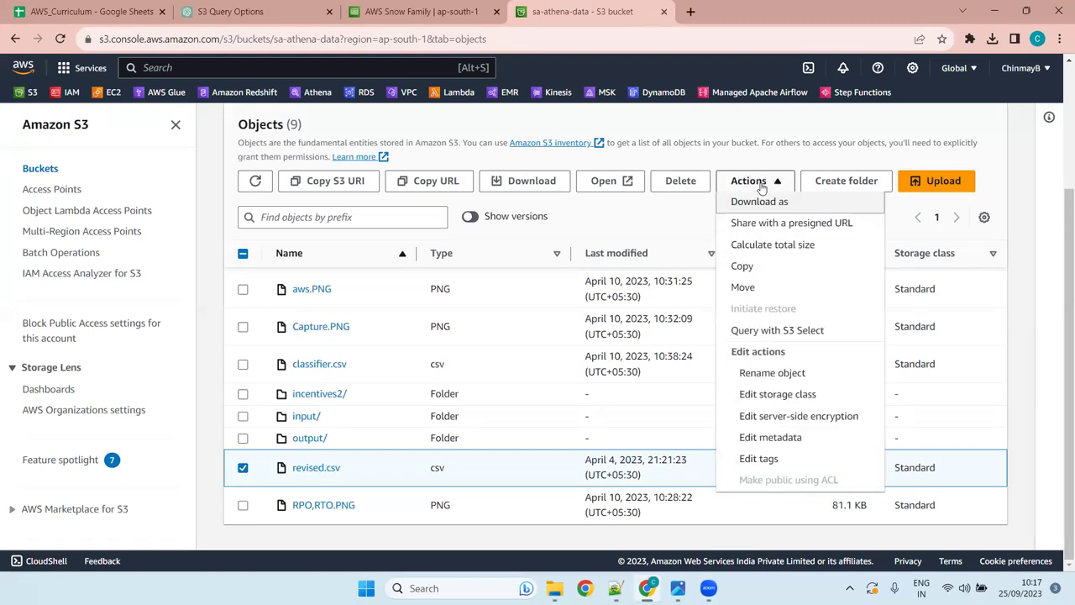
click(780, 330)
- Review the input and output settings, the default SQL query and the note on S3 Select pricing for revised.csv
scroll(705, 286, down, 4)
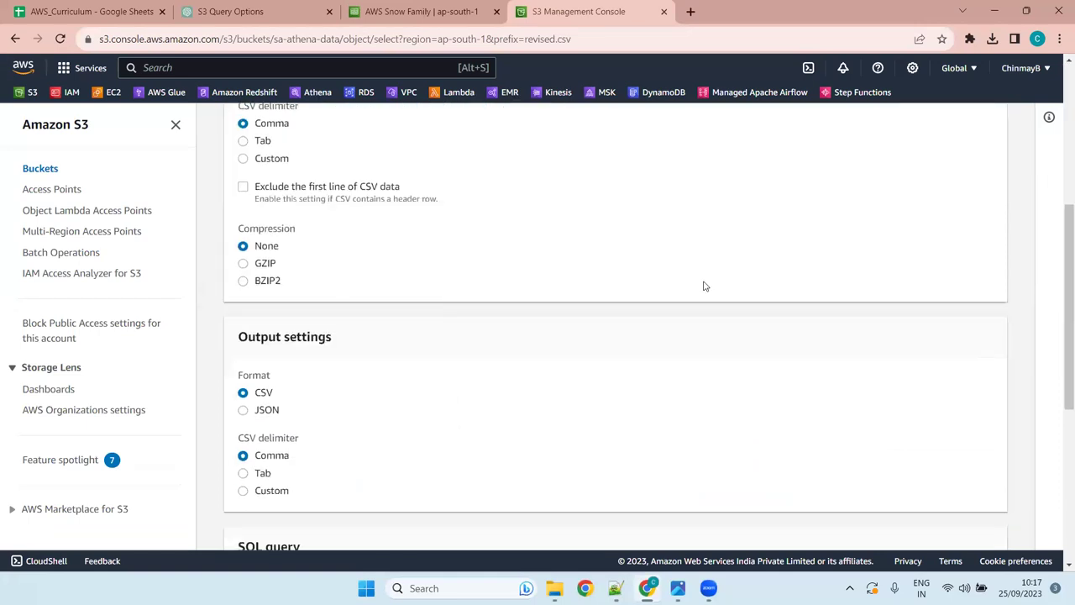
scroll(704, 286, up, 4)
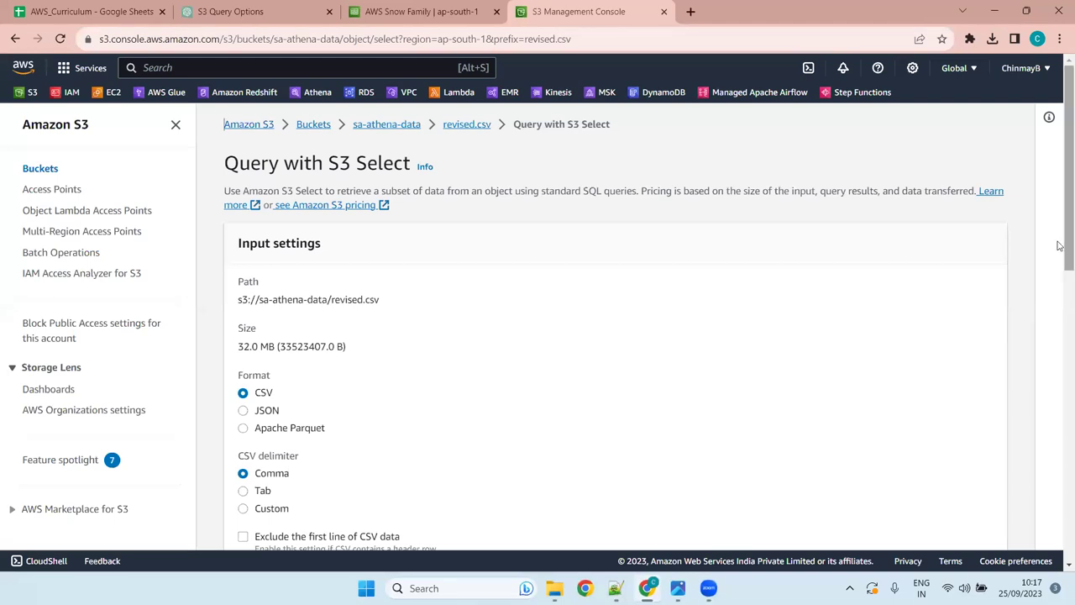
drag(1058, 170, 1059, 148)
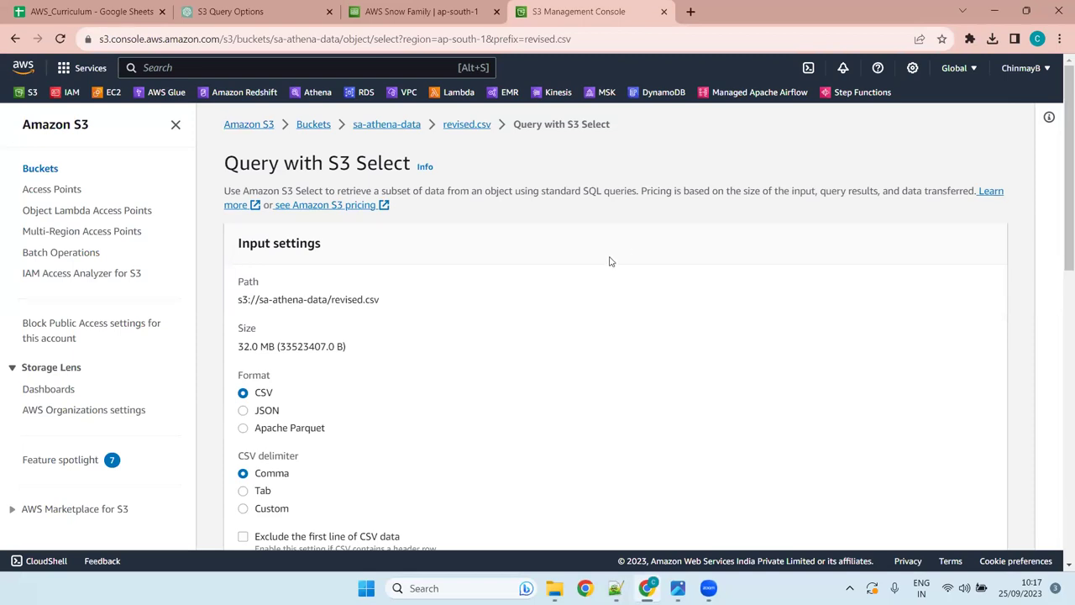
scroll(610, 262, down, 4)
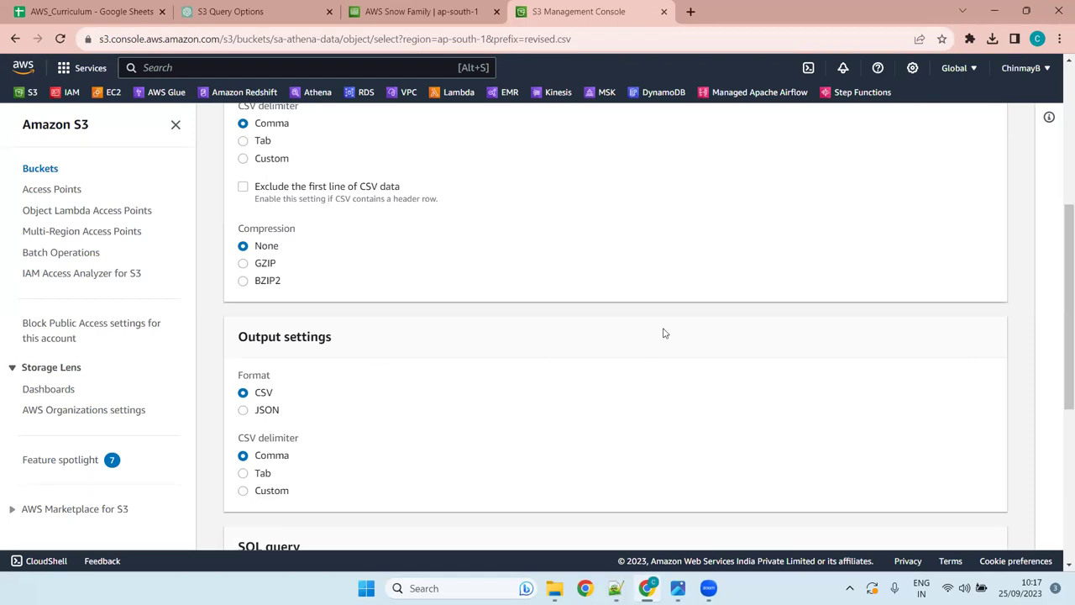
scroll(663, 334, down, 5)
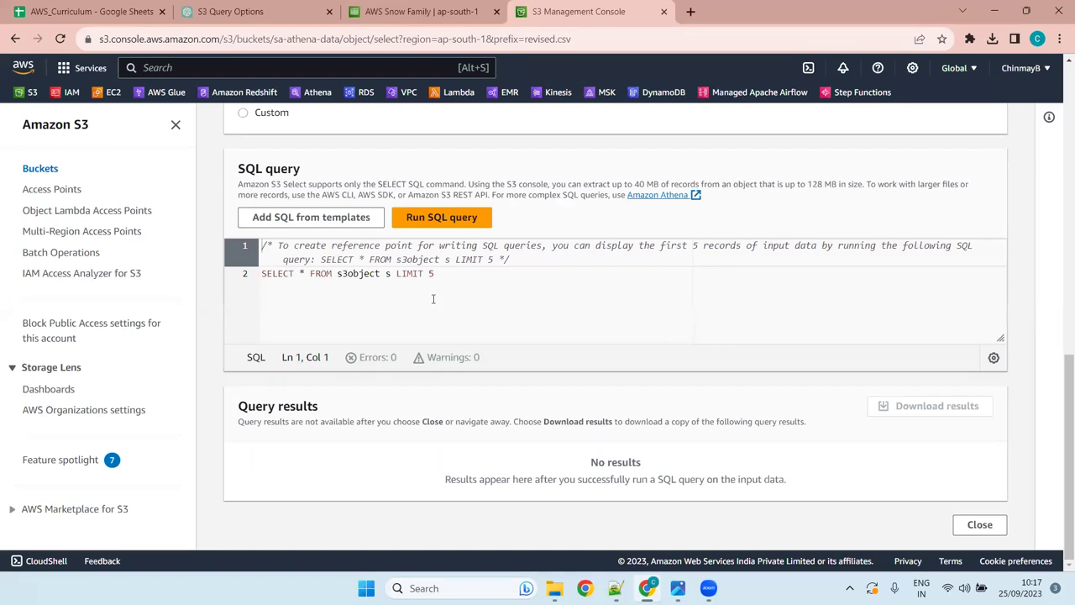
click(472, 275)
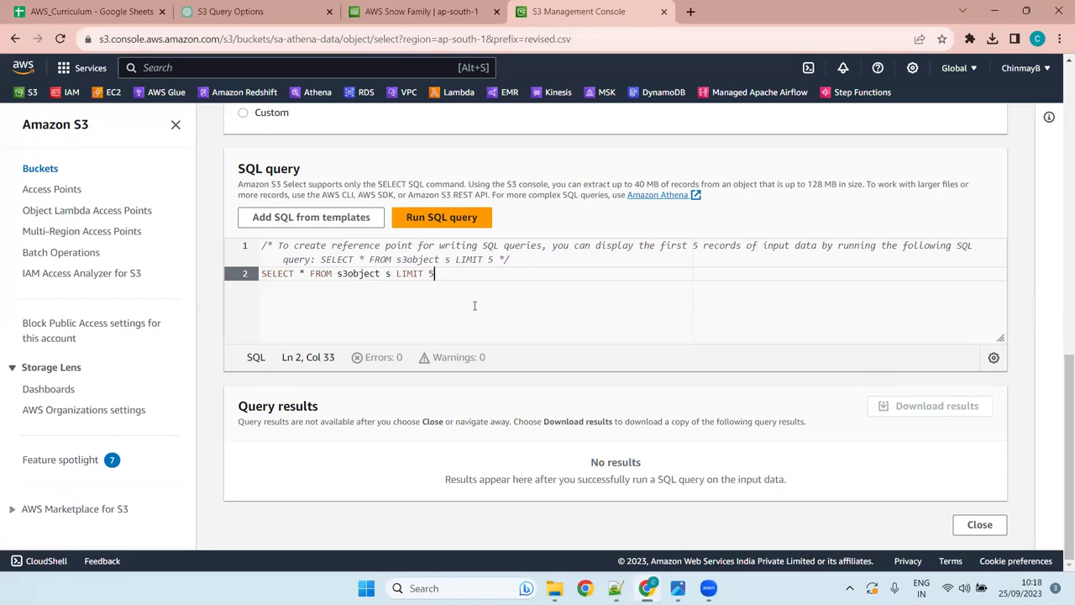
scroll(474, 306, up, 5)
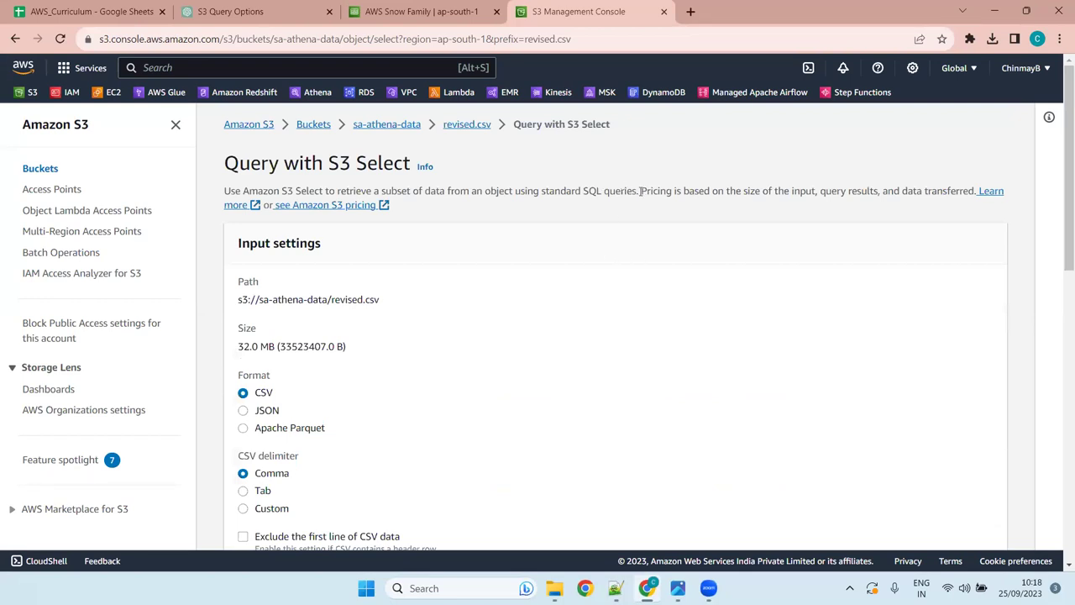
drag(639, 191, 658, 192)
click(572, 205)
- Open the account's Billing Dashboard and examine the AWS summary, the highest cost and the cost trends by service and account
click(1042, 70)
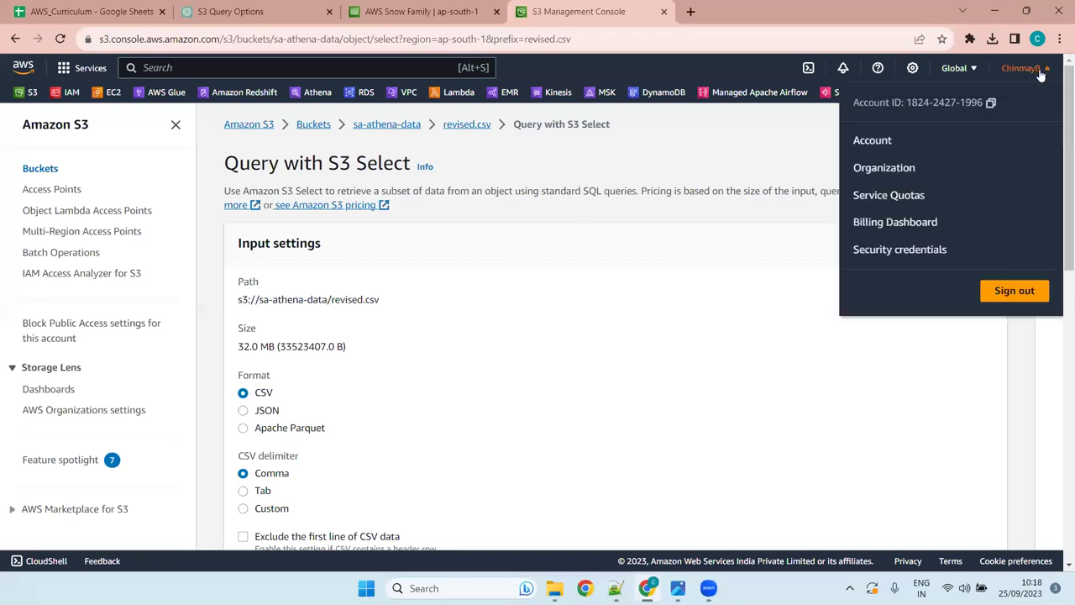
click(881, 221)
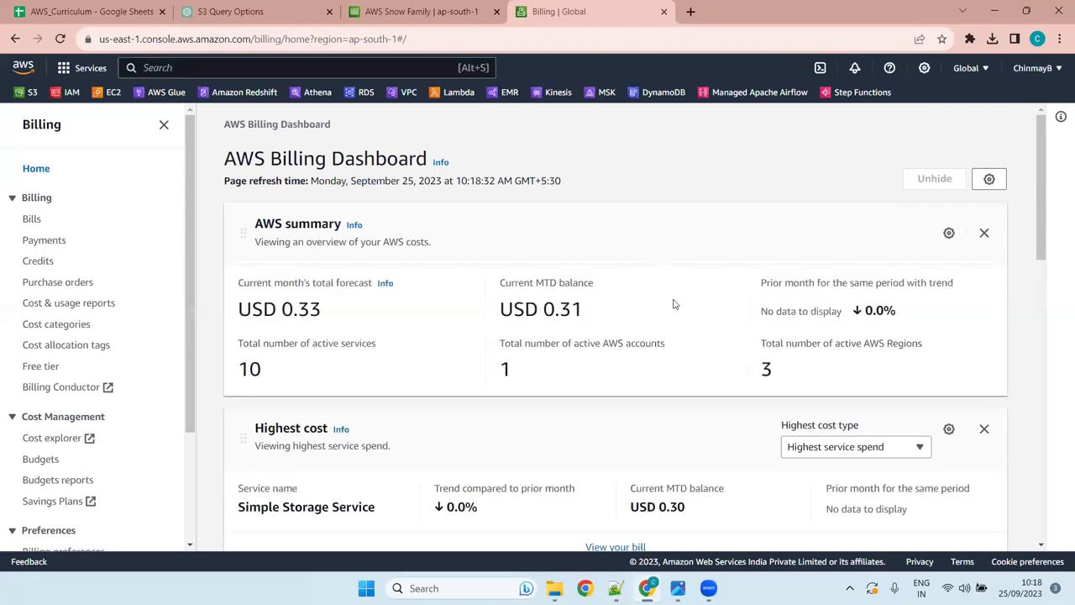
scroll(562, 307, down, 4)
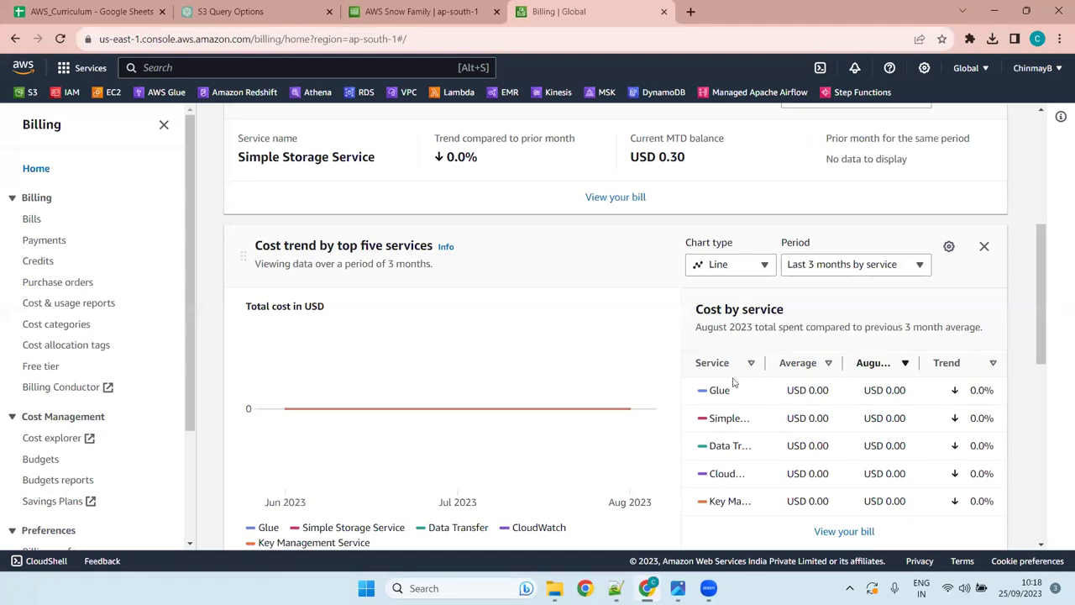
scroll(651, 273, up, 4)
scroll(645, 280, down, 7)
scroll(642, 276, up, 3)
scroll(647, 288, down, 7)
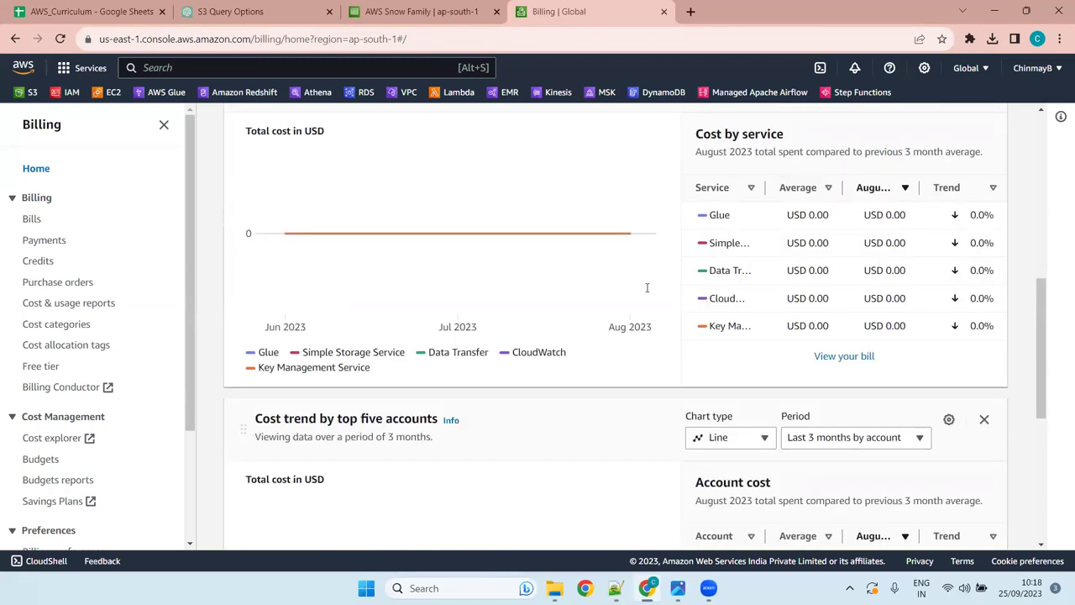
scroll(646, 288, up, 10)
scroll(647, 289, down, 7)
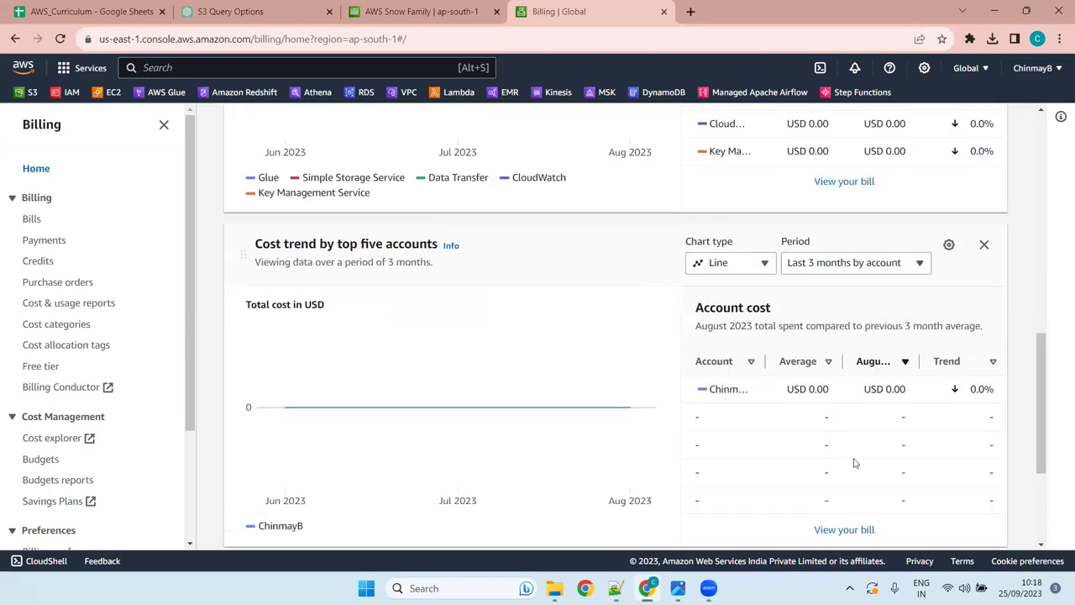
- View the bill and examine the estimated bill summary and the charges by service for September 2023
click(844, 528)
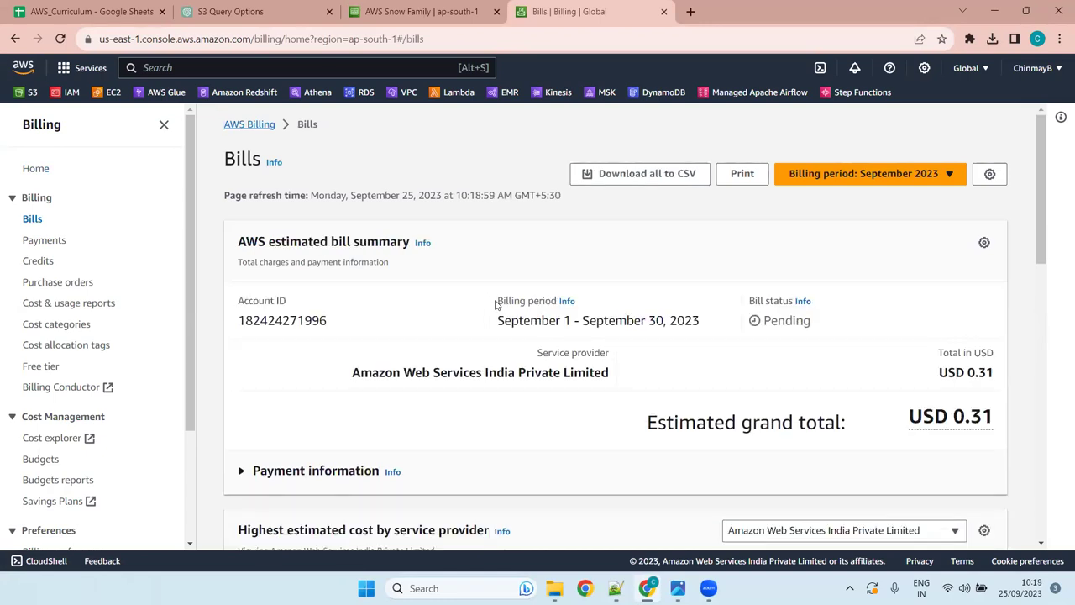
scroll(623, 401, down, 4)
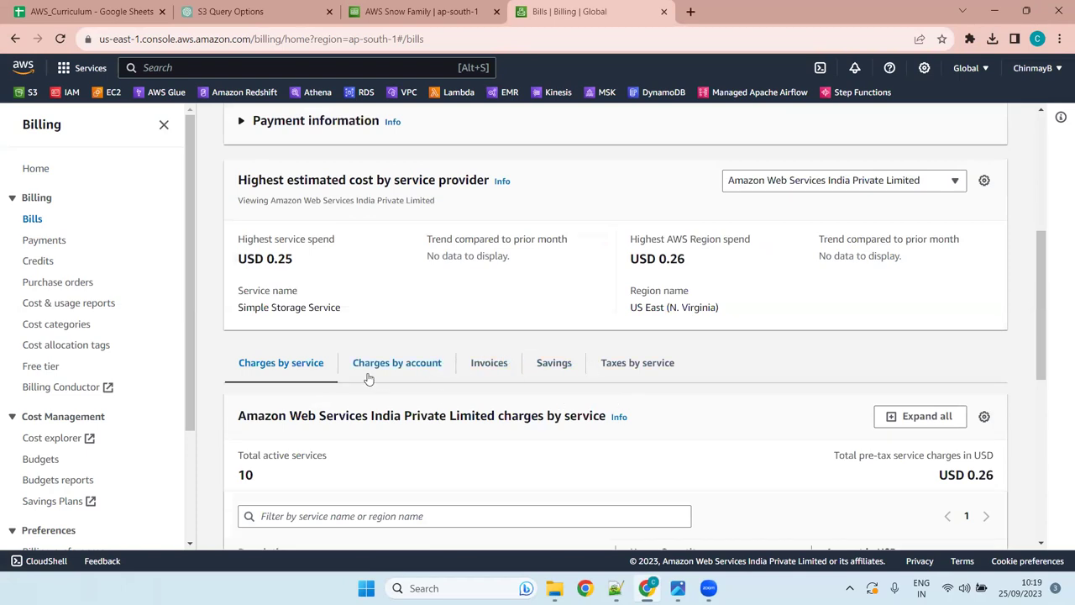
scroll(308, 372, down, 6)
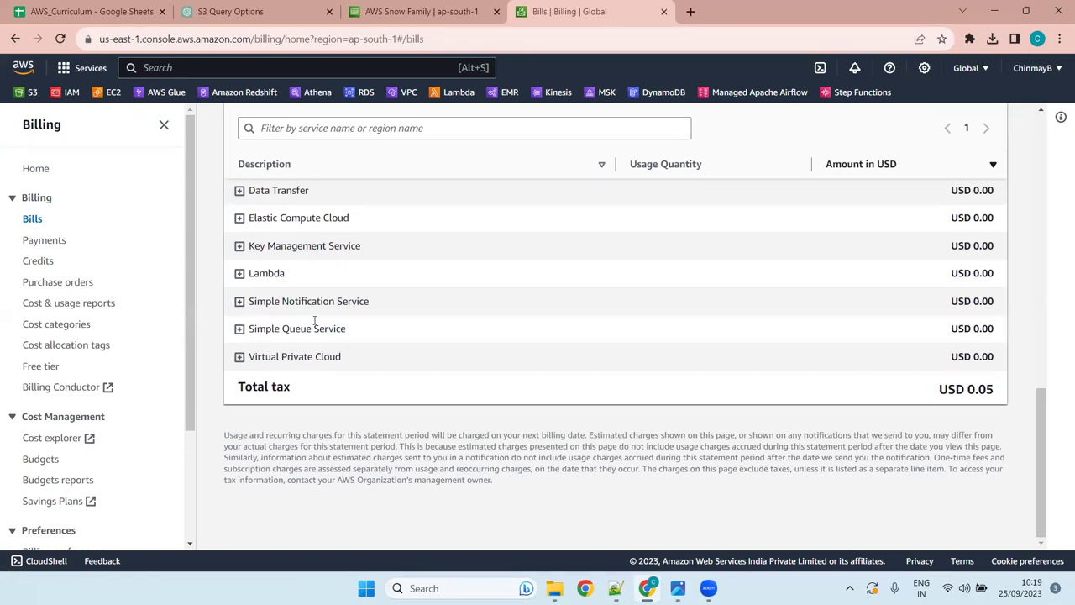
scroll(906, 236, up, 3)
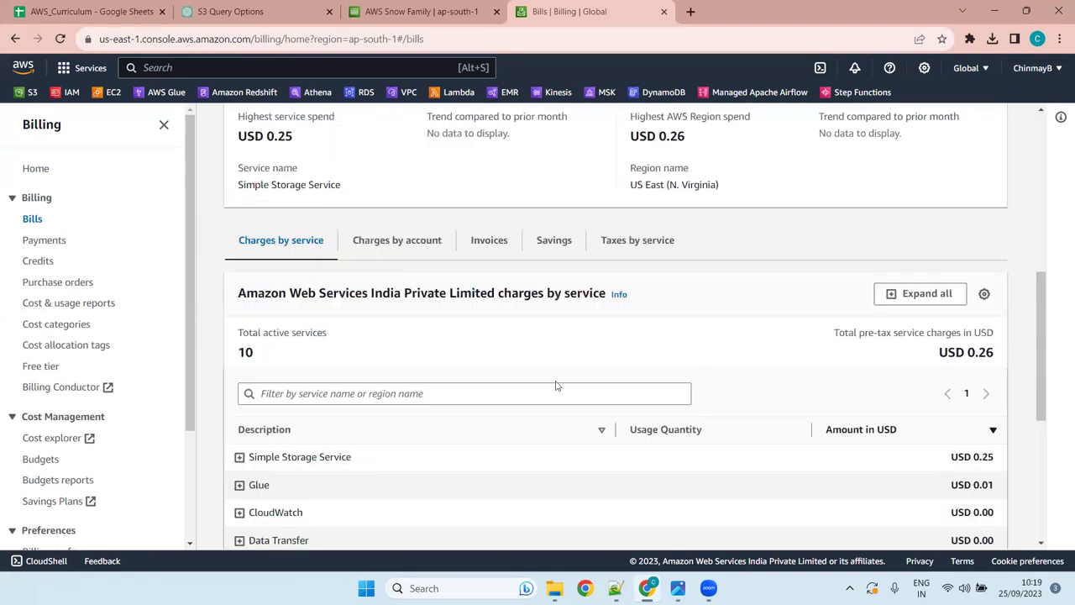
- Expand the Simple Storage Service charges for US East (N. Virginia) and examine the batch operations, request and storage costs
click(239, 457)
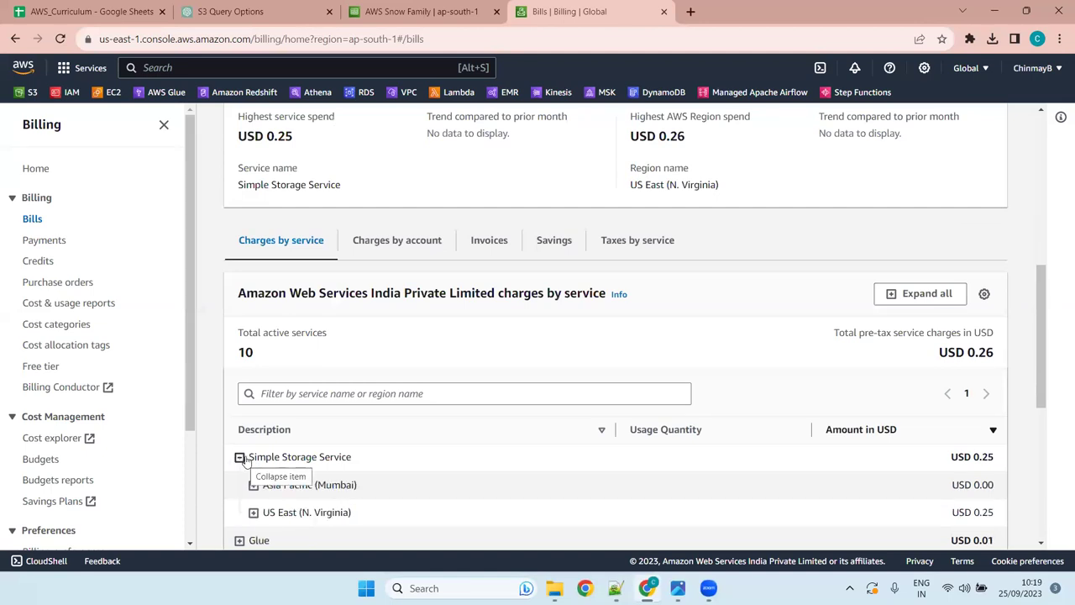
scroll(412, 452, down, 4)
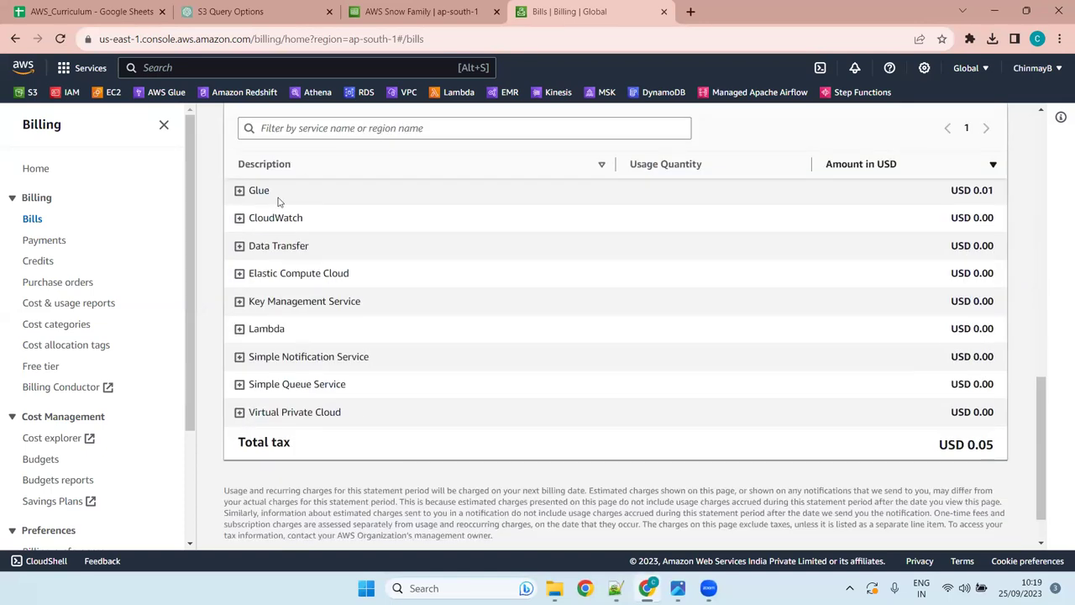
scroll(293, 339, up, 6)
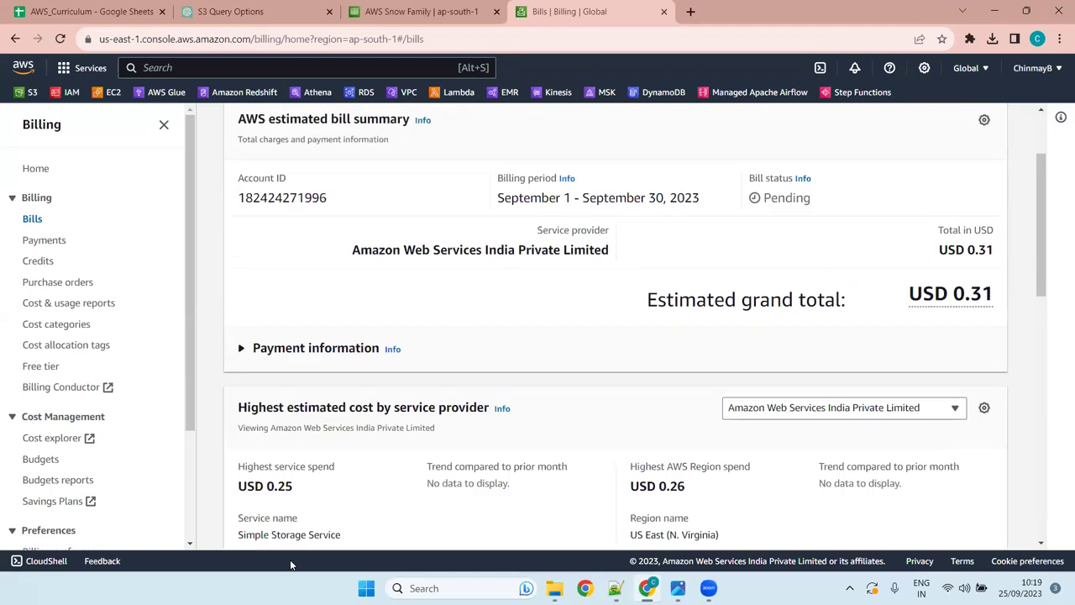
drag(1040, 187, 837, 342)
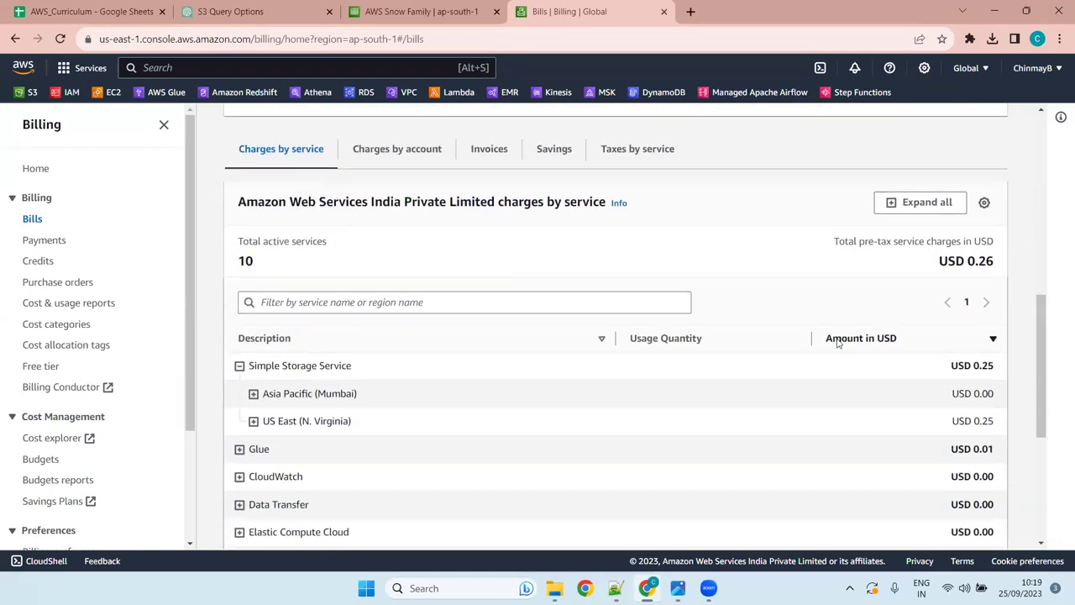
click(252, 421)
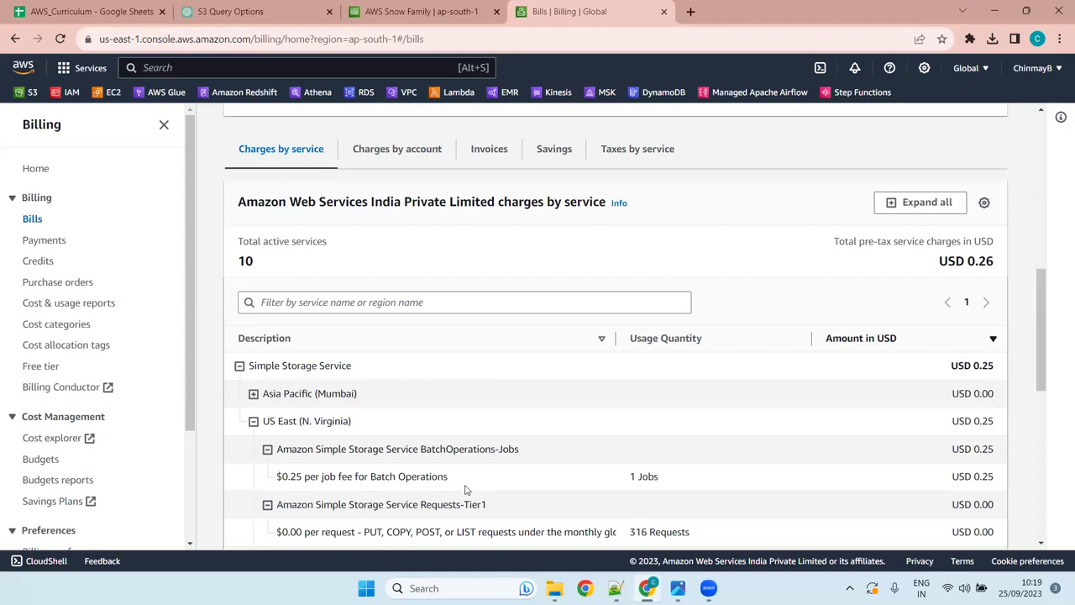
scroll(517, 469, down, 4)
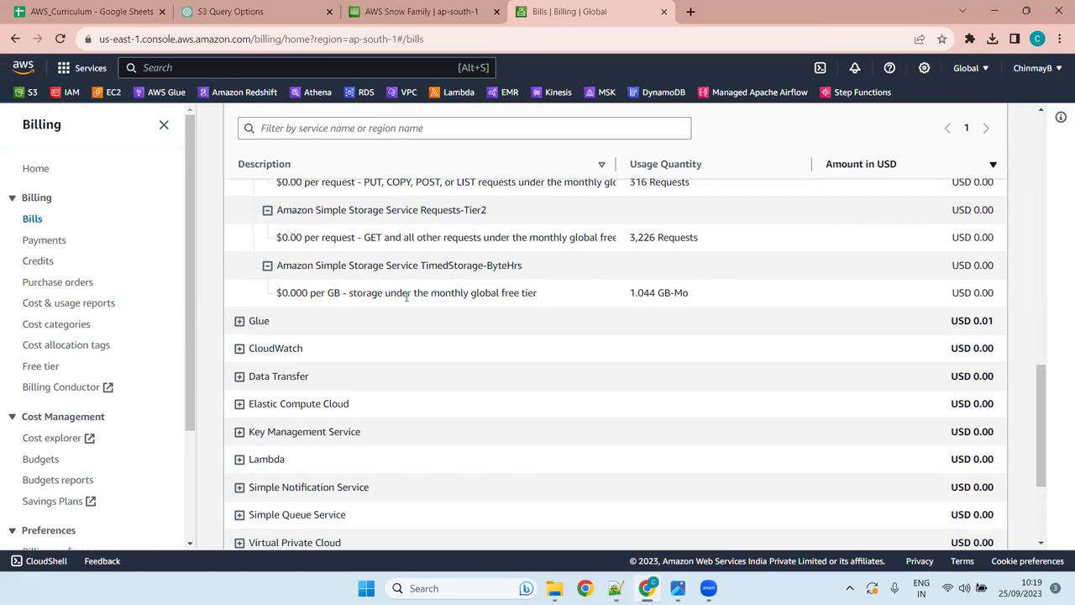
scroll(590, 344, up, 4)
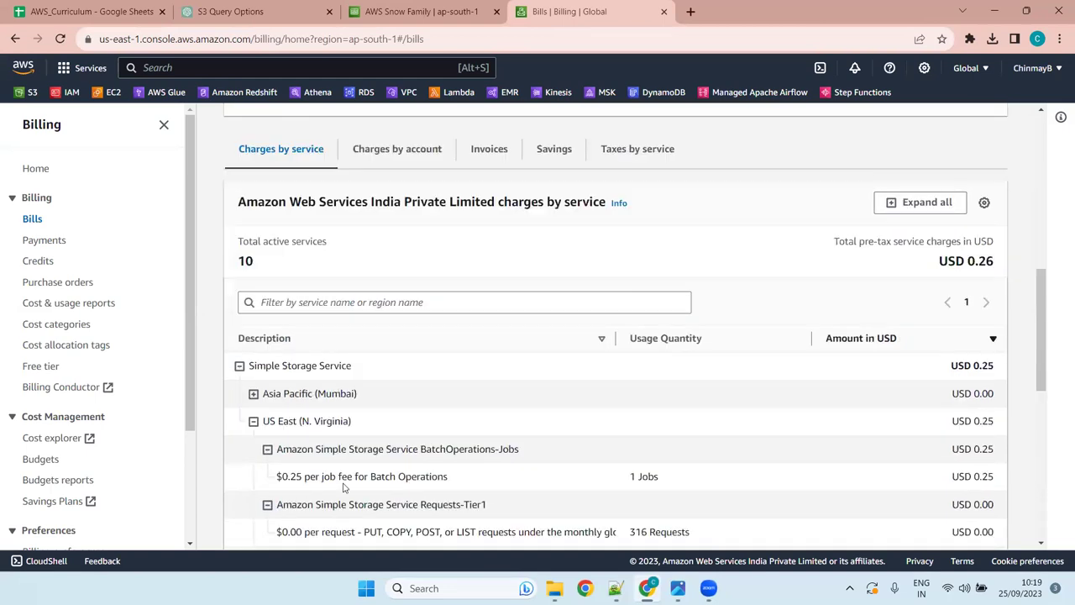
drag(270, 477, 469, 474)
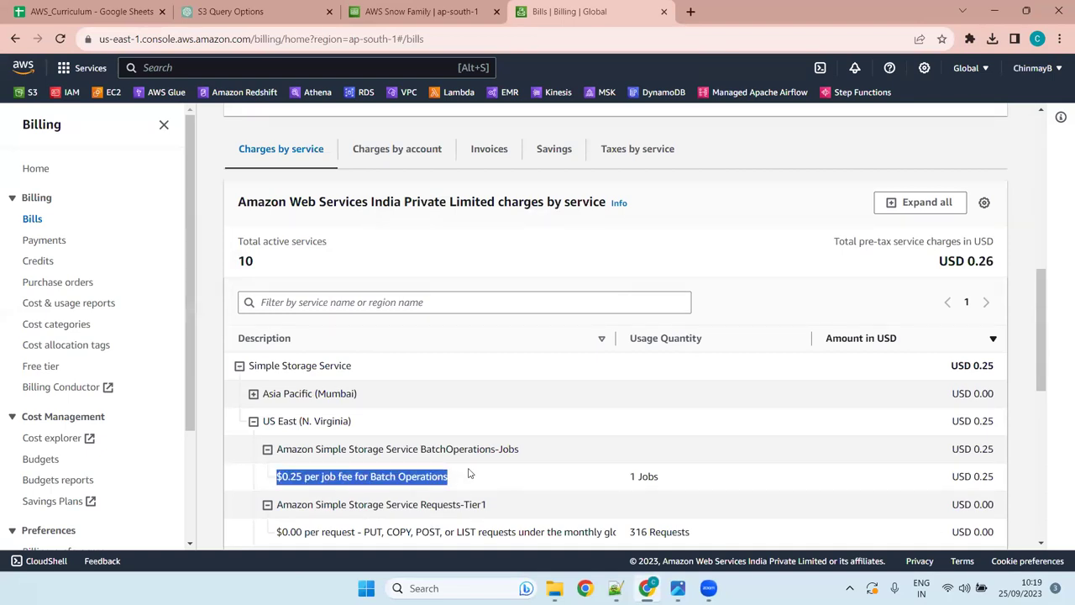
scroll(506, 424, down, 4)
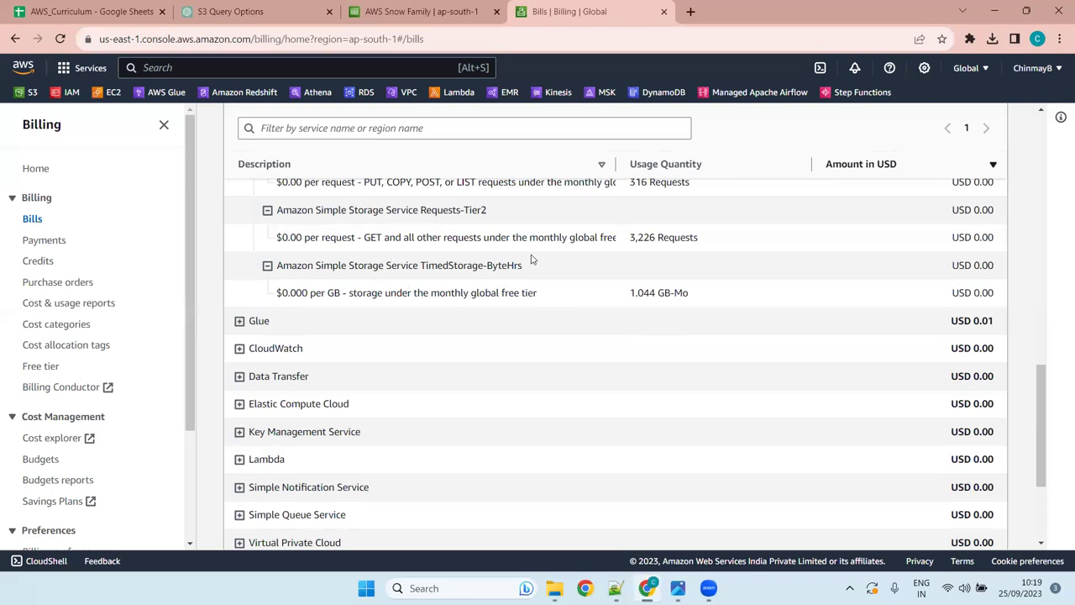
scroll(504, 286, up, 10)
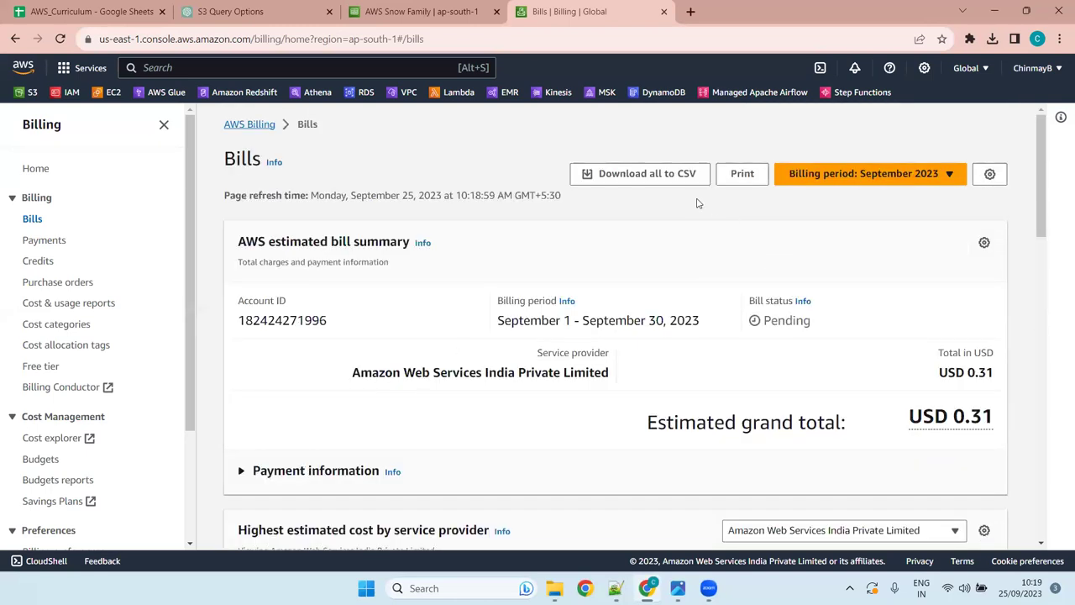
click(1036, 70)
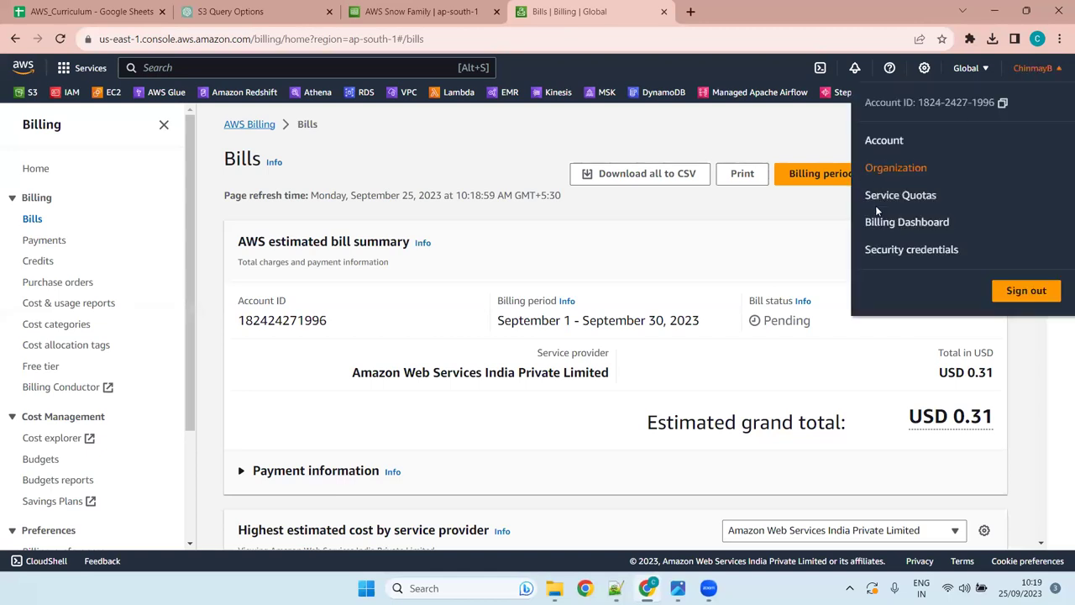
click(968, 72)
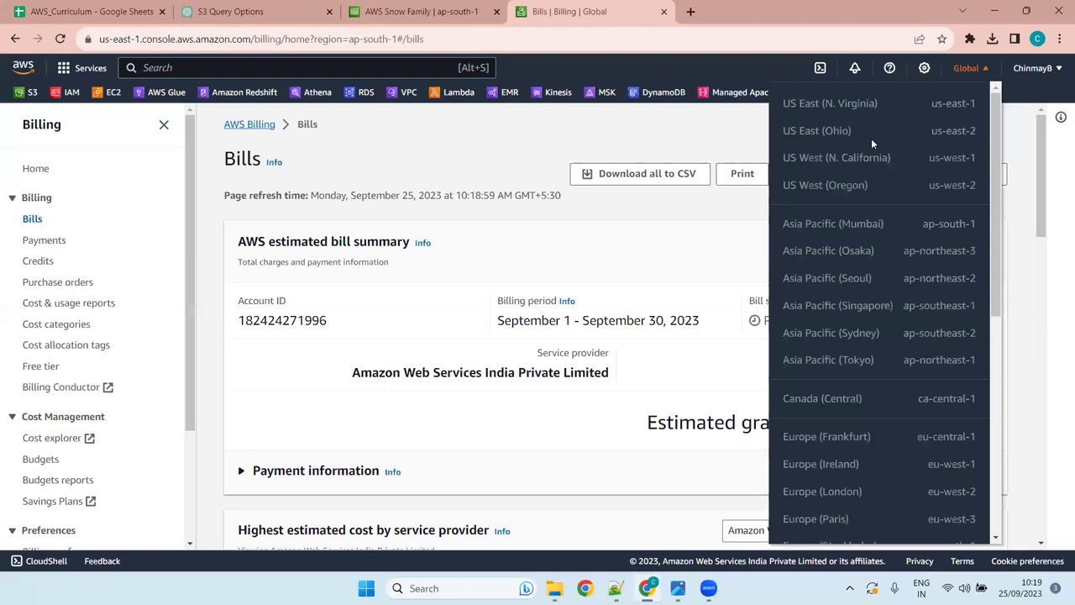
scroll(820, 307, down, 5)
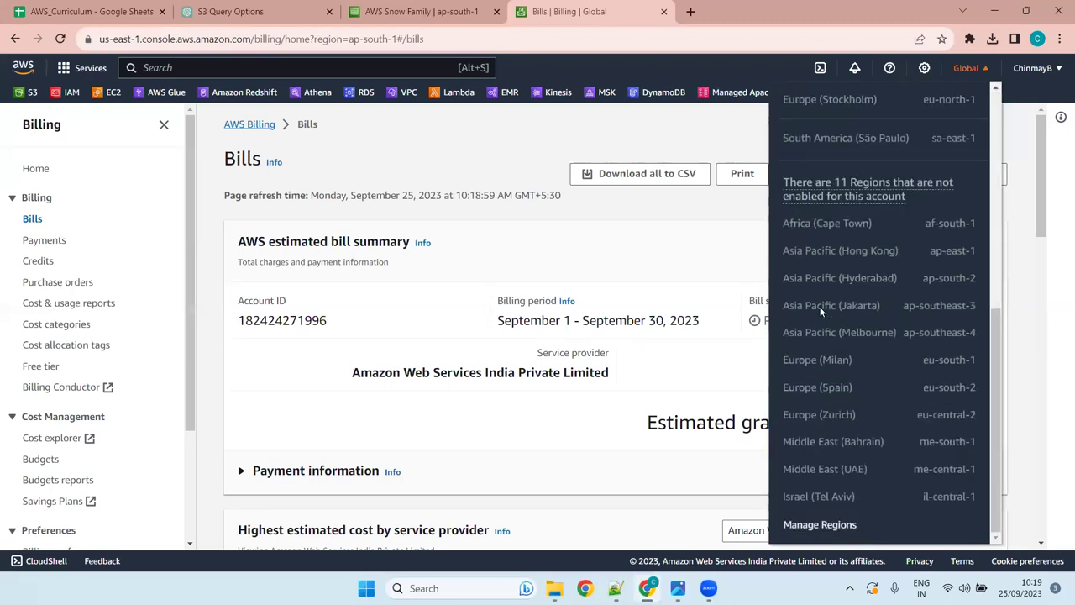
click(537, 227)
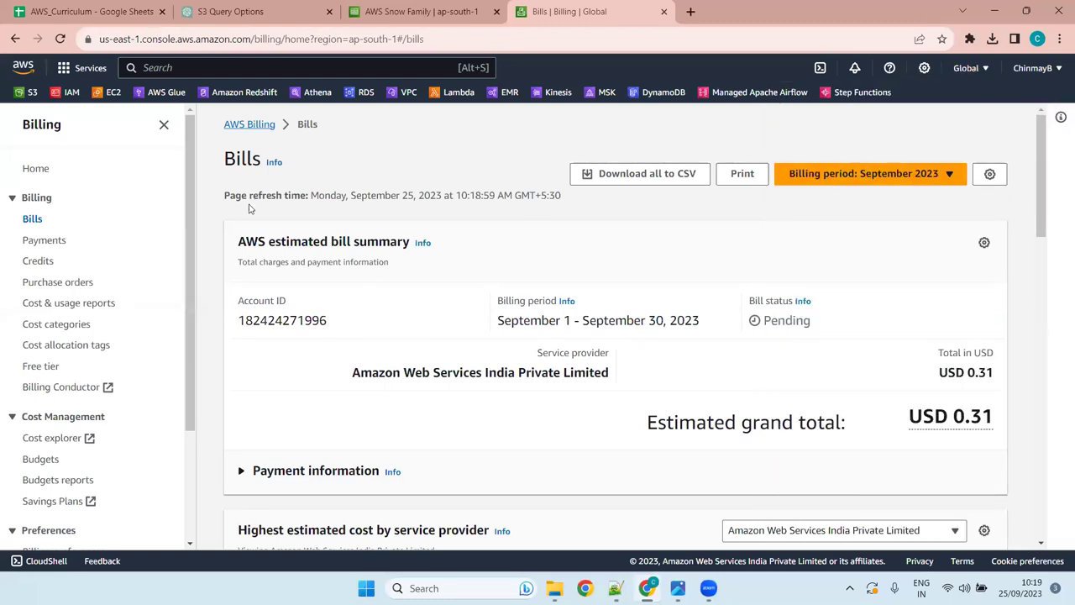
- Open the Amazon S3 bucket list, and place the cursor below the "9]Lifecycle Rules:" heading in the Notepad++ file Syallabus_Coverage.txt
click(36, 167)
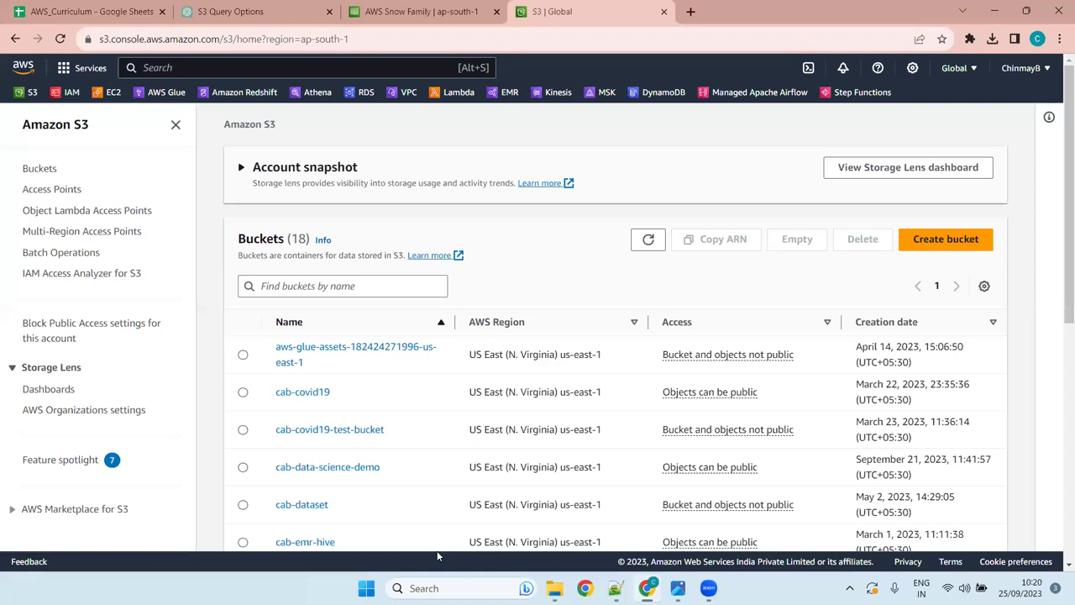
click(615, 588)
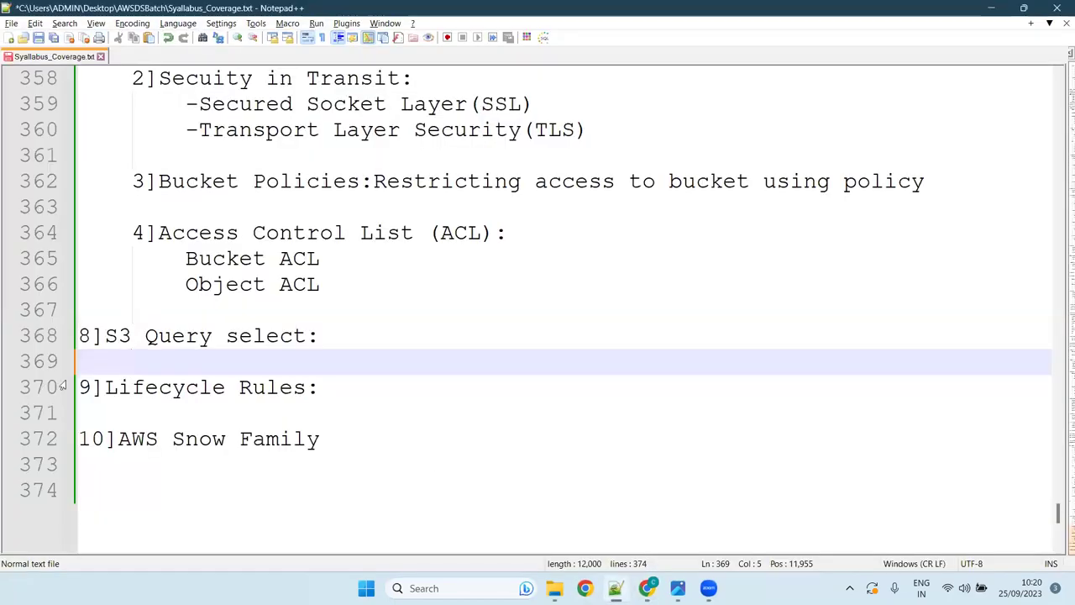
click(129, 413)
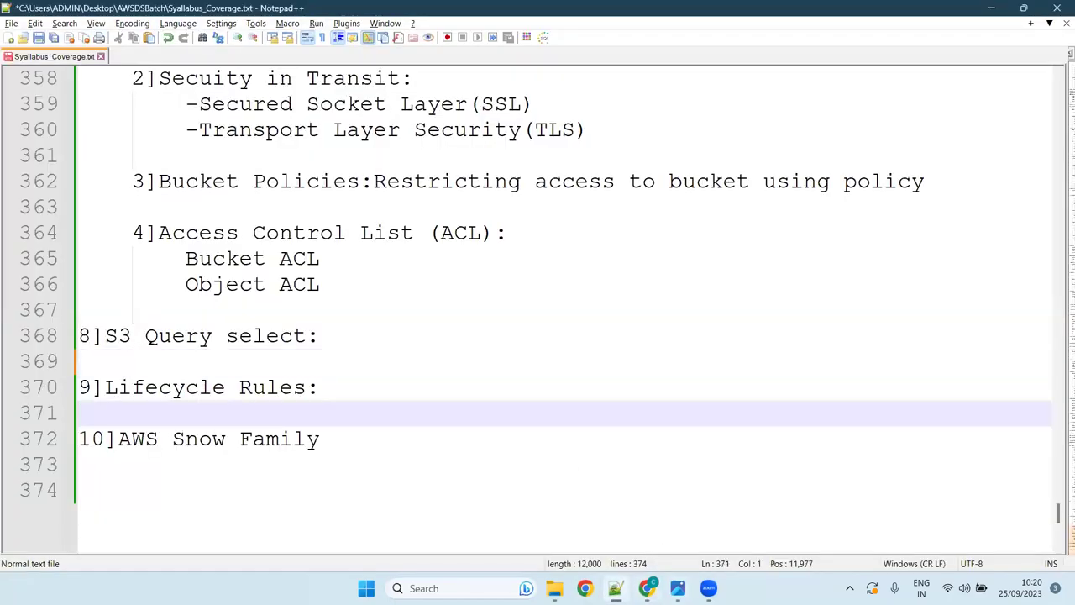
- Switch back to Chrome and open the management settings of the cab-covid19 bucket
mouse_move(616, 588)
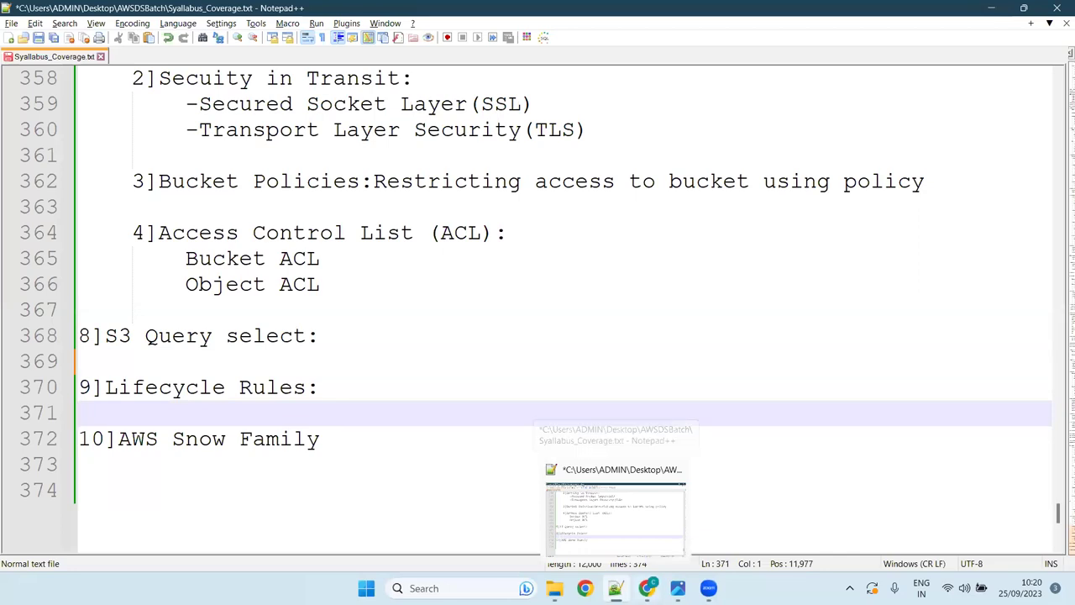
click(663, 509)
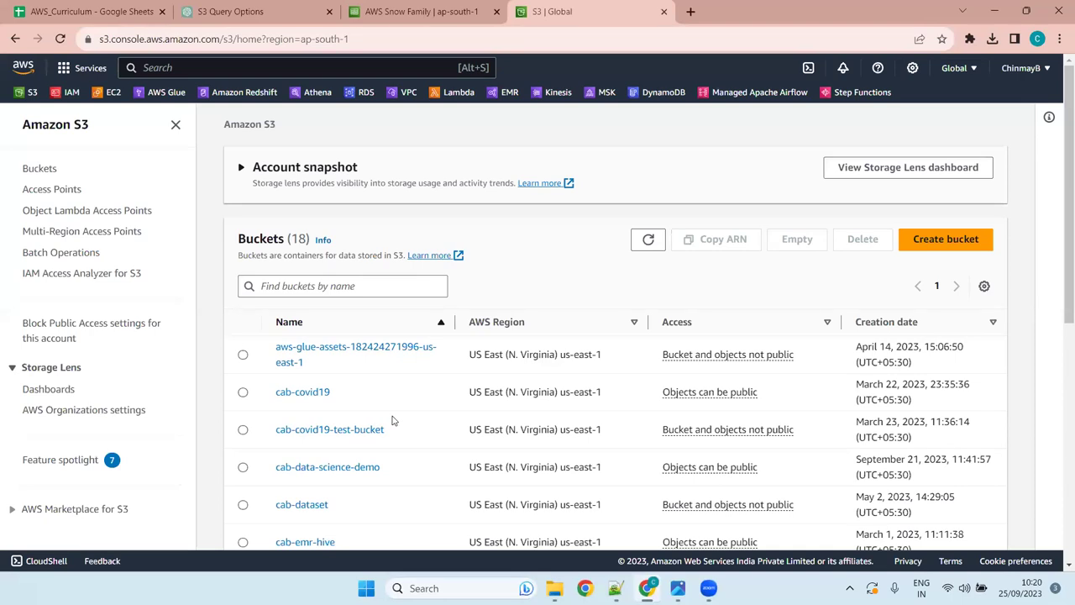
click(308, 396)
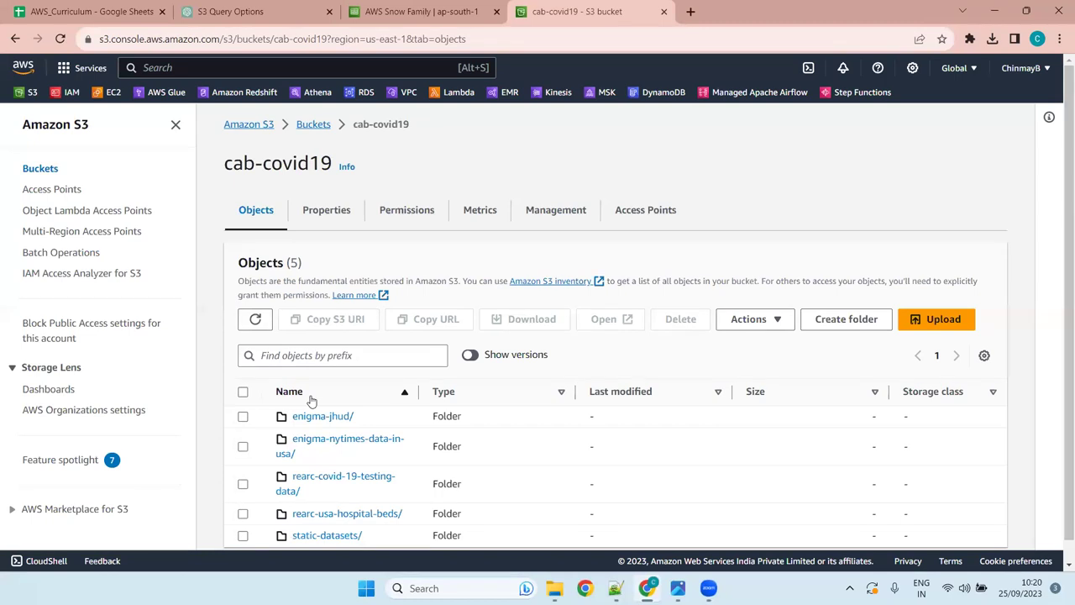
click(550, 216)
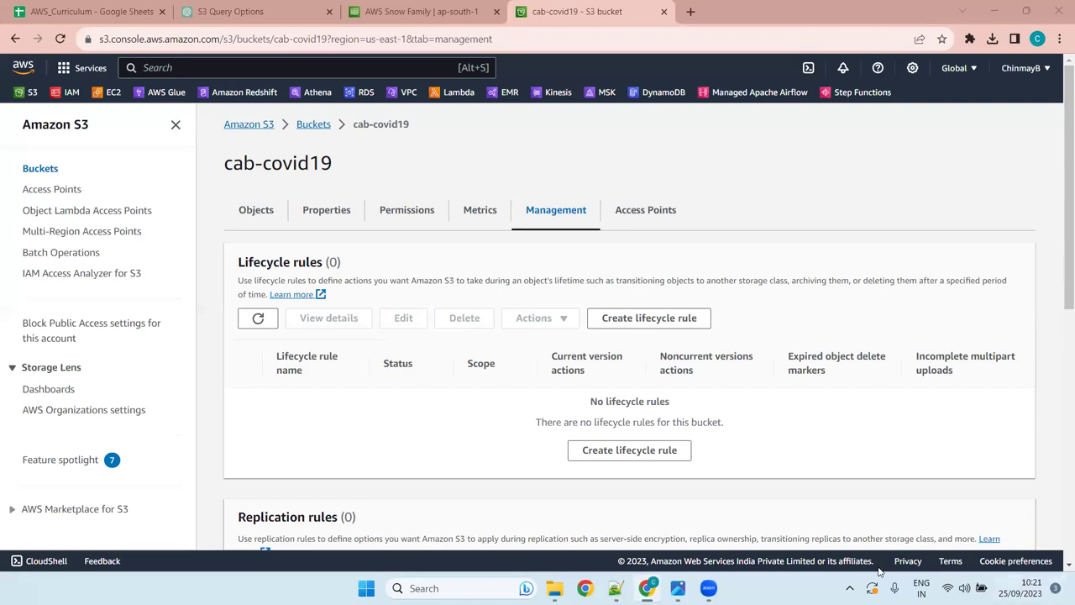
- Check the Lifecycle Rules topic in the Notepad++ notes and return to the cab-covid19 bucket in Chrome
mouse_move(615, 588)
key(alt+Tab)
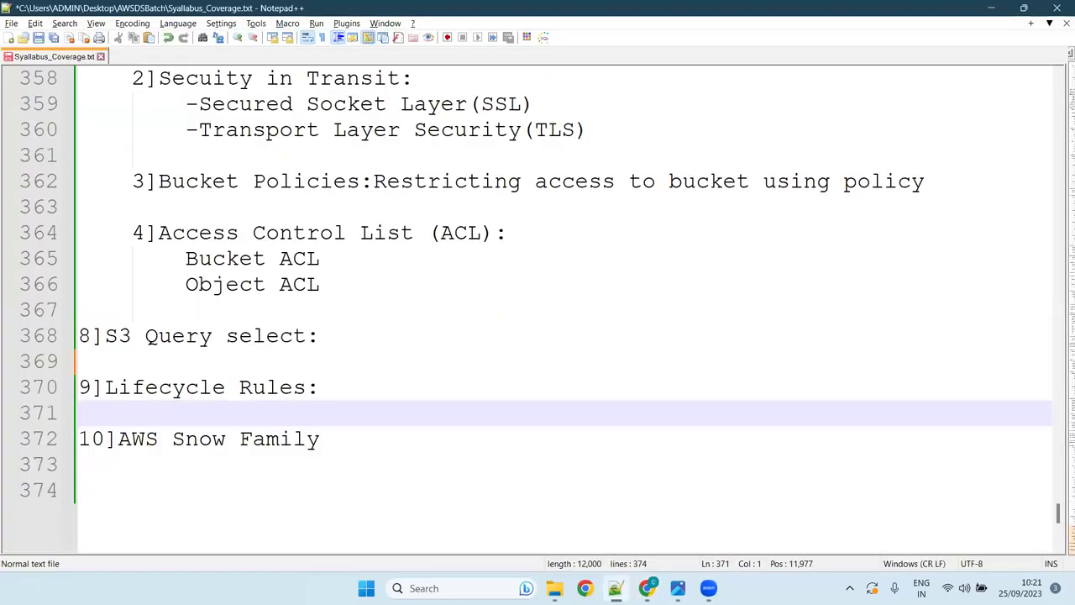
key(alt+Tab)
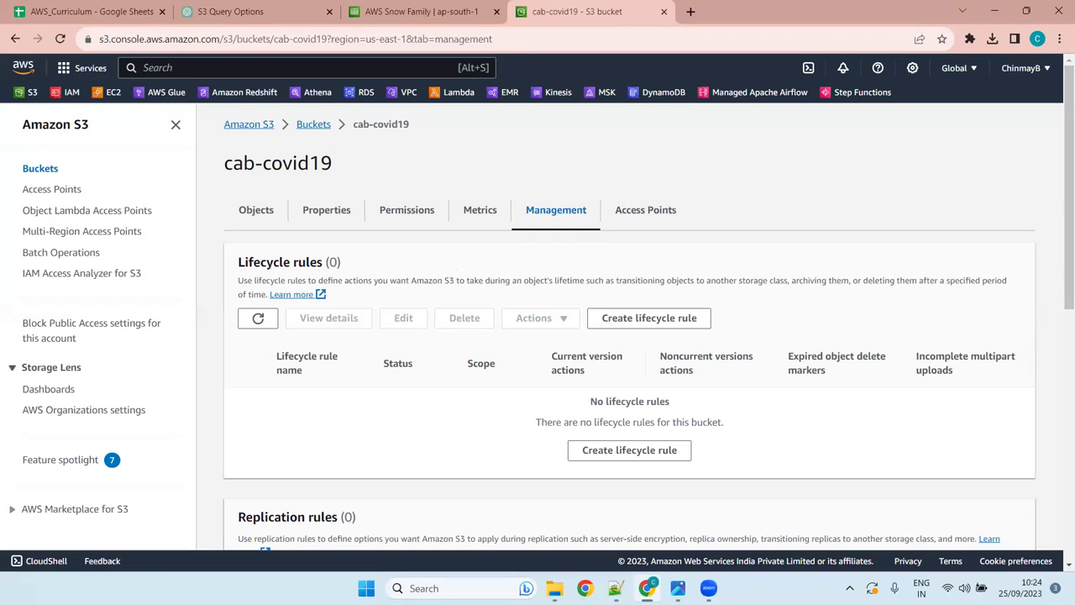
- Start a lifecycle rule named ds-lifecyclerule1 for cab-covid19, apply it to all objects in the bucket and acknowledge that scope
click(627, 454)
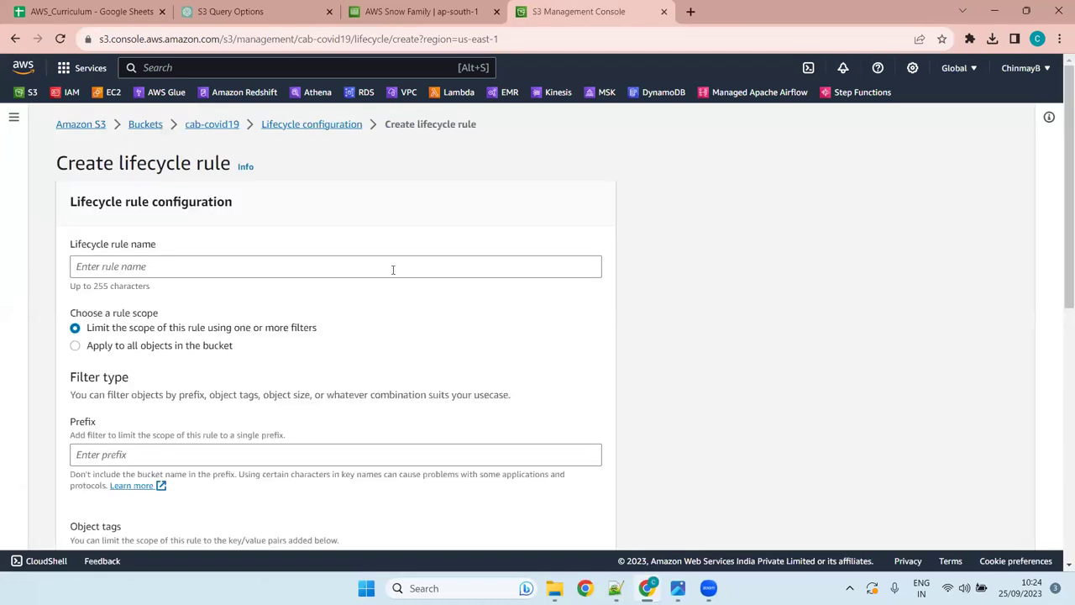
click(157, 265)
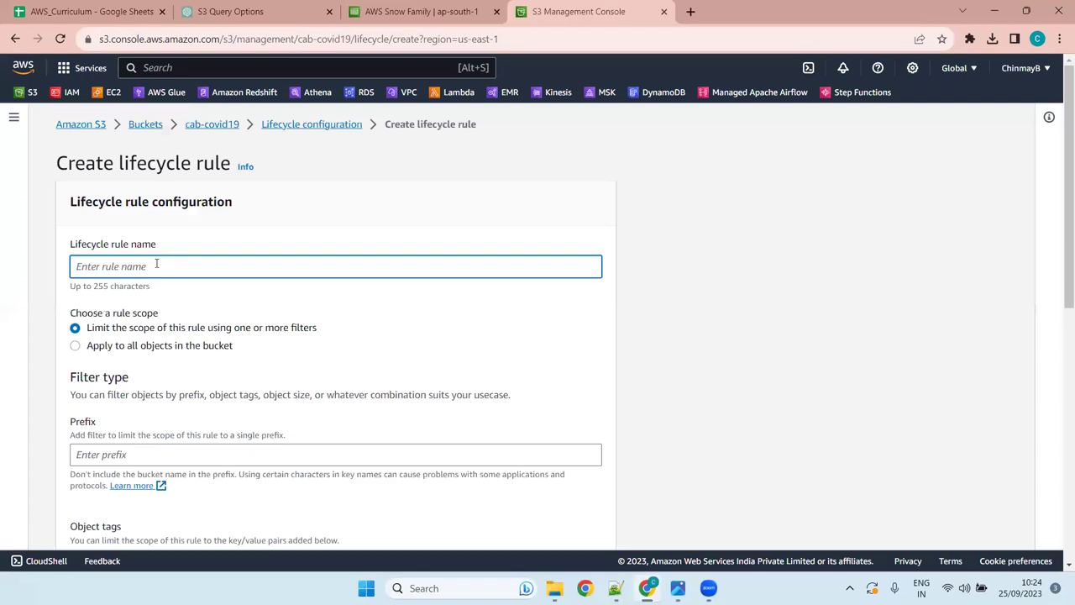
text(ds-lifecyclerule1)
click(75, 346)
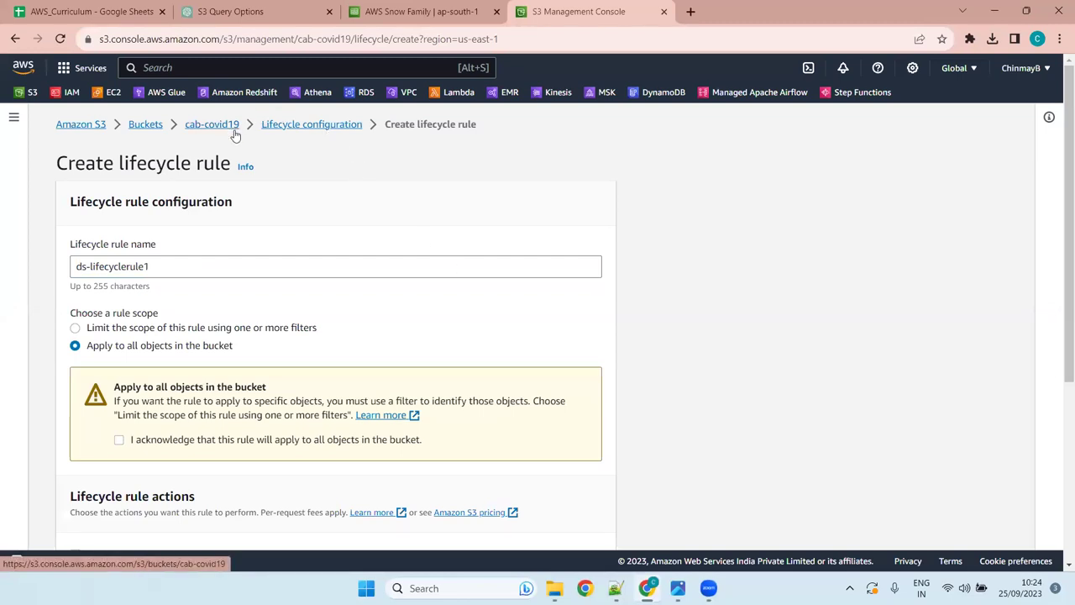
click(118, 440)
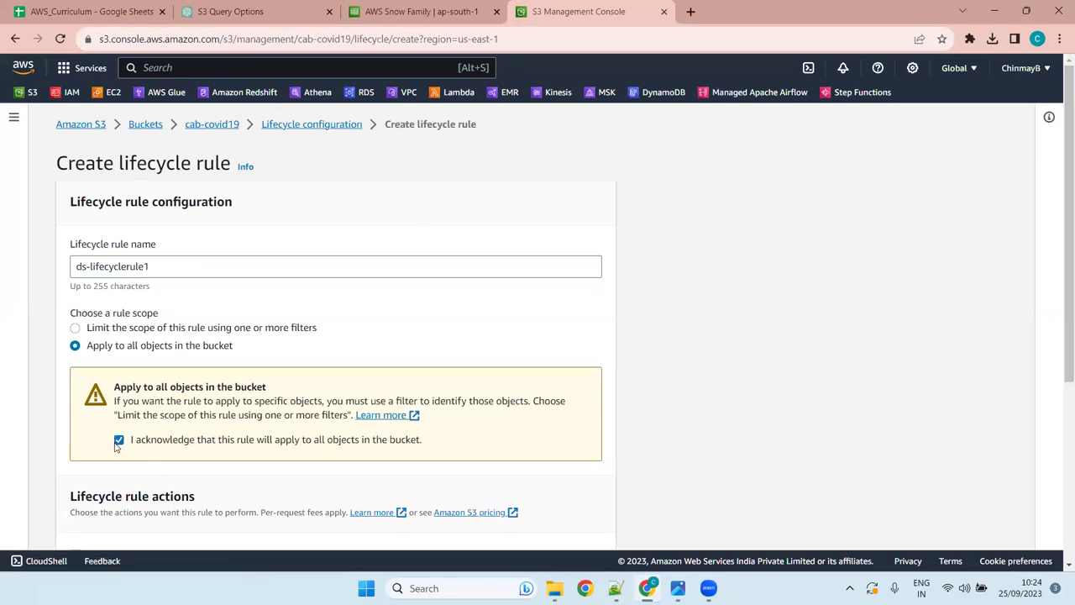
- Review the rule's configuration, the available lifecycle rule actions and the note on per-request fees
scroll(543, 290, down, 3)
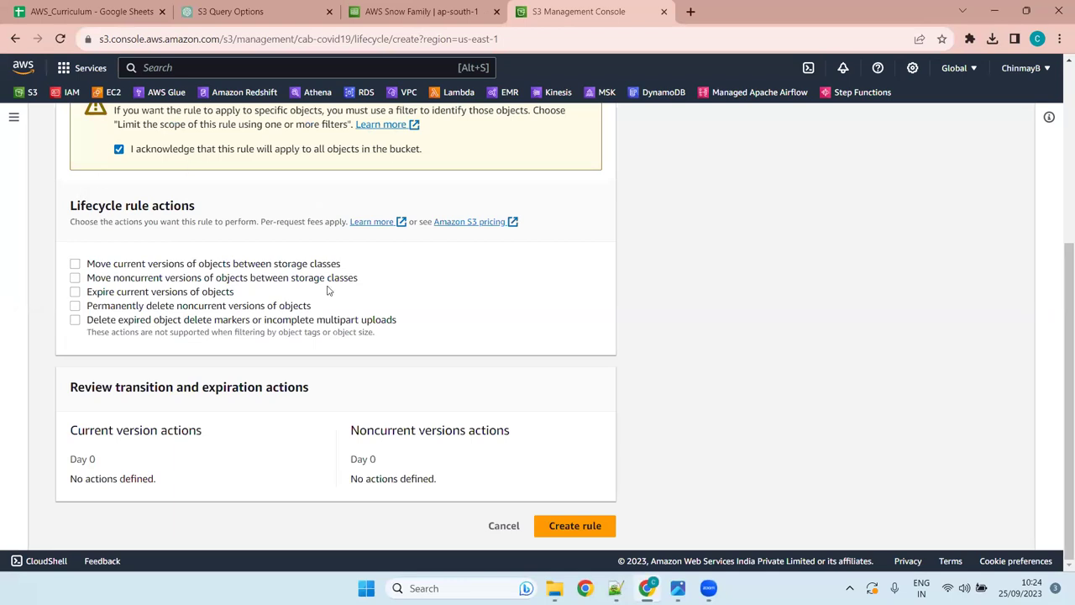
scroll(325, 263, up, 4)
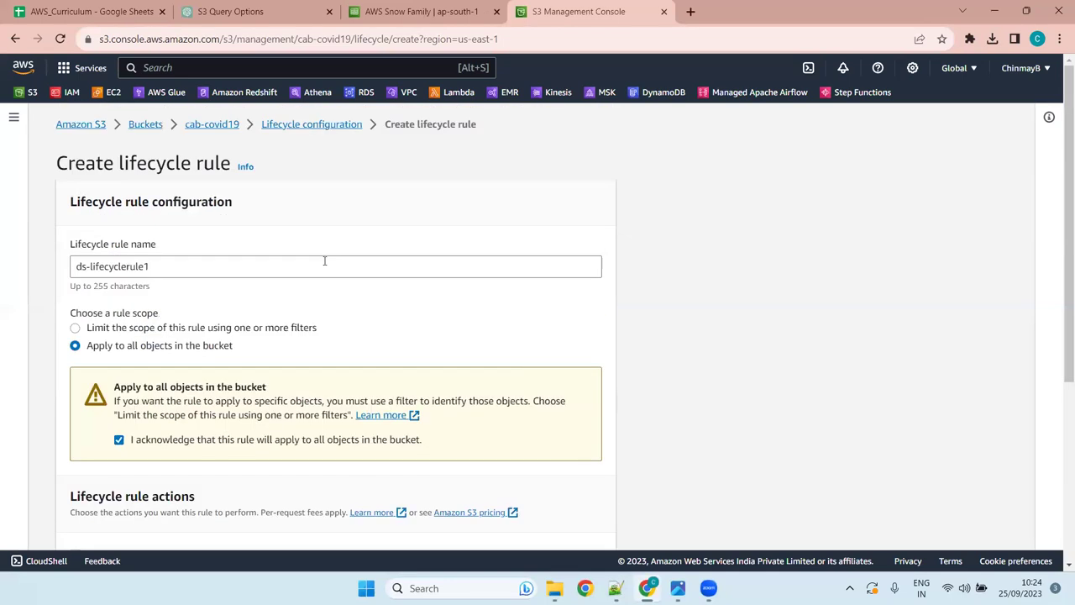
scroll(325, 263, down, 4)
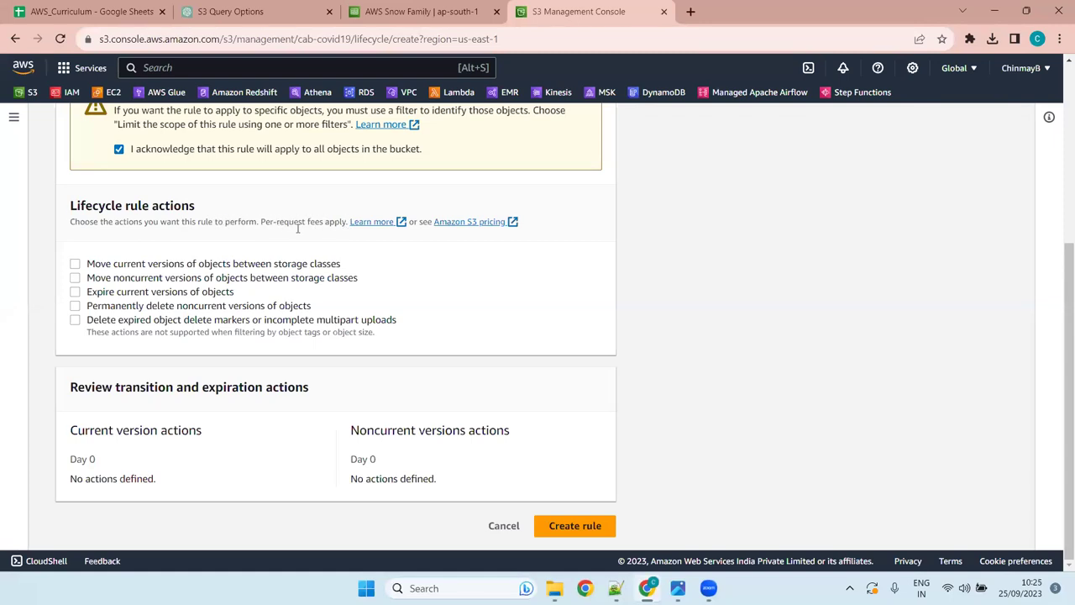
drag(260, 222, 348, 222)
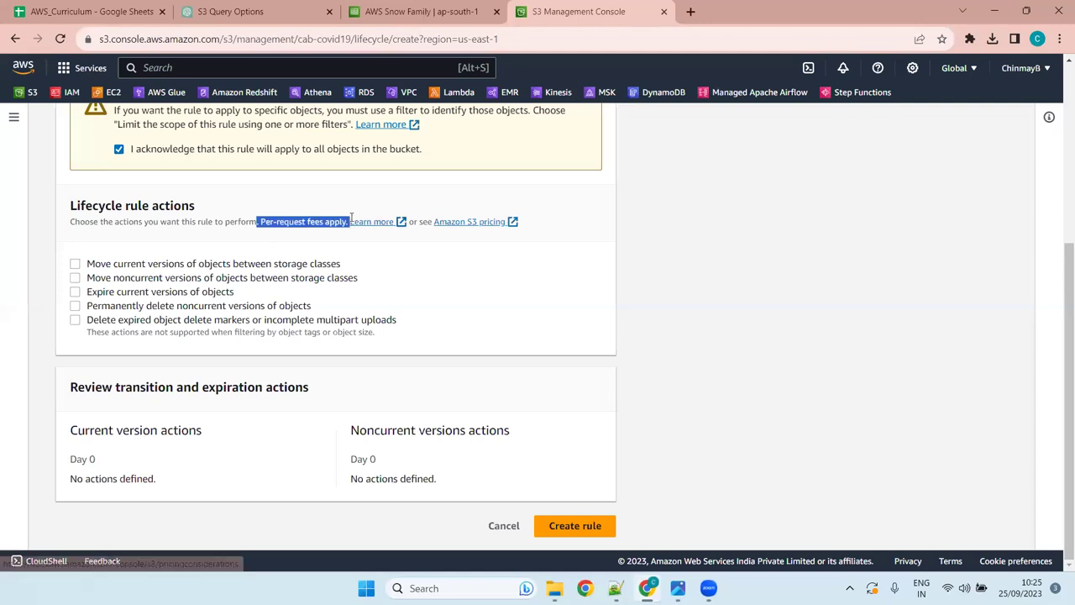
drag(70, 222, 257, 222)
click(122, 237)
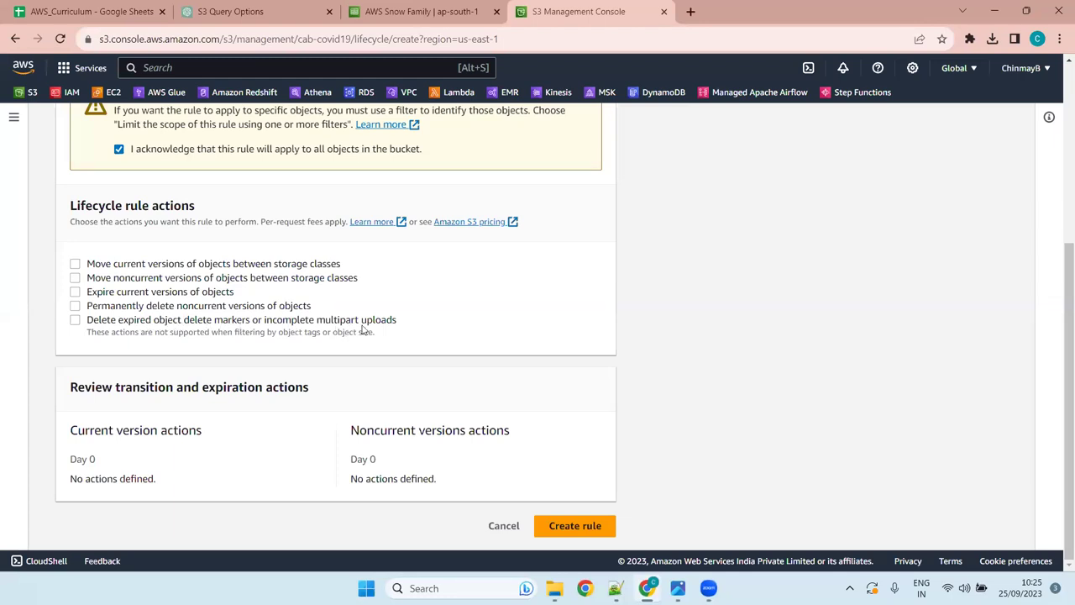
- Enable moving current versions between storage classes and set a transition to Standard-IA 90 days after object creation
click(74, 265)
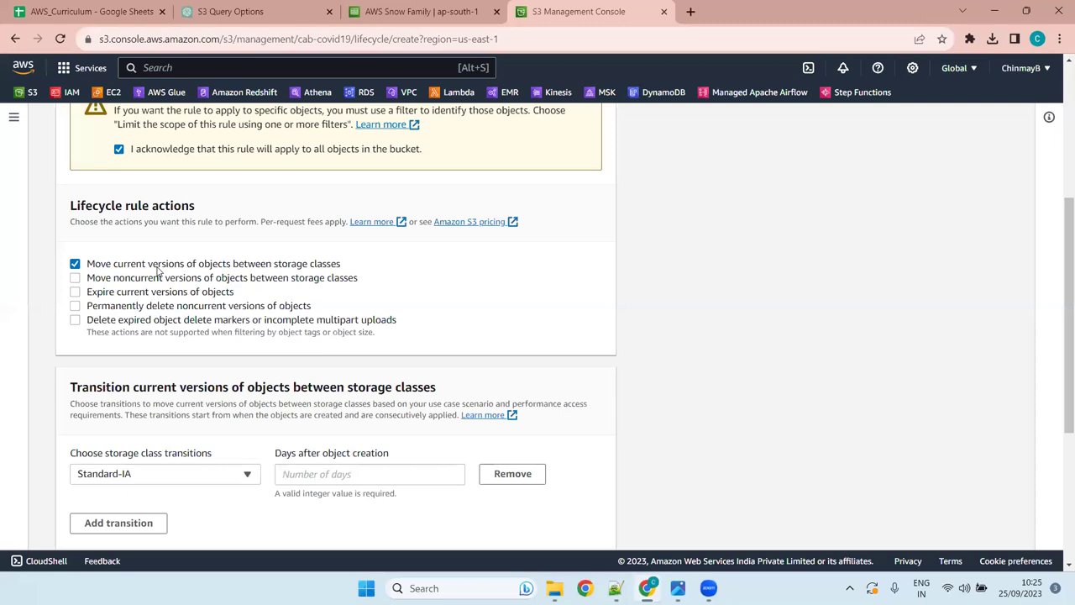
drag(1059, 267, 1059, 336)
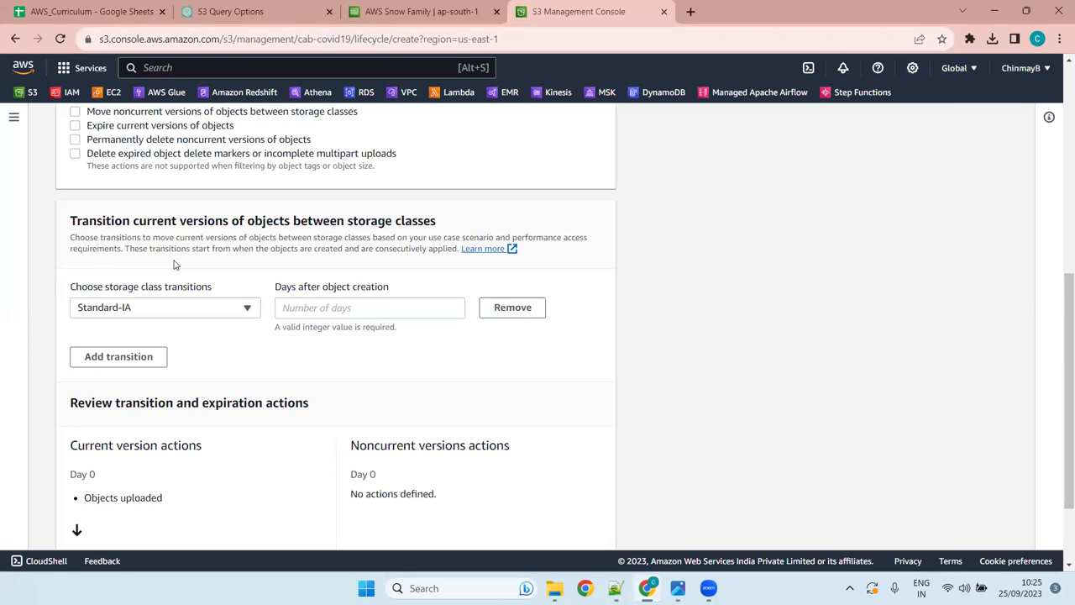
click(177, 312)
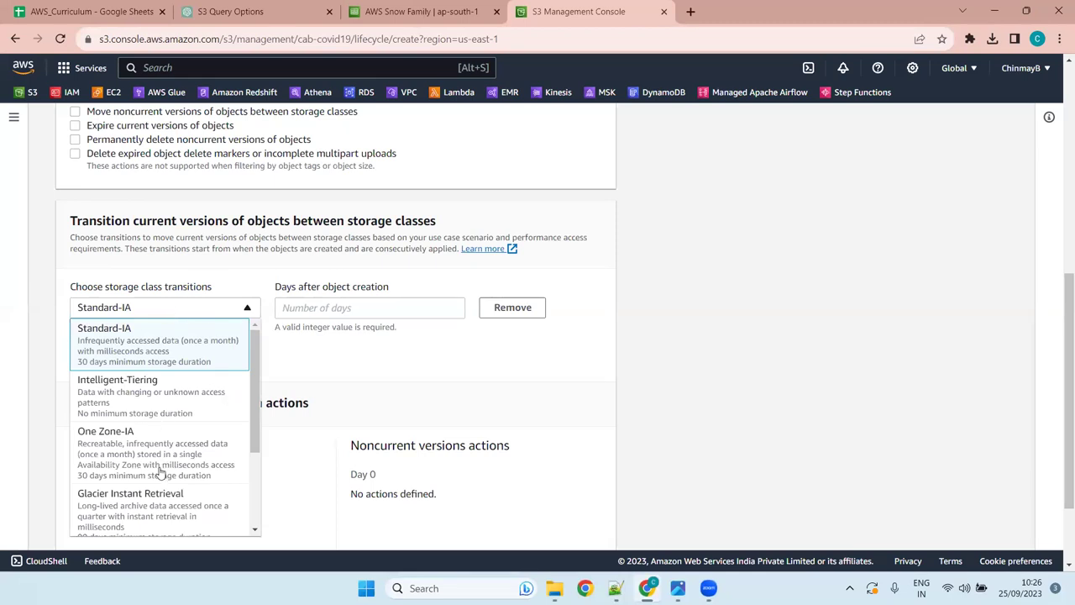
click(126, 344)
click(337, 307)
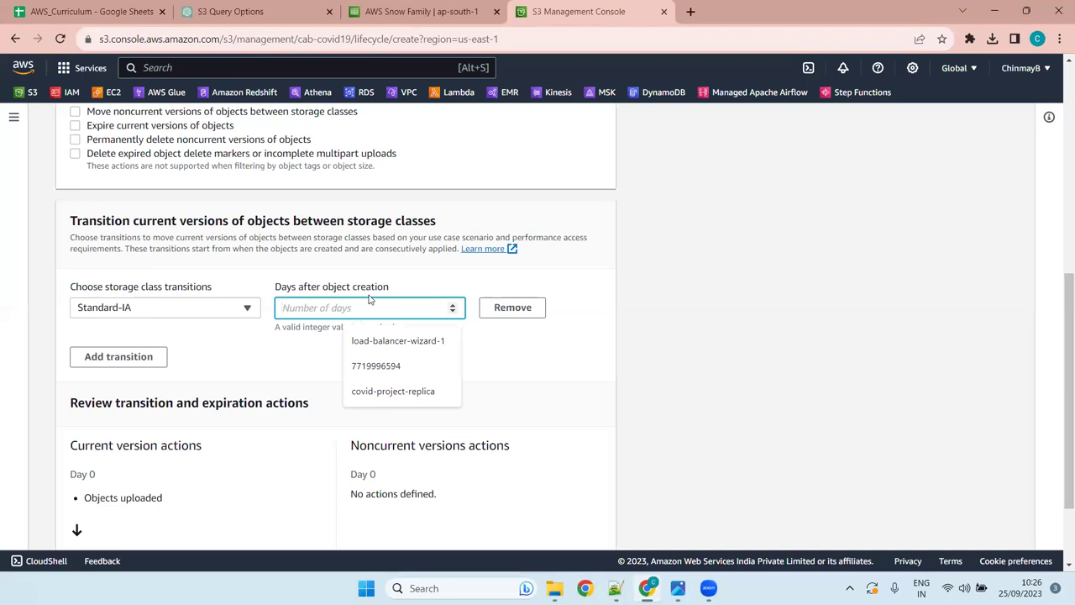
text(90)
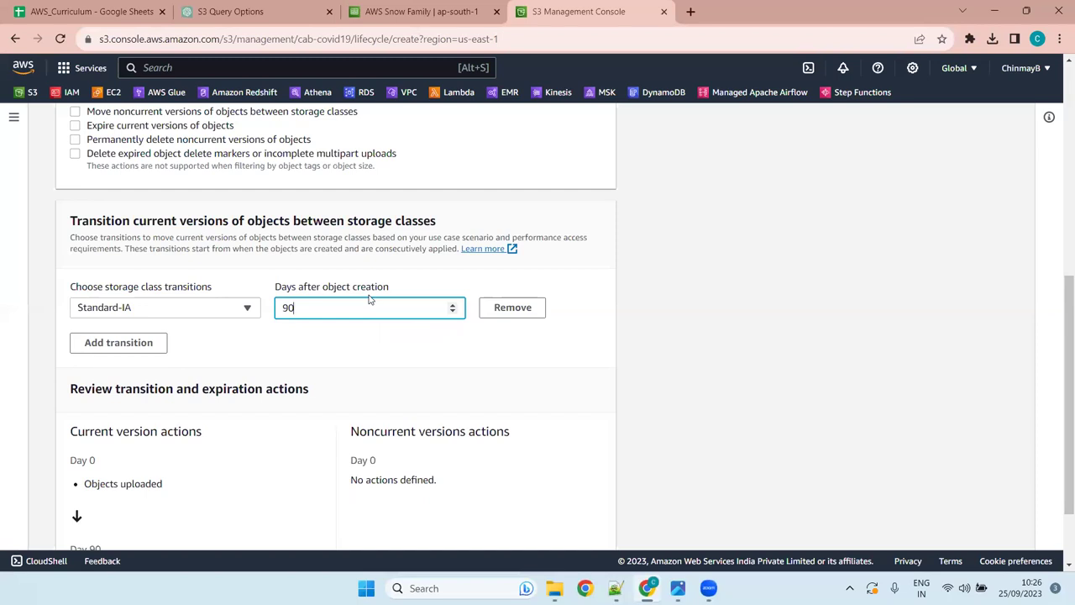
- Try 9 days for the Standard-IA transition, read its minimum-days requirement and restore the value to 90
key(BackSpace)
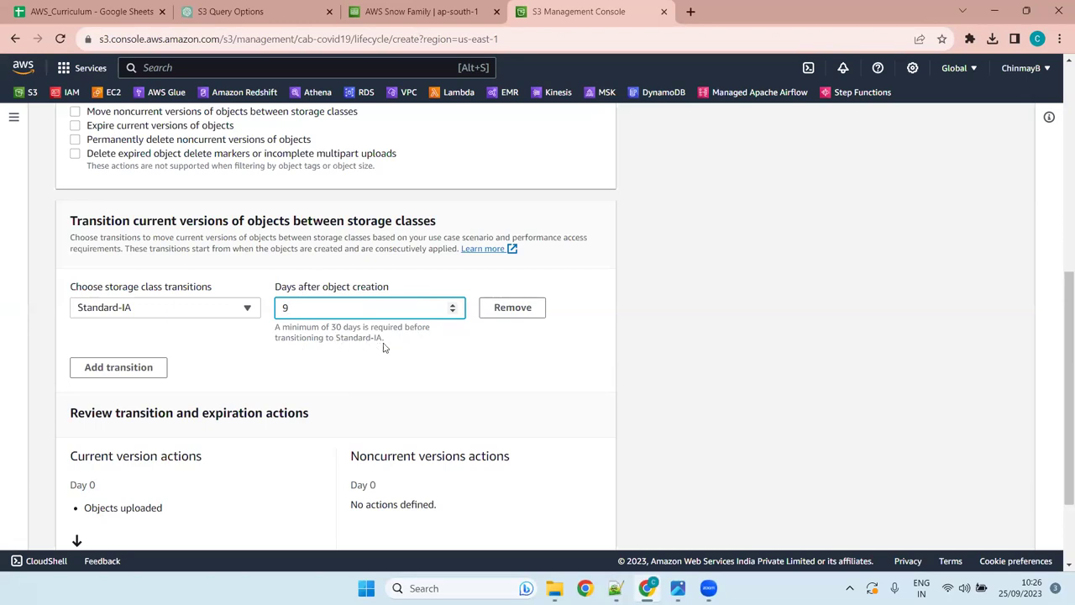
drag(386, 339, 273, 327)
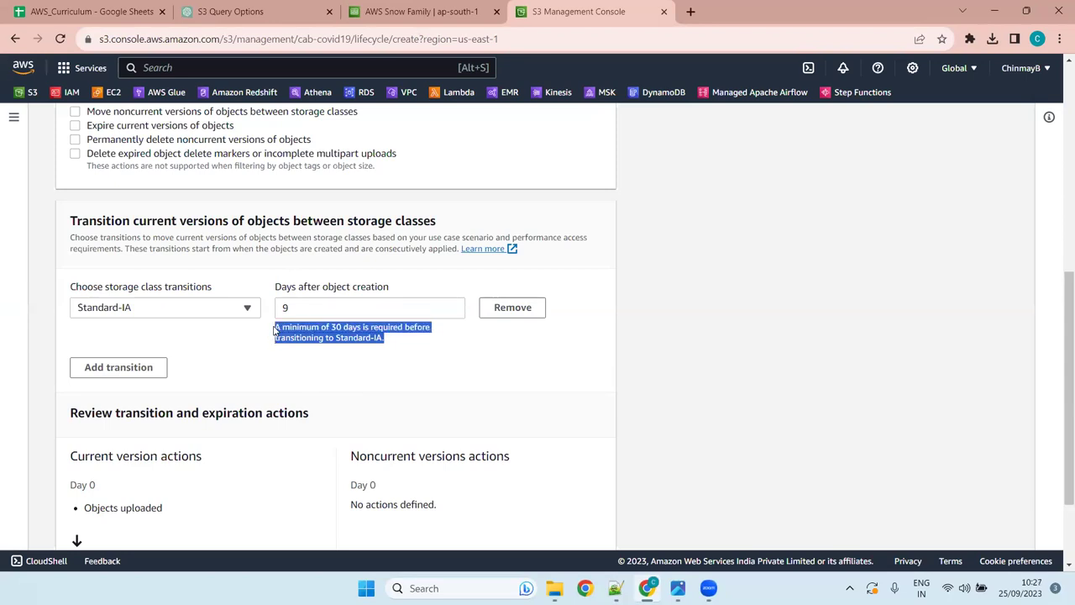
click(400, 349)
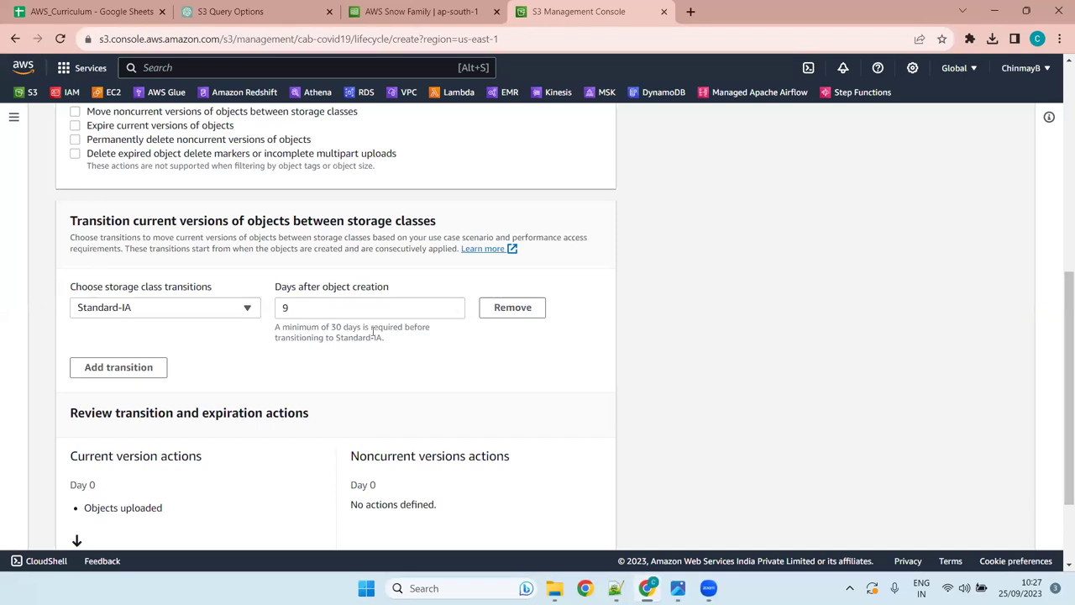
click(330, 310)
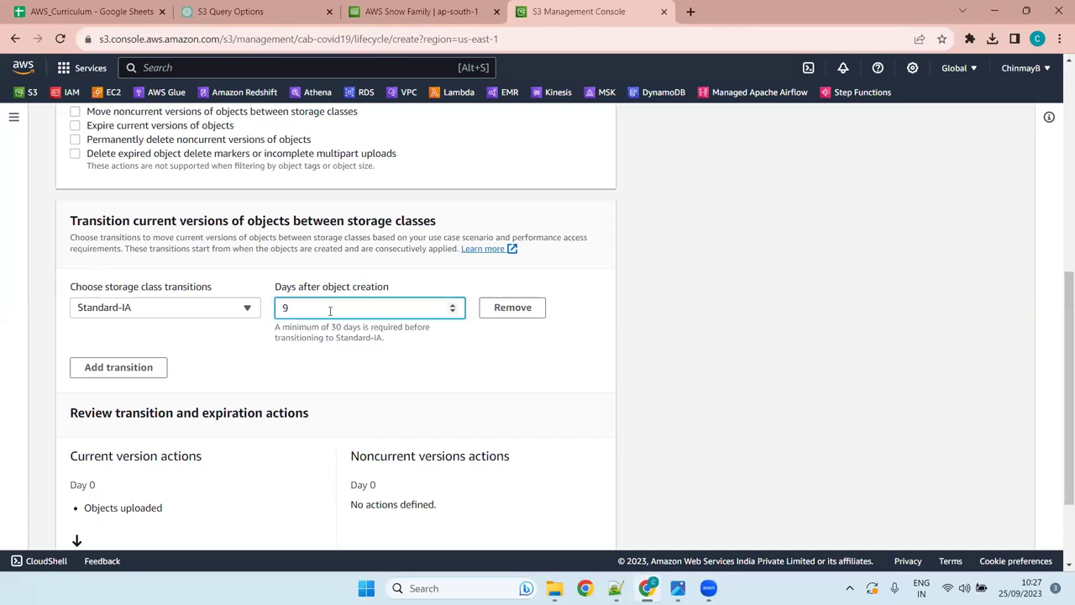
text(90)
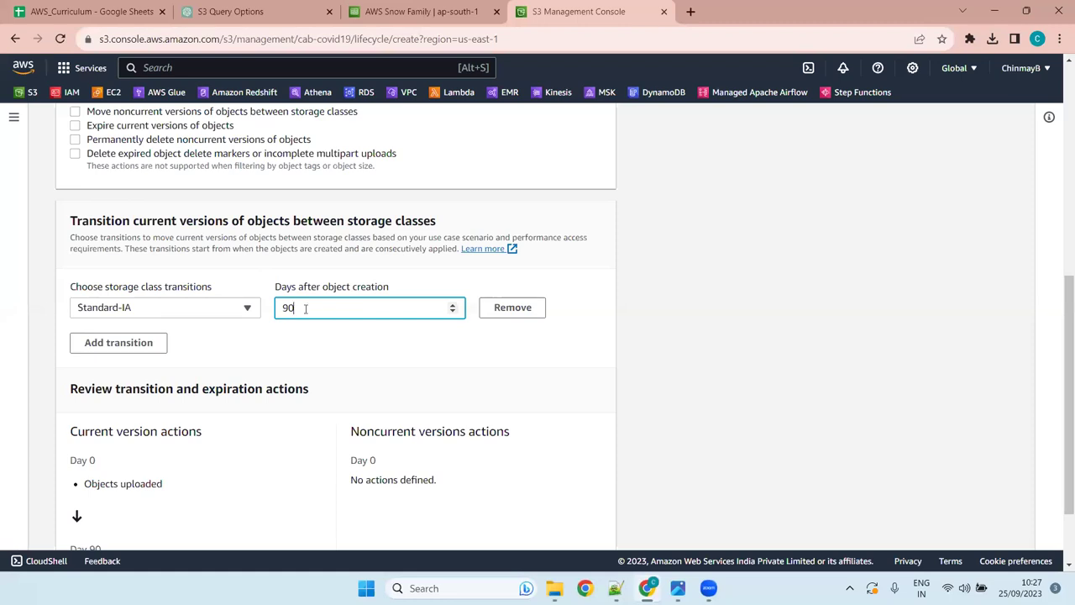
- Add a second transition that moves objects to Glacier Flexible Retrieval (formerly Glacier) 180 days after object creation
click(124, 349)
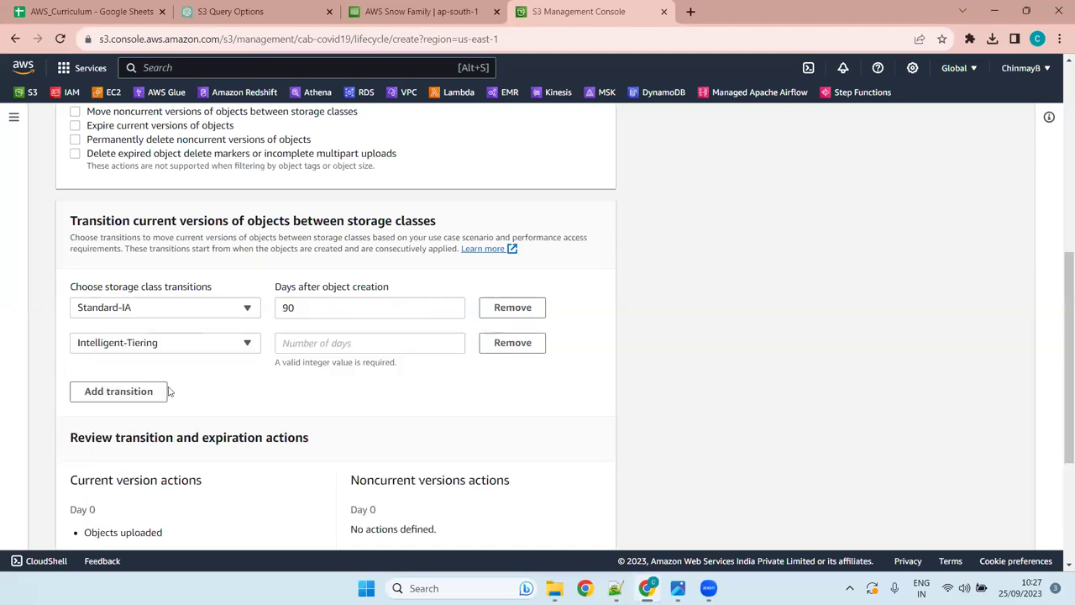
click(215, 345)
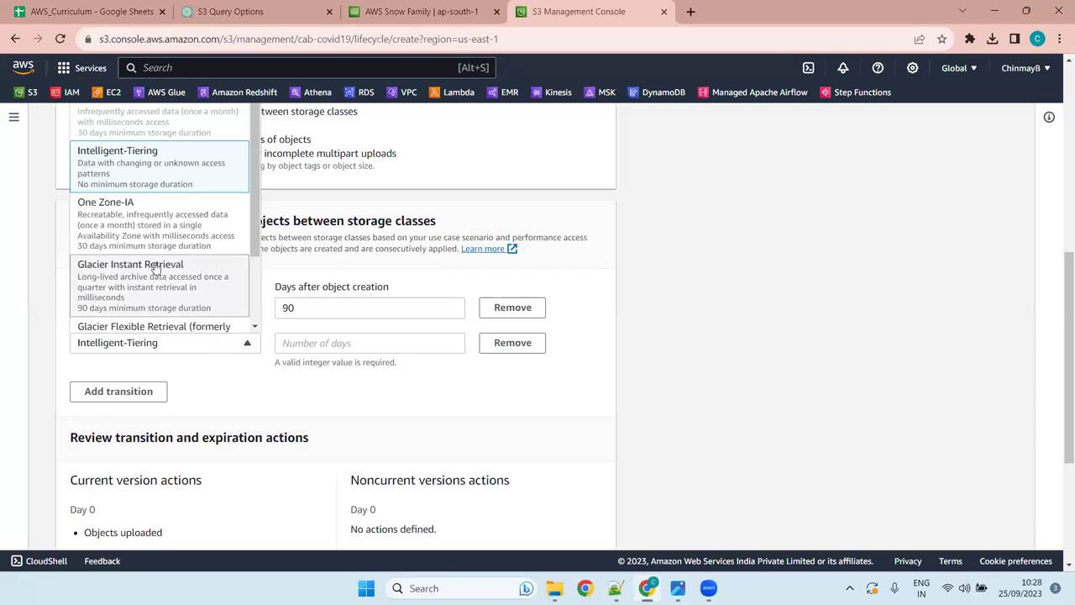
scroll(160, 269, down, 2)
scroll(180, 275, up, 2)
scroll(166, 262, down, 2)
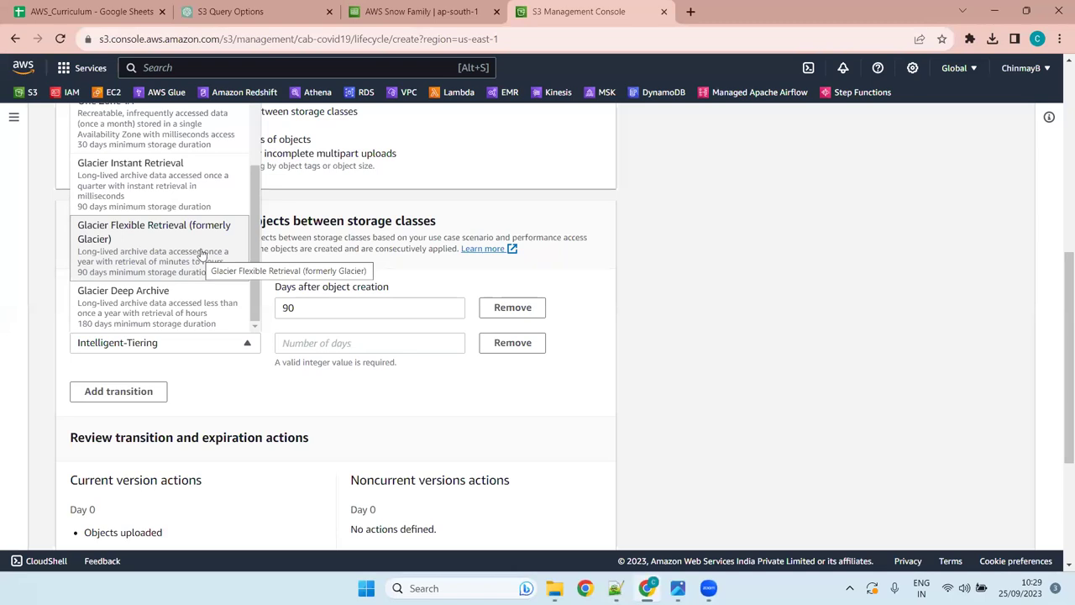
scroll(168, 193, down, 3)
scroll(215, 165, up, 4)
click(193, 457)
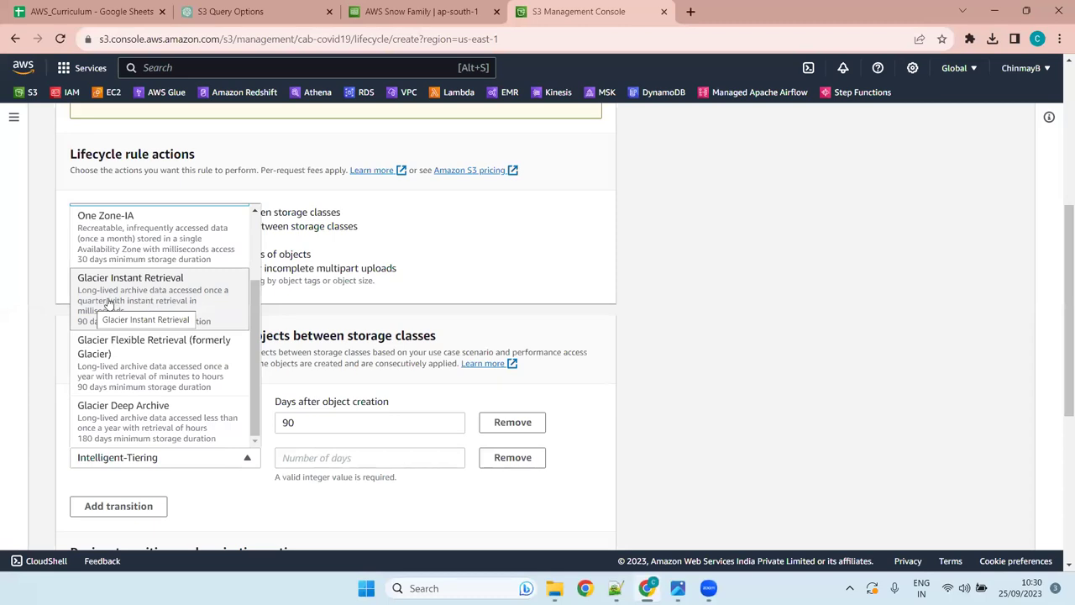
click(162, 346)
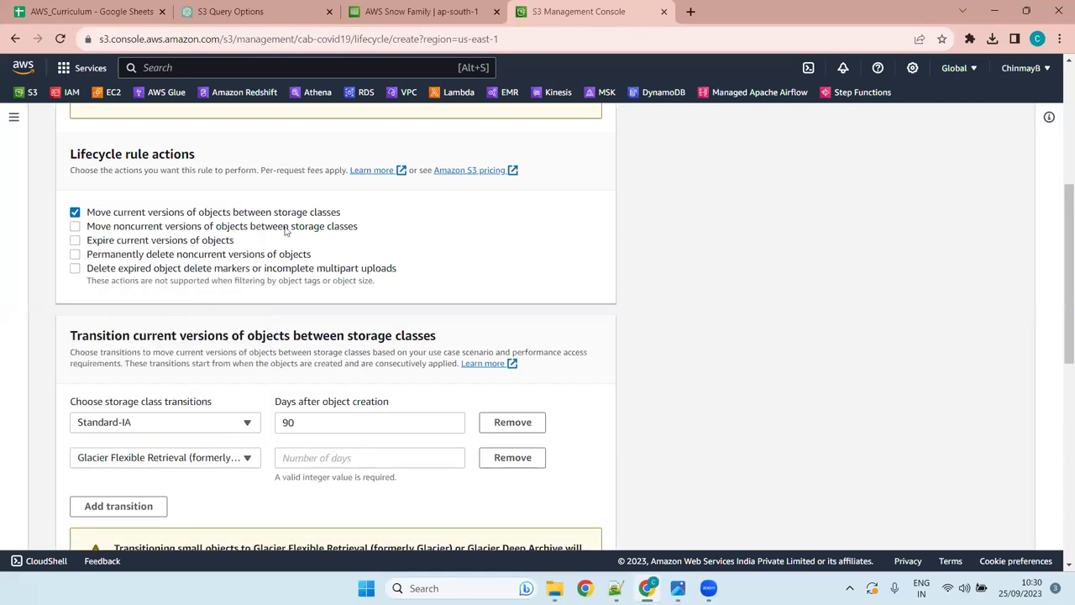
click(328, 458)
text(180)
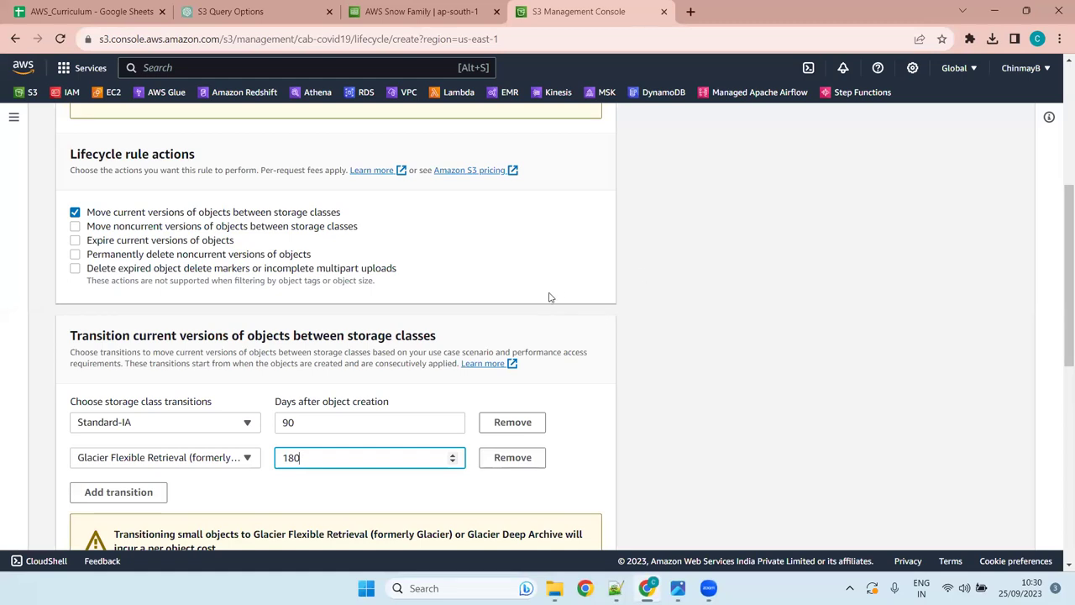
- Set the Glacier Flexible Retrieval transition to 270 days after object creation
drag(1058, 220, 1058, 257)
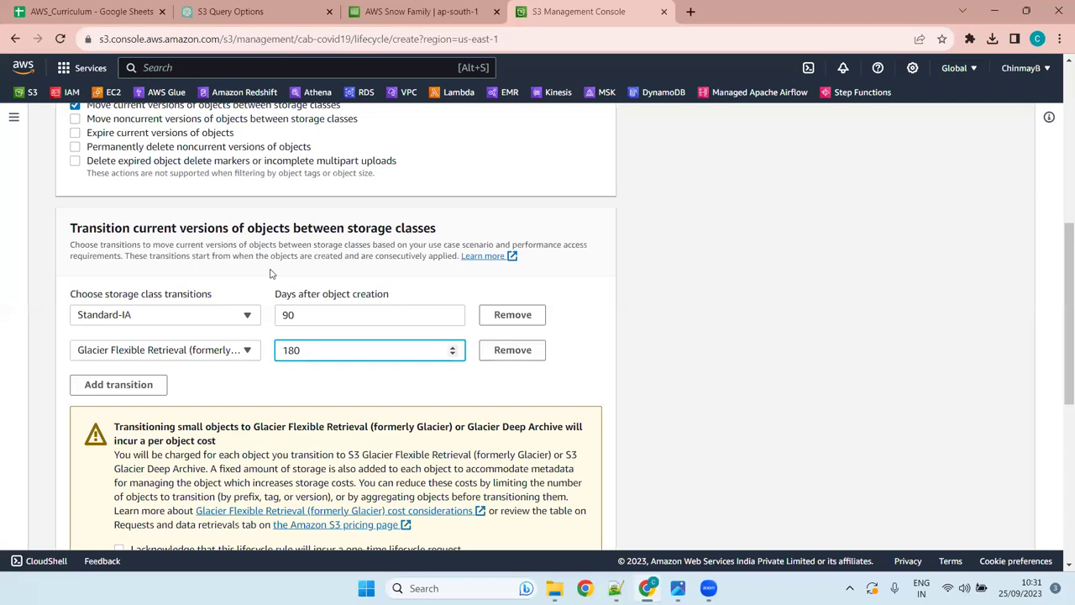
drag(265, 319, 265, 339)
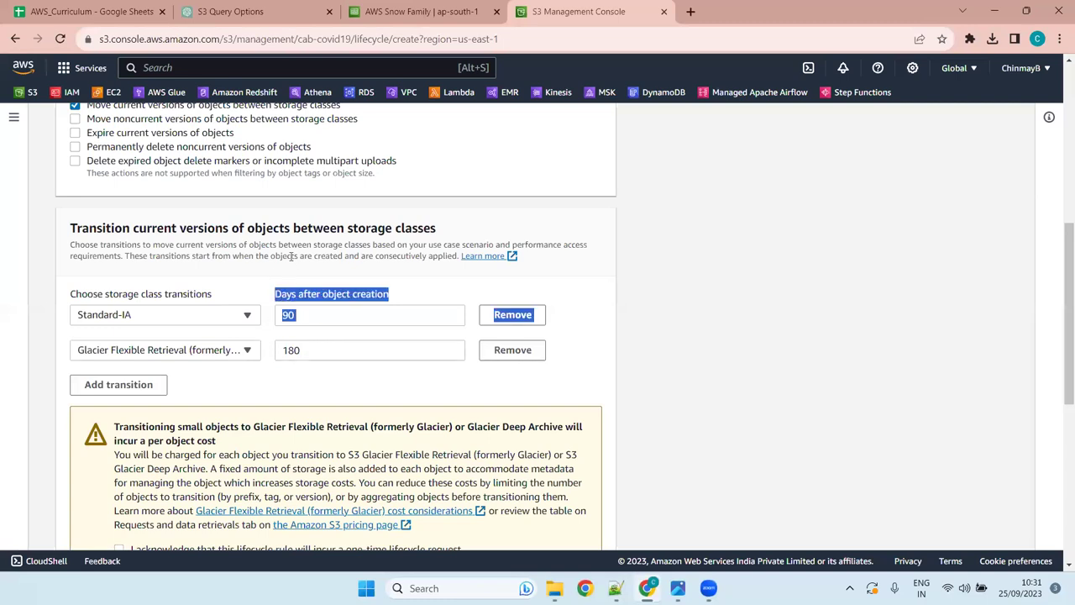
click(275, 286)
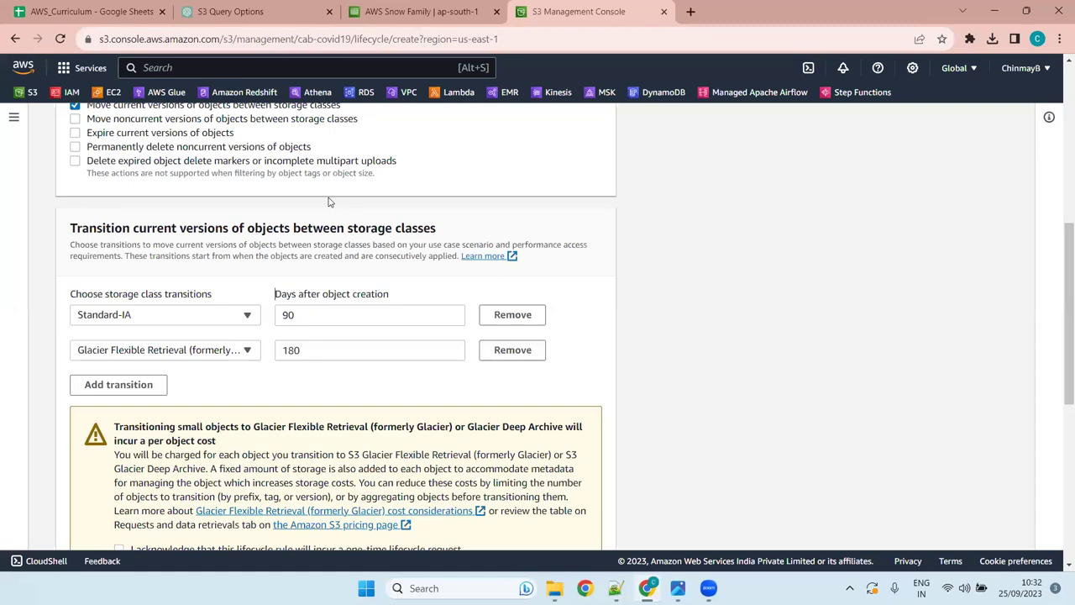
click(312, 353)
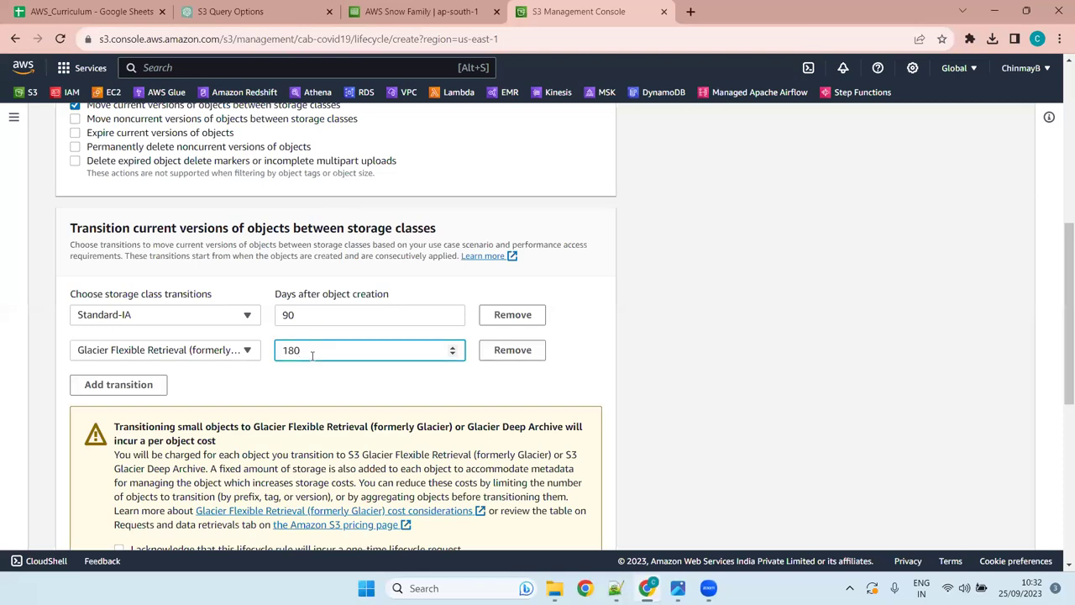
click(239, 386)
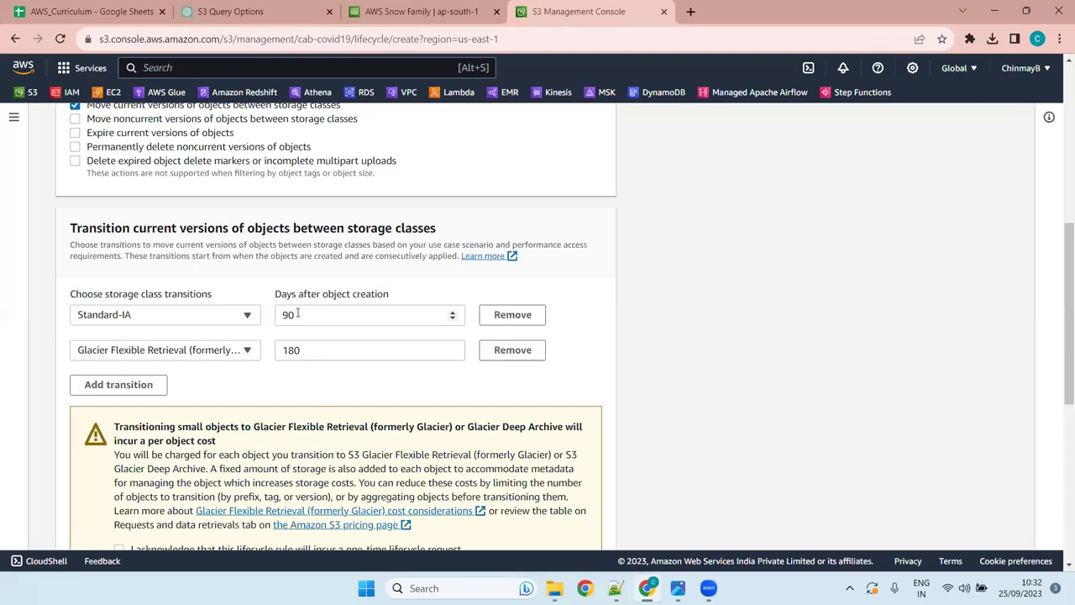
drag(313, 348, 263, 349)
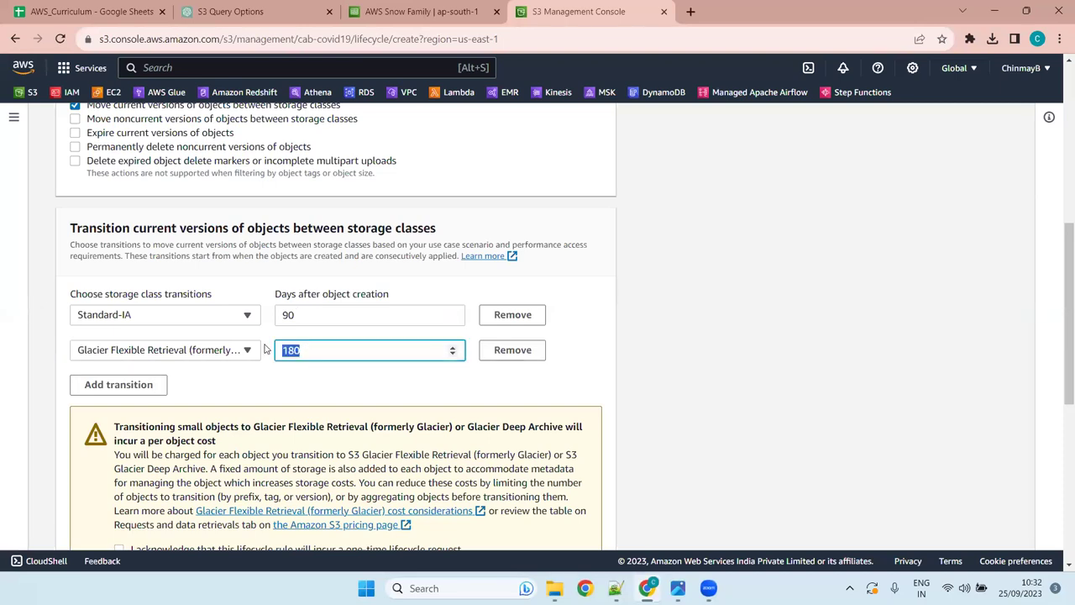
text(27)
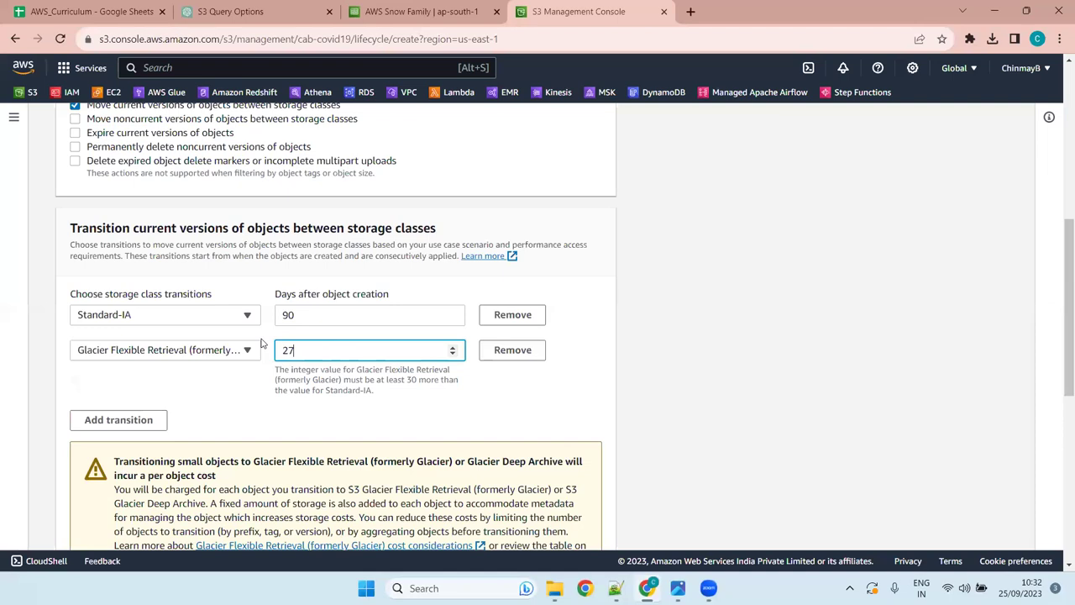
text(0)
key(Tab)
key(Tab)
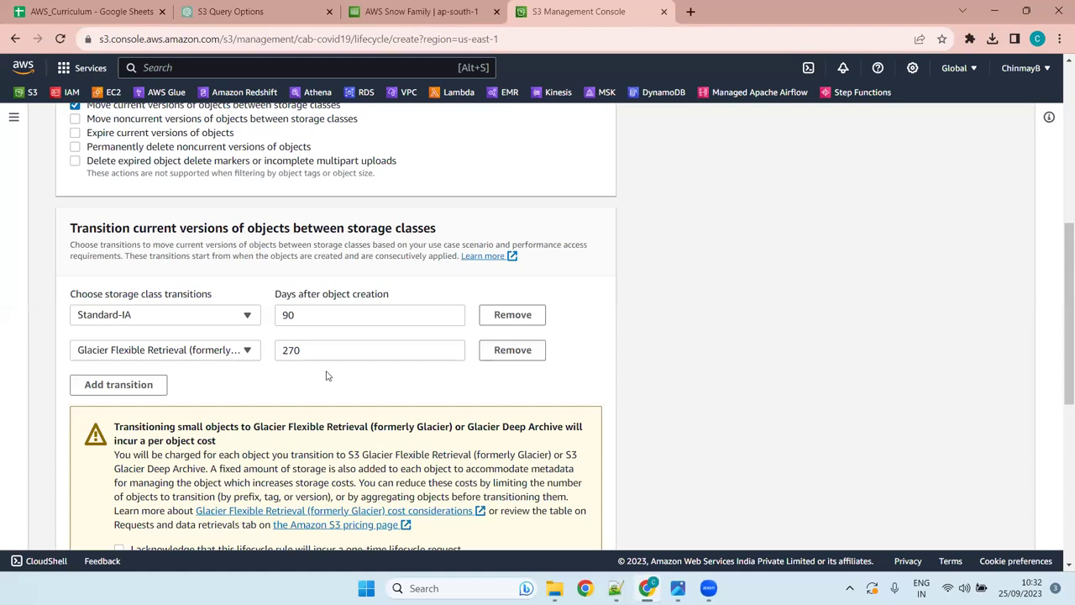
- Try a third transition to Glacier Deep Archive, look through its storage class options and remove it
click(141, 385)
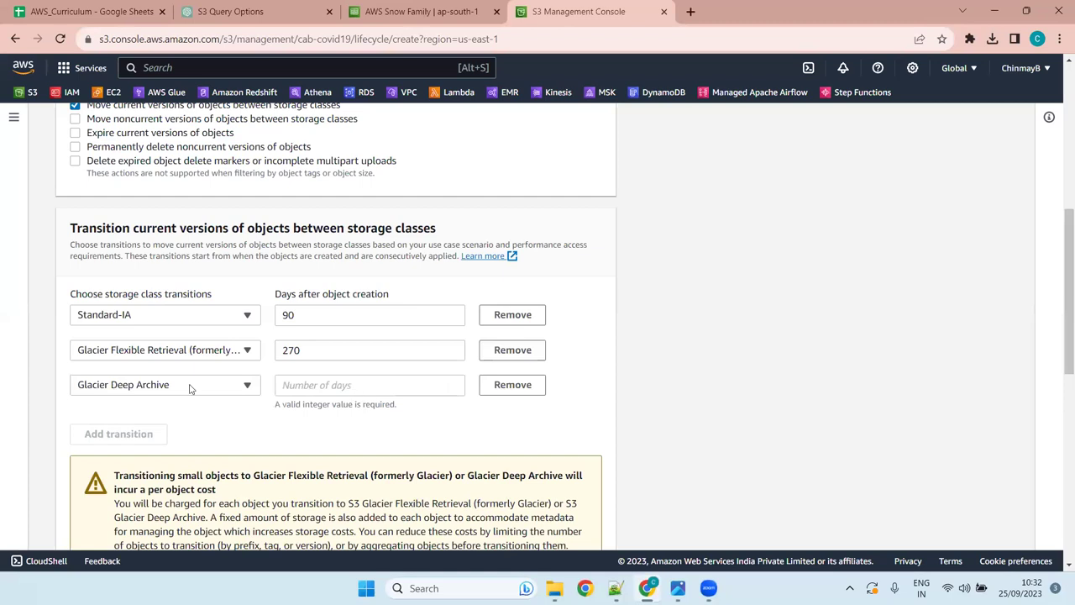
click(226, 384)
scroll(199, 320, down, 10)
scroll(200, 320, up, 15)
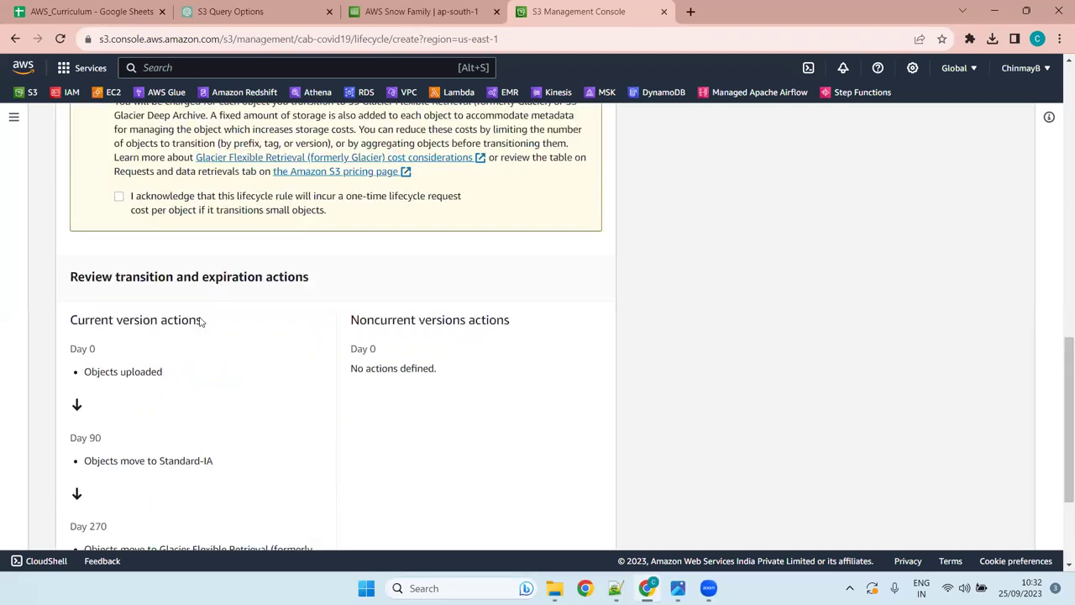
scroll(200, 323, down, 3)
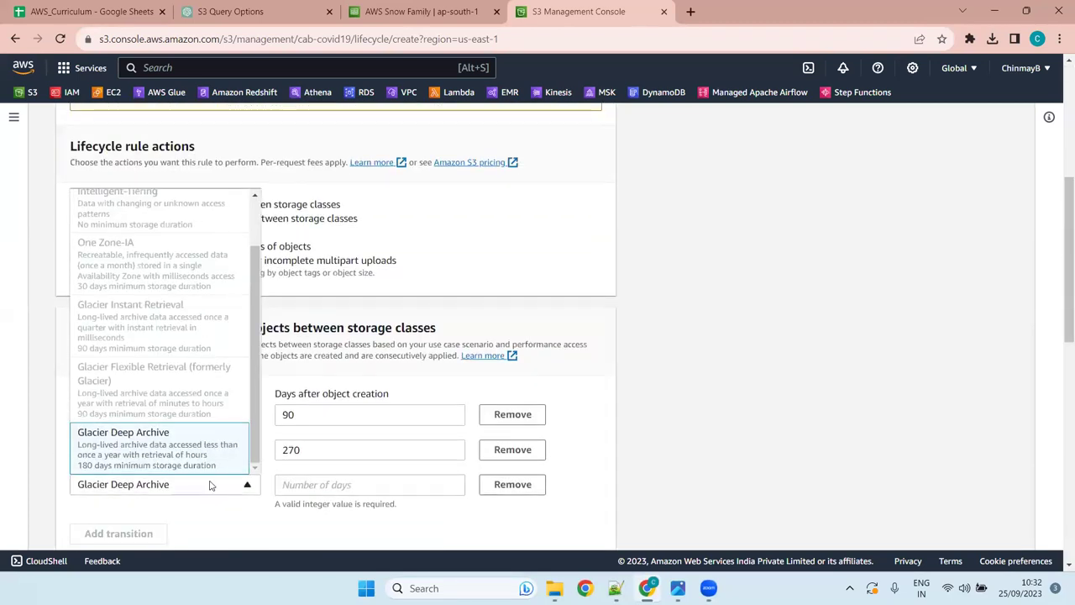
triple_click(498, 263)
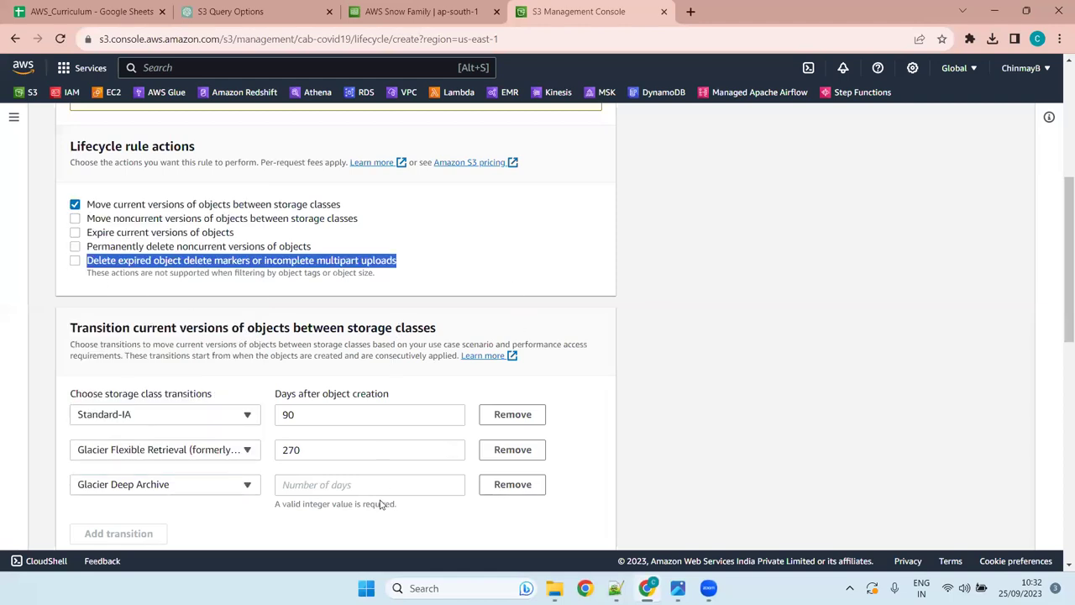
scroll(223, 441, down, 4)
scroll(223, 358, up, 4)
scroll(192, 413, down, 4)
click(493, 137)
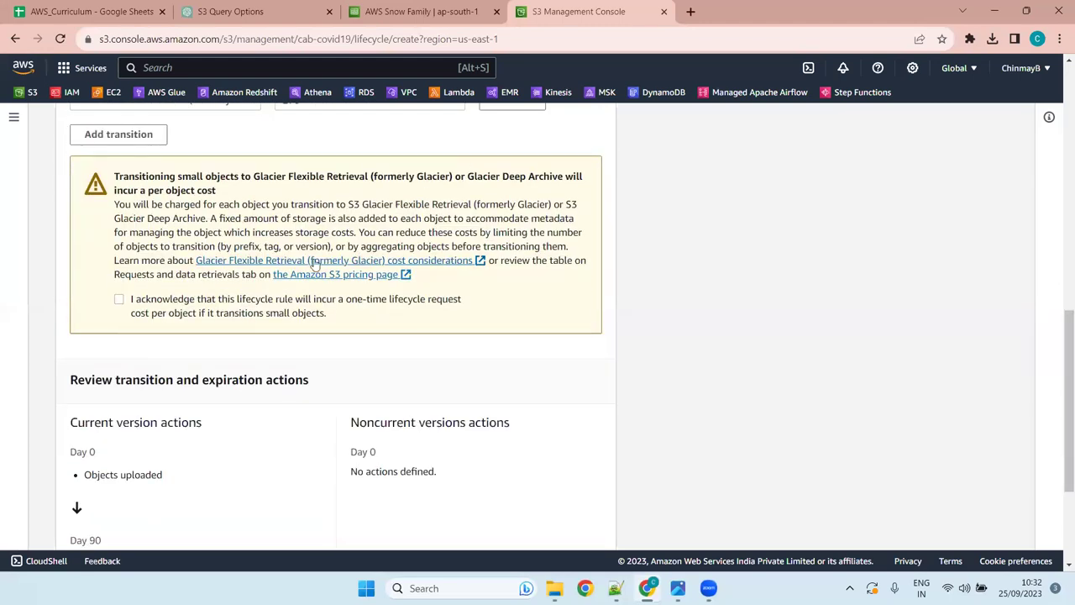
- Enable the lifecycle rule action that expires current versions of objects
scroll(82, 504, up, 4)
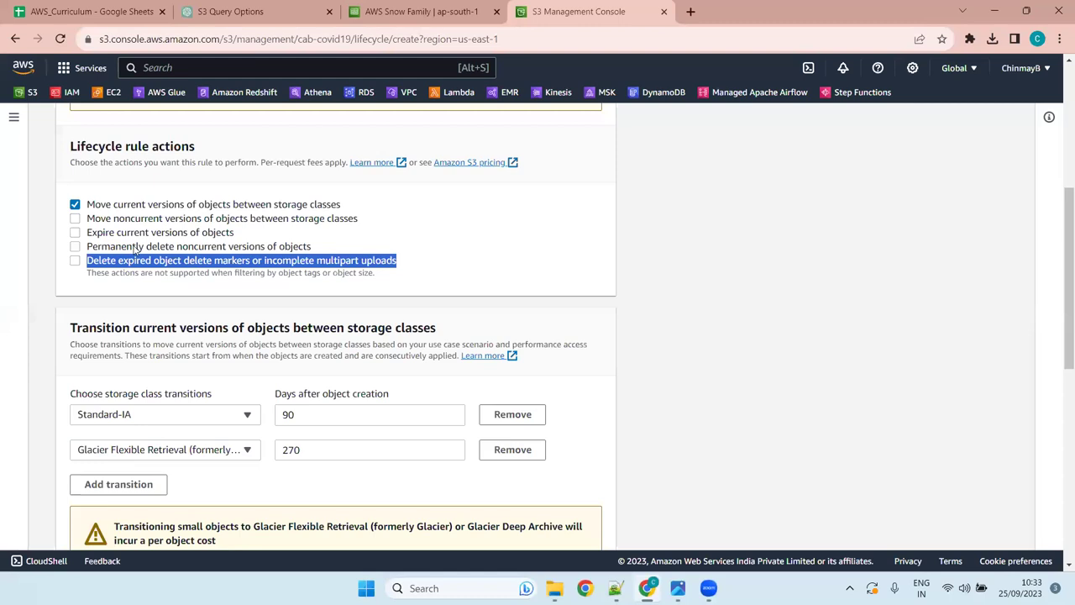
click(75, 233)
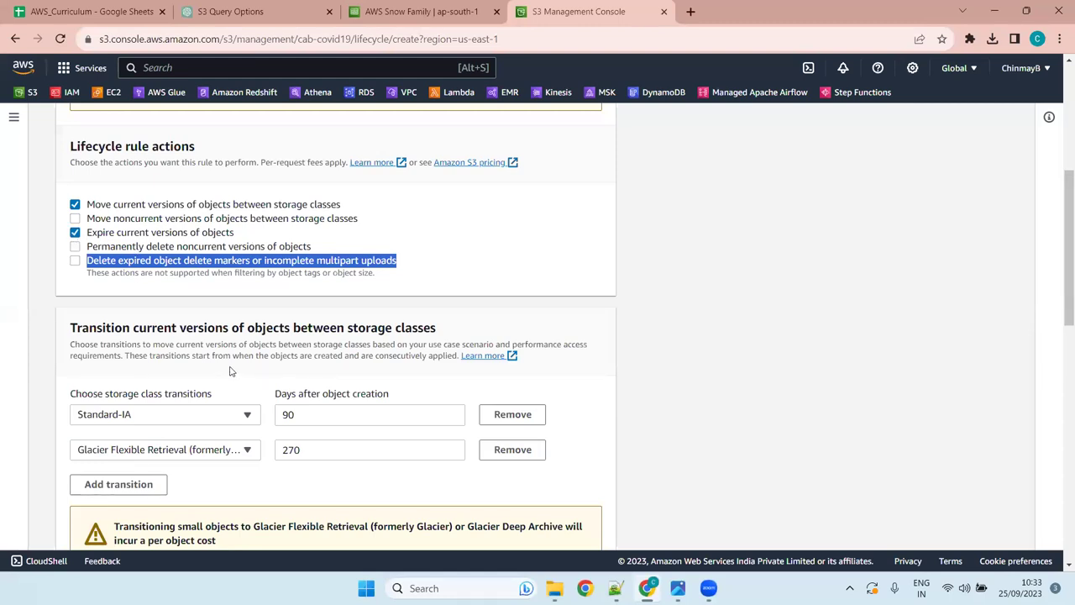
scroll(188, 345, down, 4)
scroll(139, 487, up, 4)
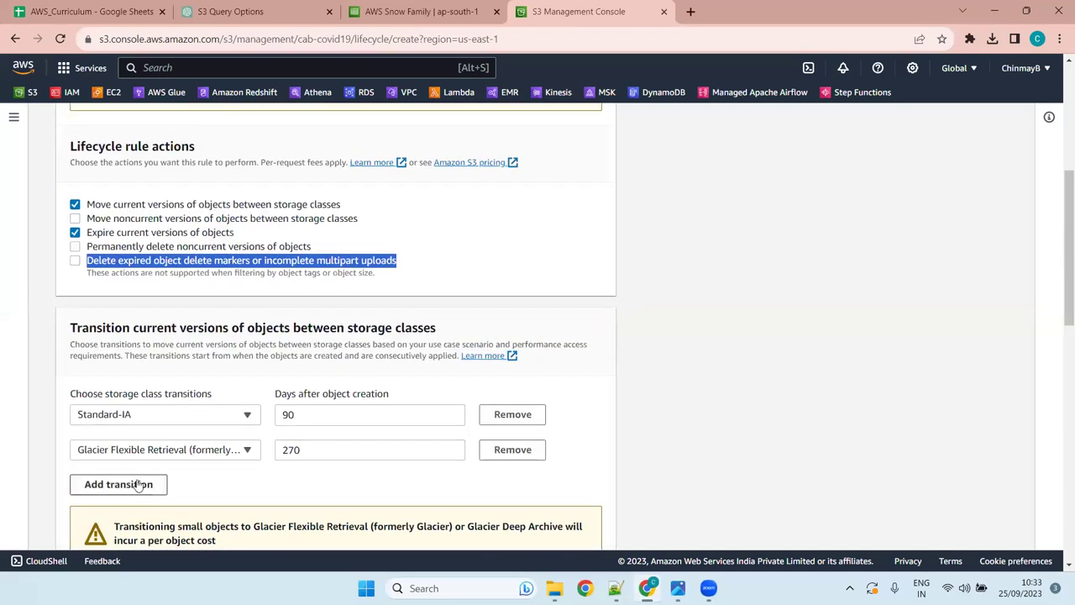
click(139, 484)
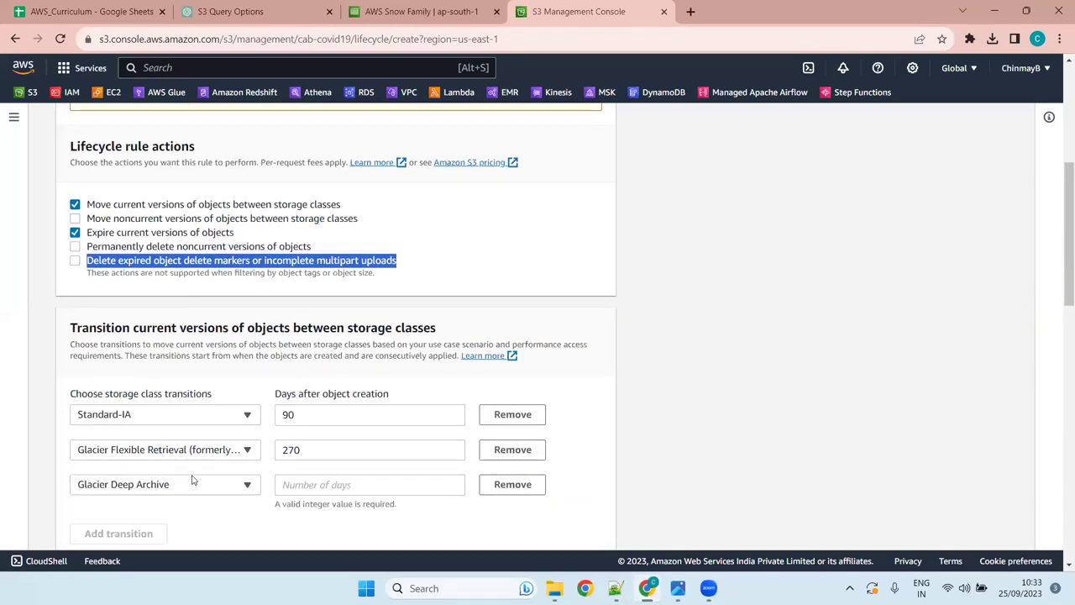
click(162, 491)
scroll(207, 382, down, 3)
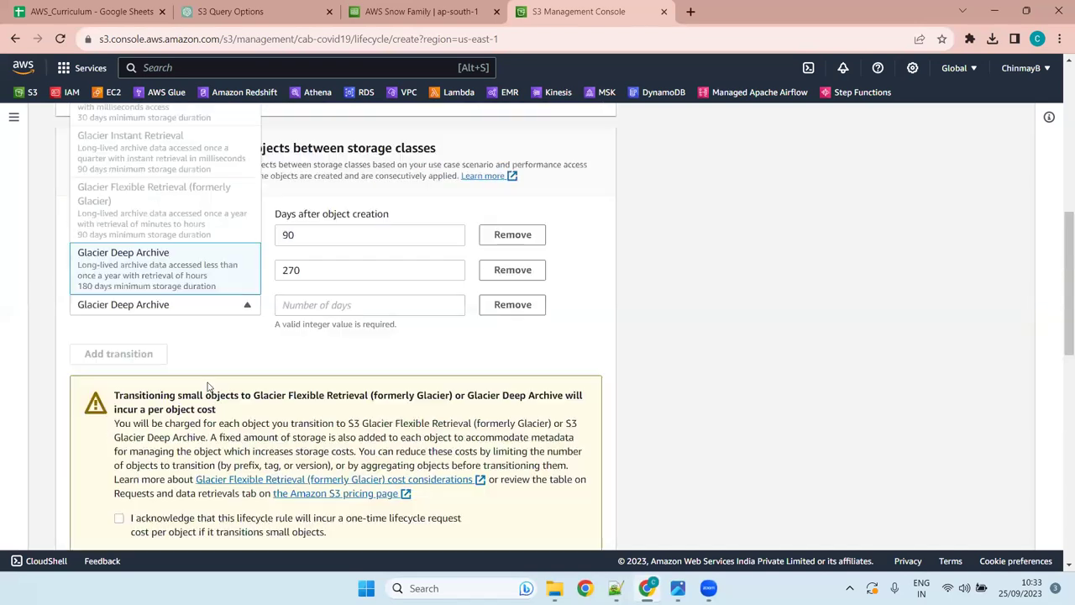
click(513, 268)
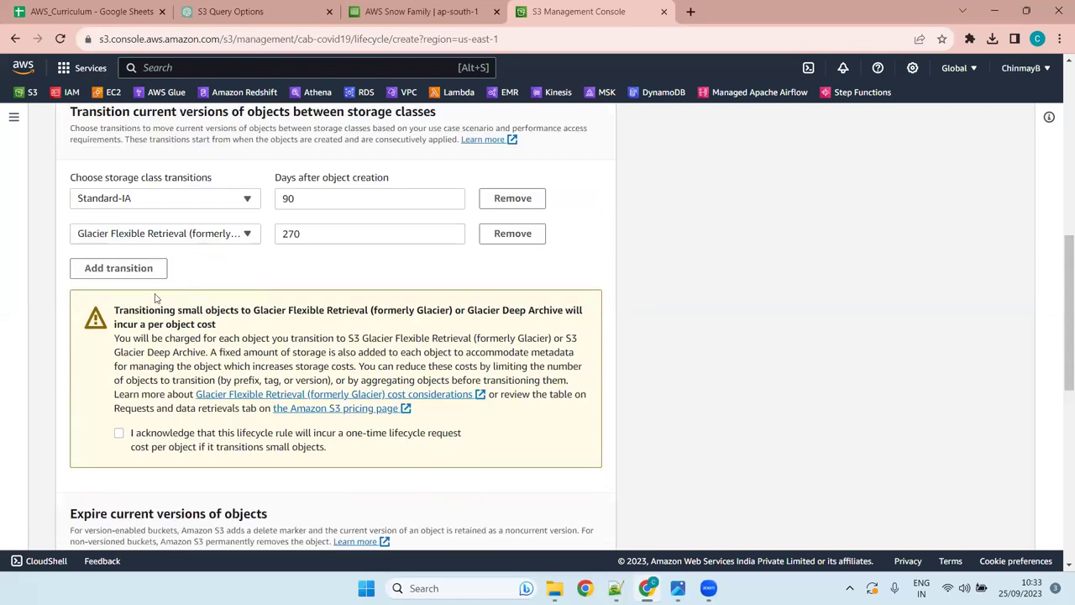
- Disable the expiration of current object versions and review the transition and expiration timeline of the rule
scroll(147, 309, up, 5)
click(75, 366)
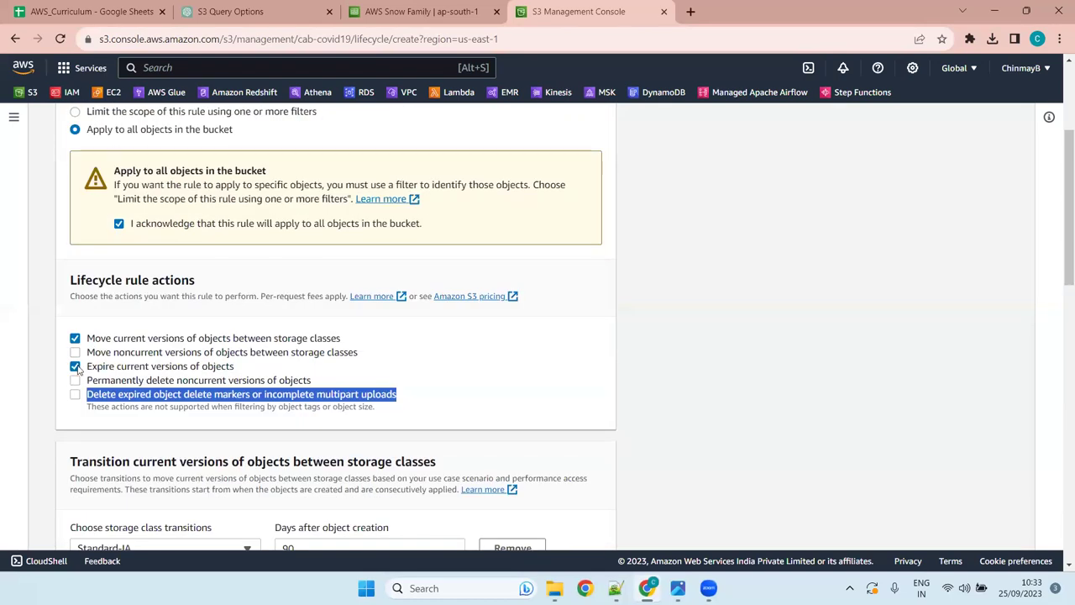
click(75, 366)
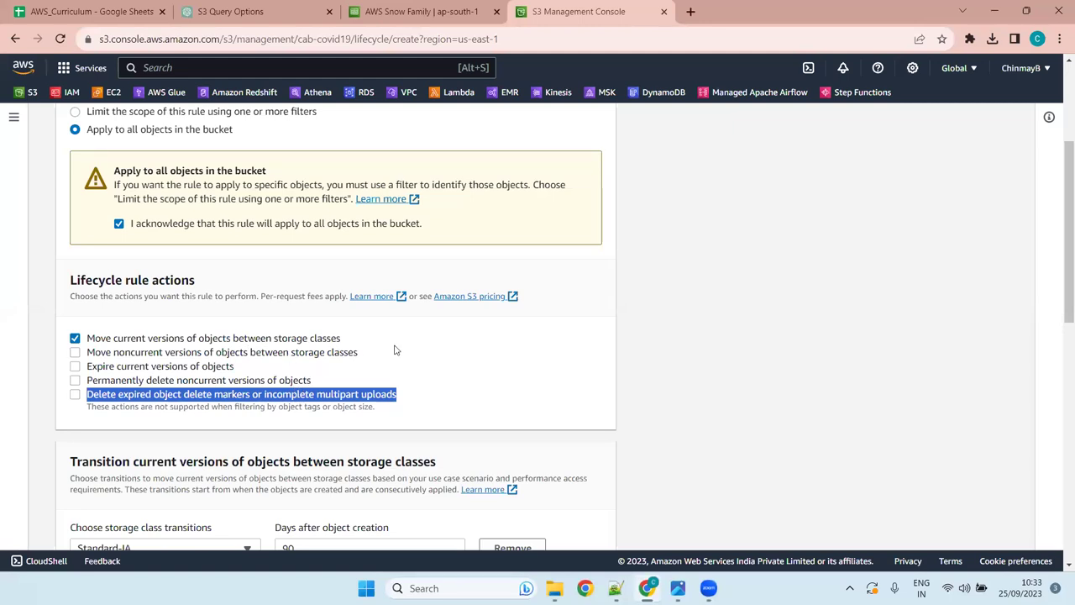
scroll(396, 350, down, 5)
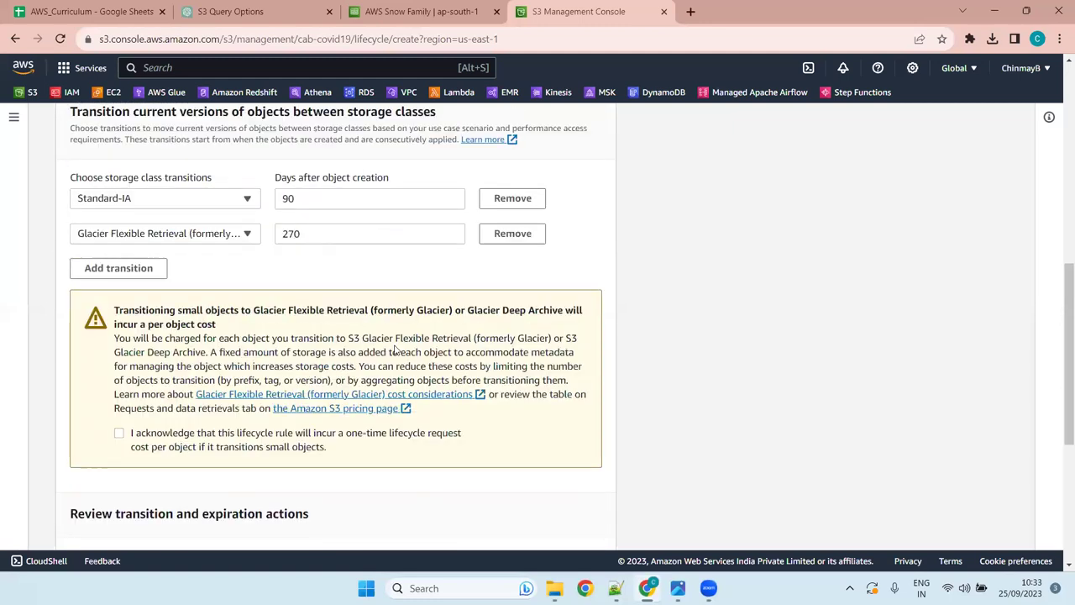
scroll(396, 349, down, 4)
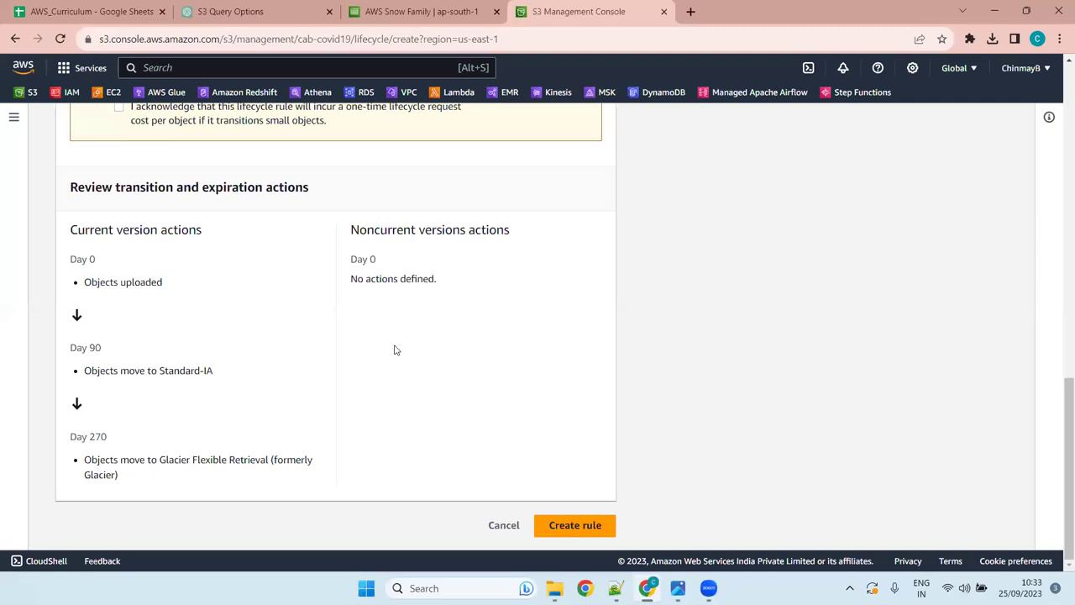
scroll(395, 350, up, 5)
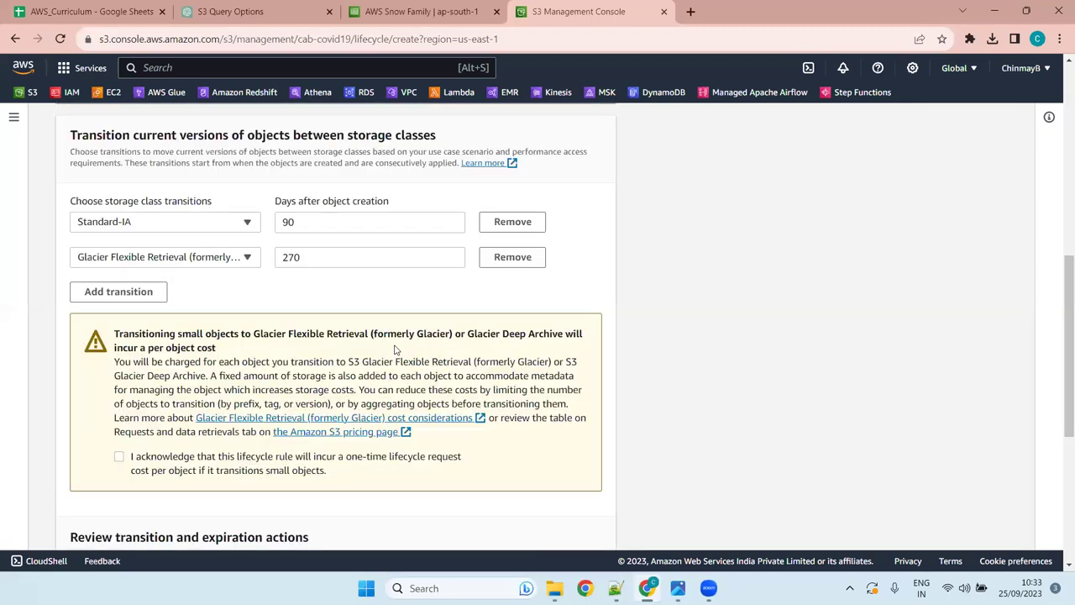
- Try the action that permanently deletes noncurrent versions of objects, review its settings and timeline, and disable it again
scroll(395, 350, up, 5)
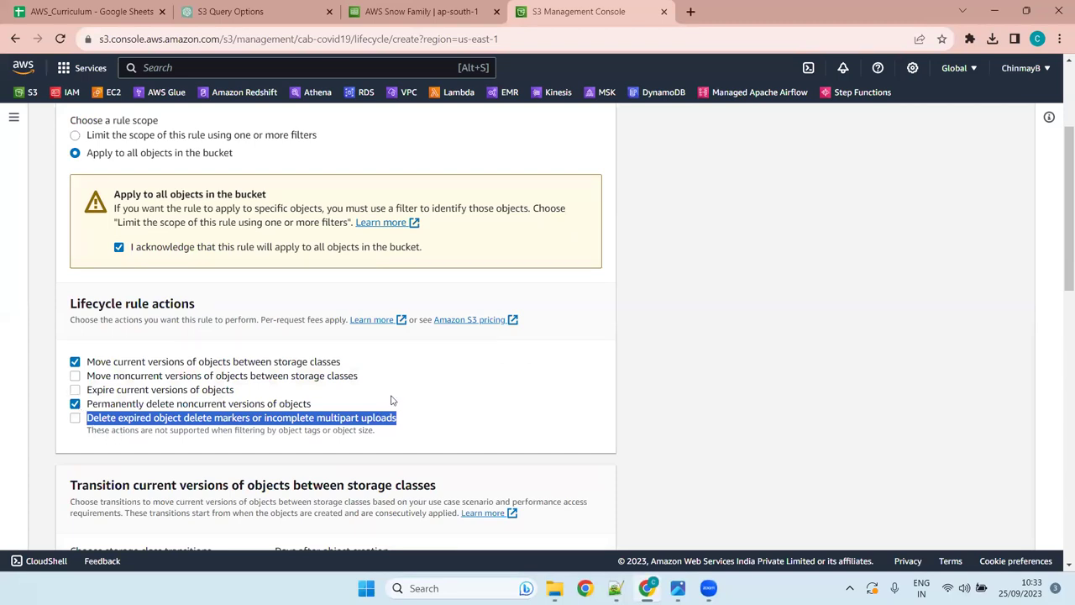
scroll(391, 401, down, 10)
scroll(392, 400, up, 2)
scroll(391, 401, down, 2)
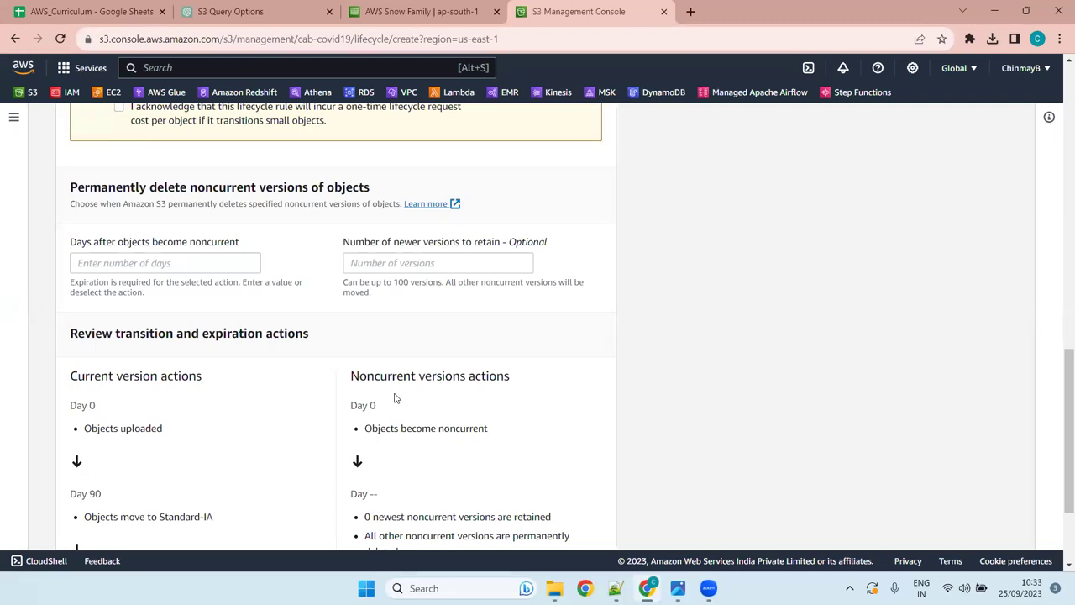
scroll(396, 398, down, 2)
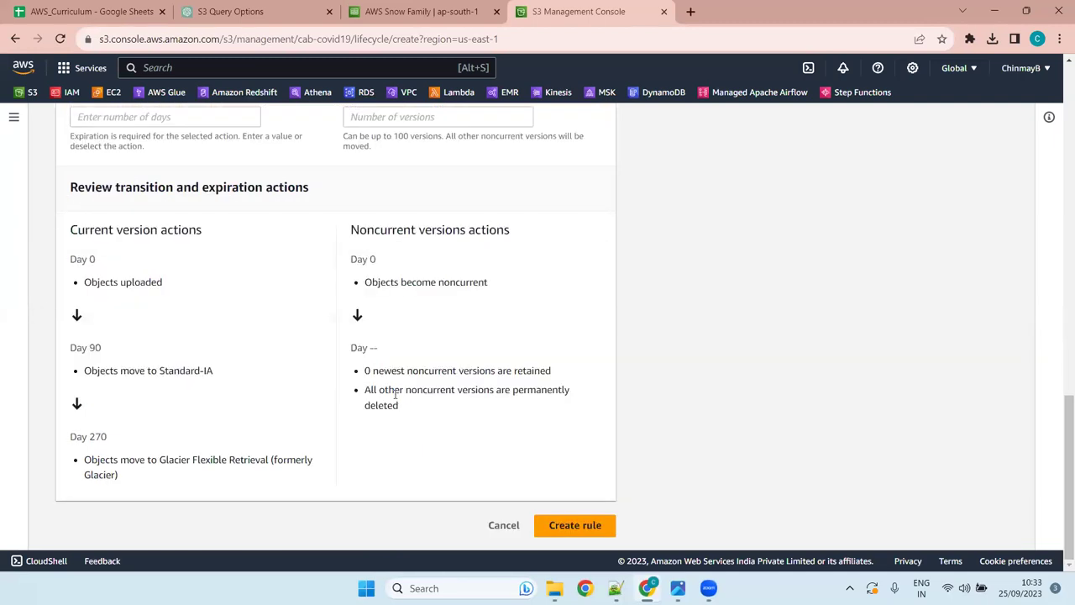
scroll(396, 398, up, 8)
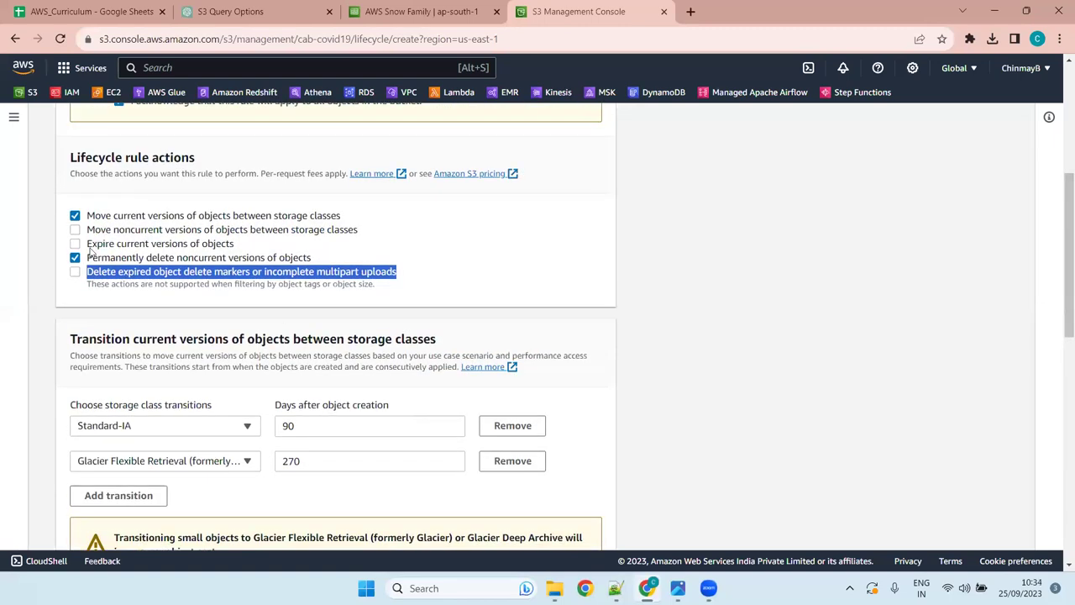
click(75, 257)
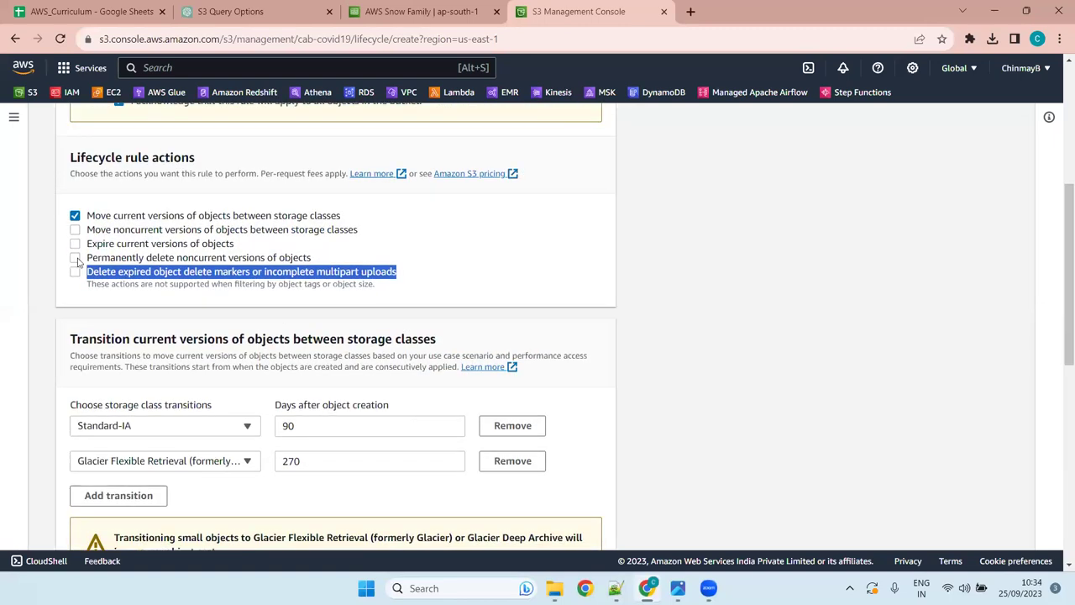
click(535, 265)
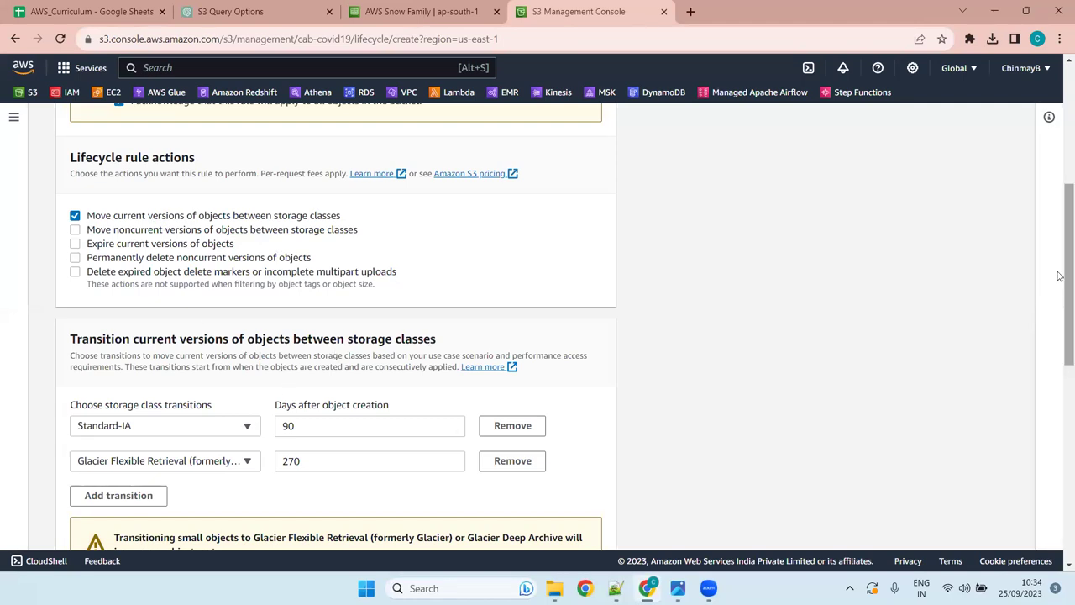
drag(1059, 275, 1059, 288)
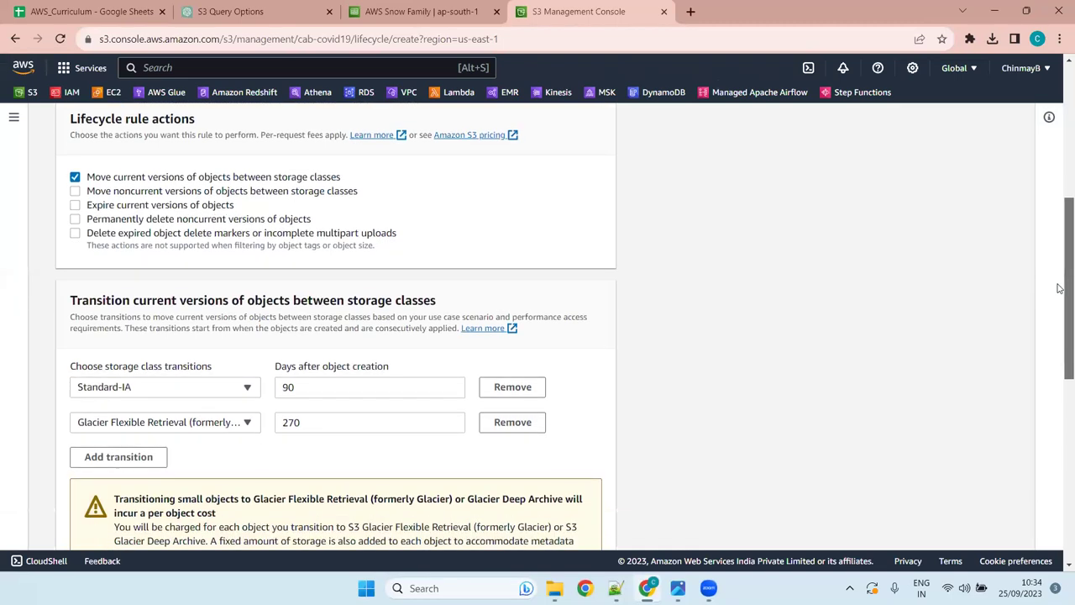
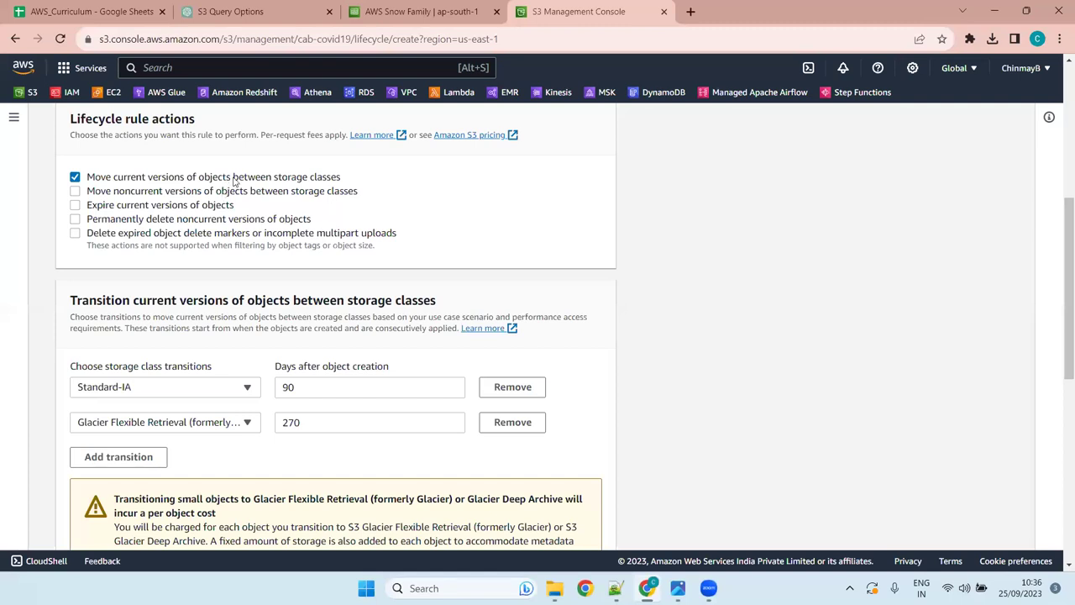
- Switch the lifecycle rule action from moving current versions between storage classes to expiring current versions, and review the expiration settings
click(74, 177)
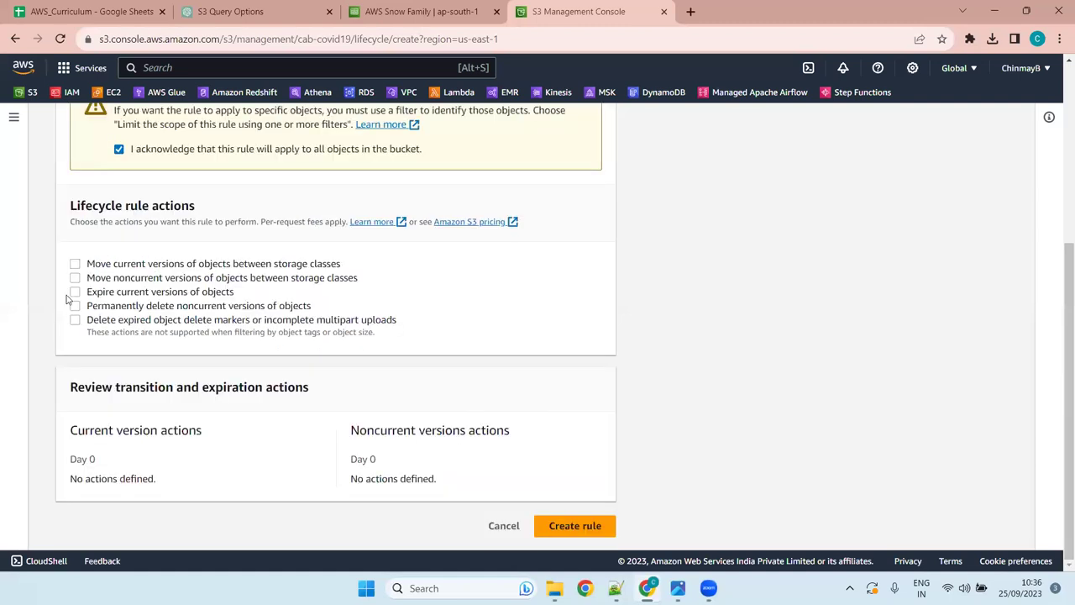
click(76, 292)
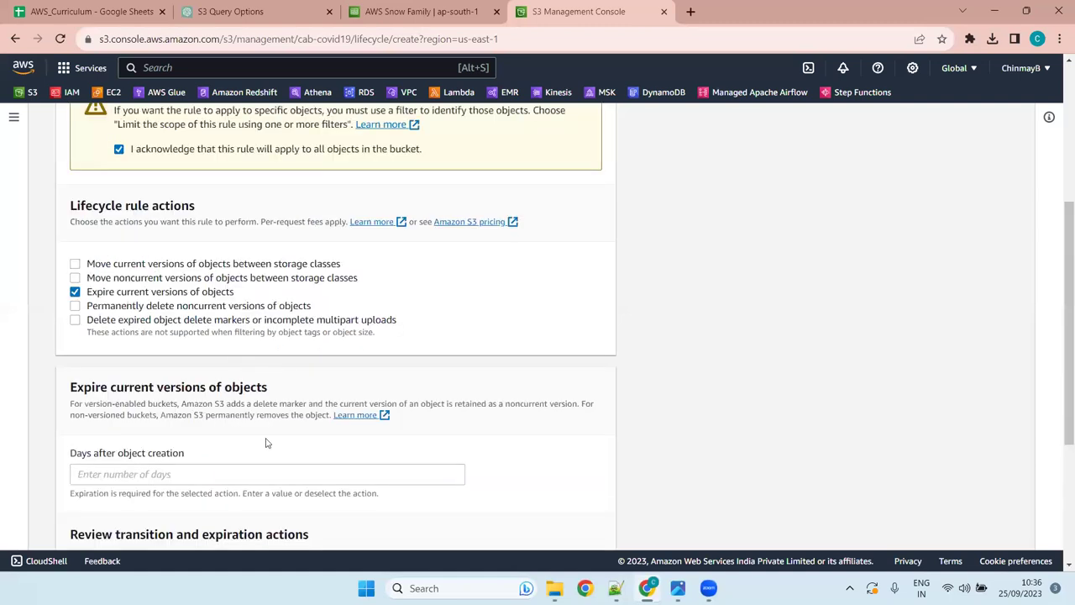
scroll(266, 442, down, 3)
scroll(266, 443, down, 1)
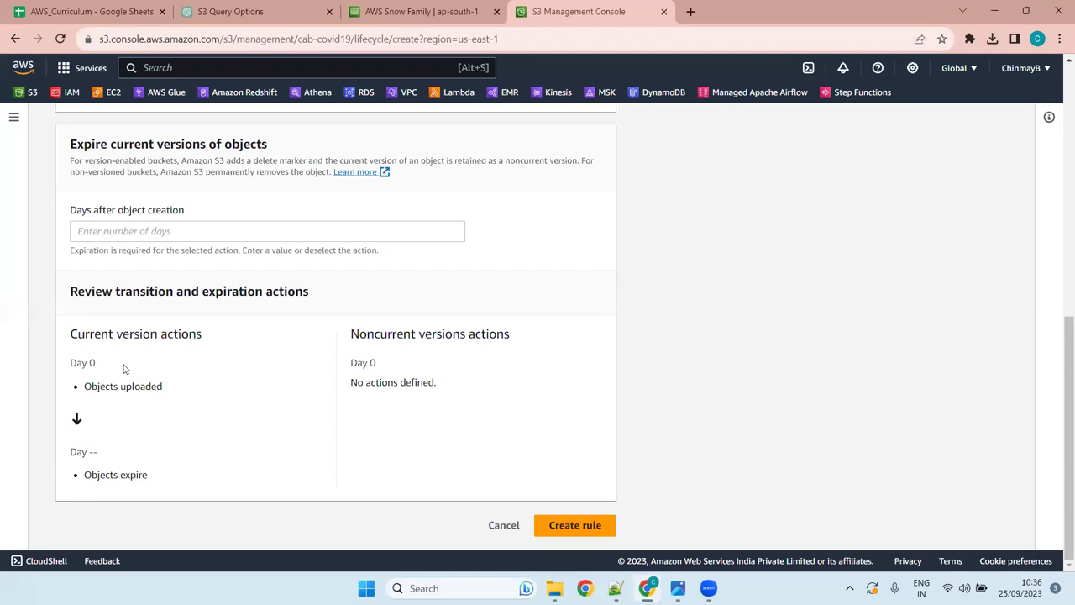
click(122, 225)
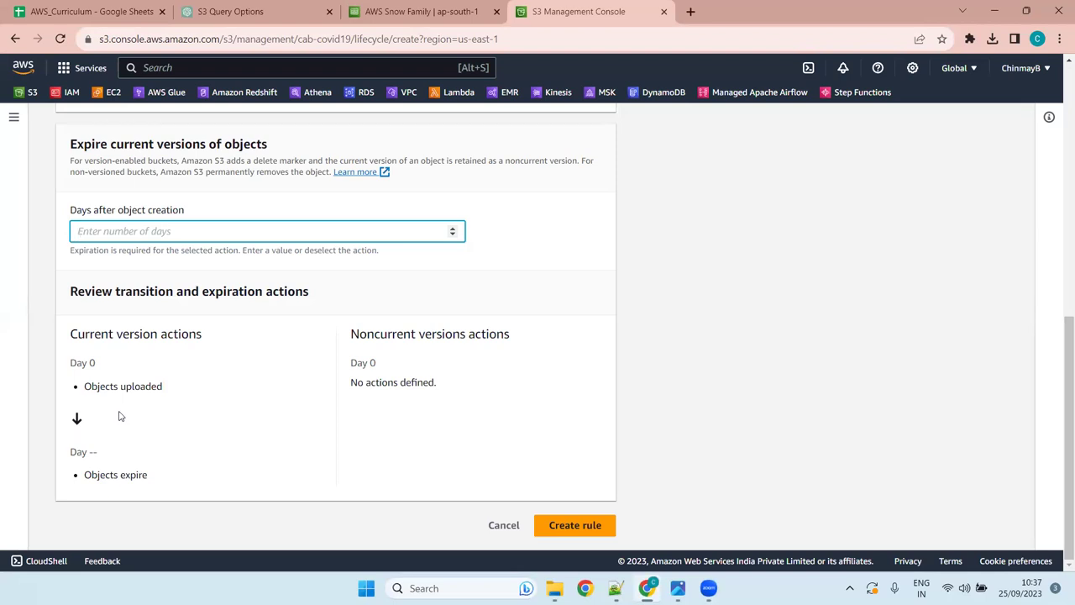
scroll(233, 395, up, 4)
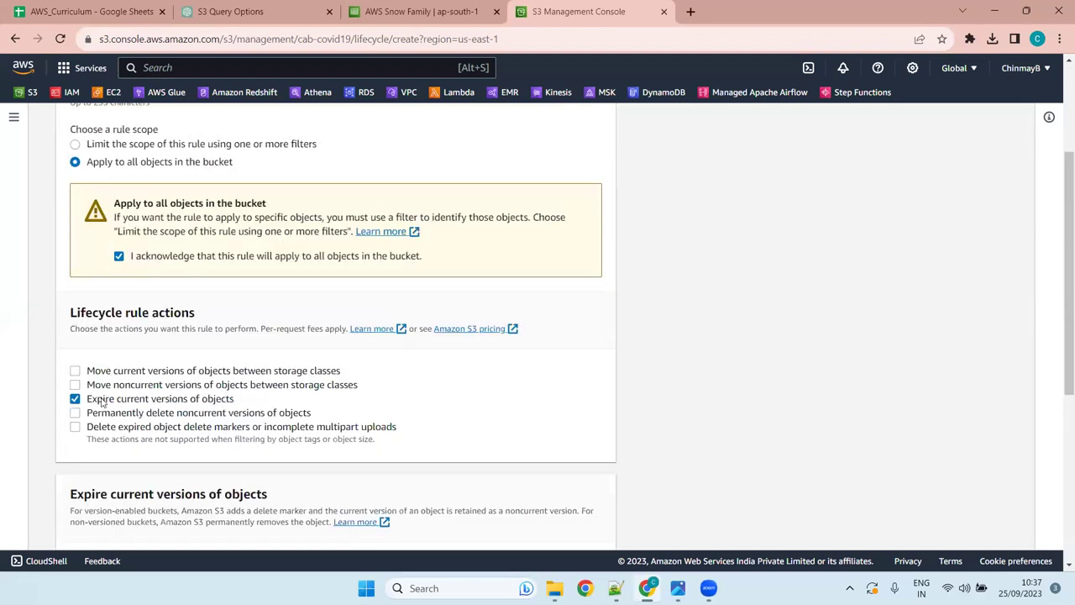
- Replace the expire action with permanently deleting noncurrent versions of objects, and look over its retention settings
click(75, 398)
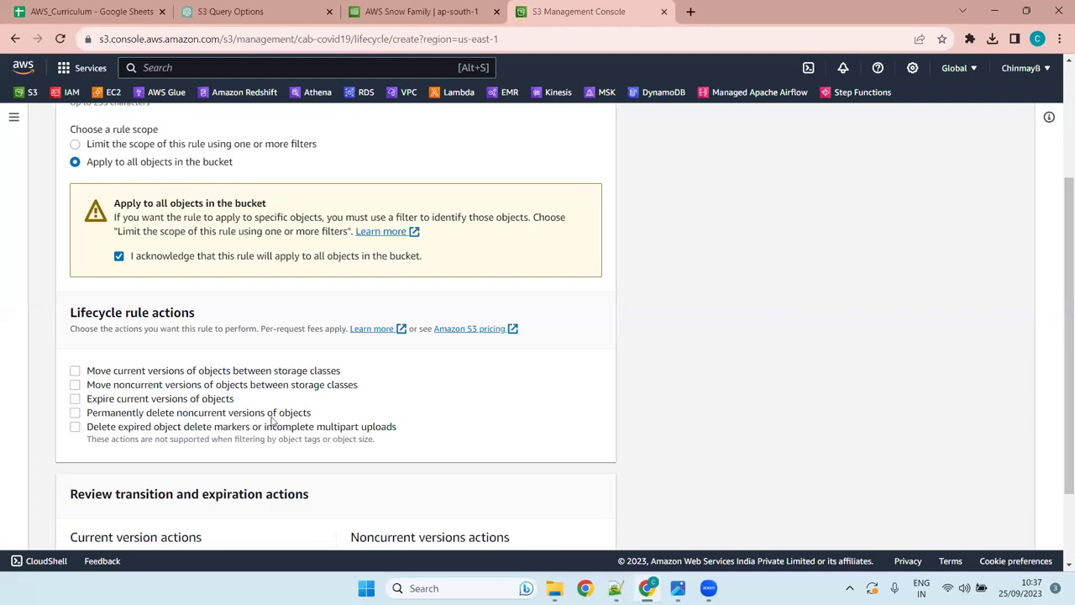
click(75, 413)
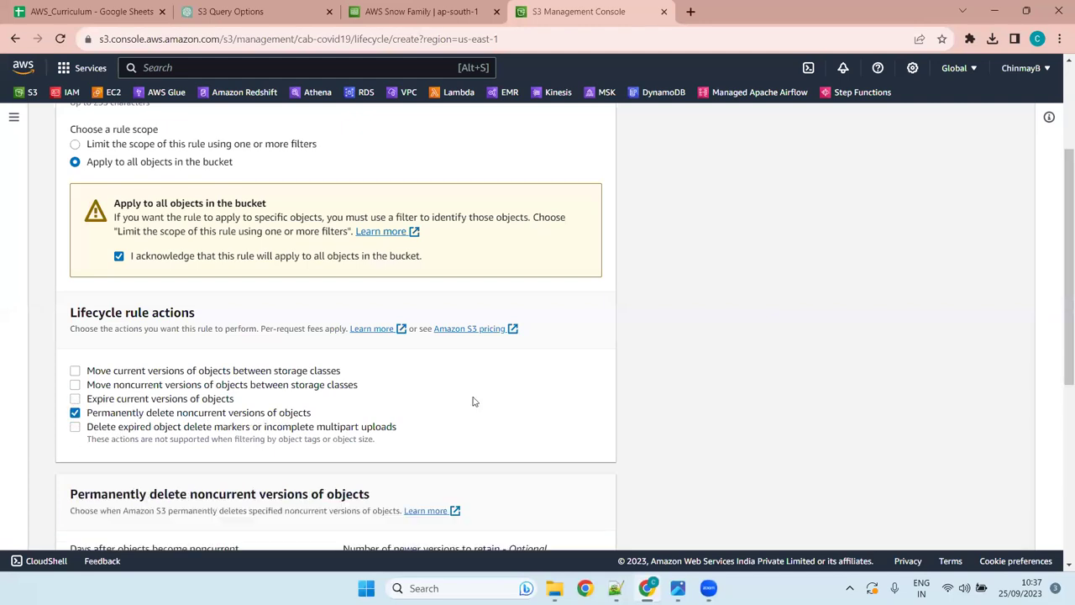
scroll(473, 401, down, 4)
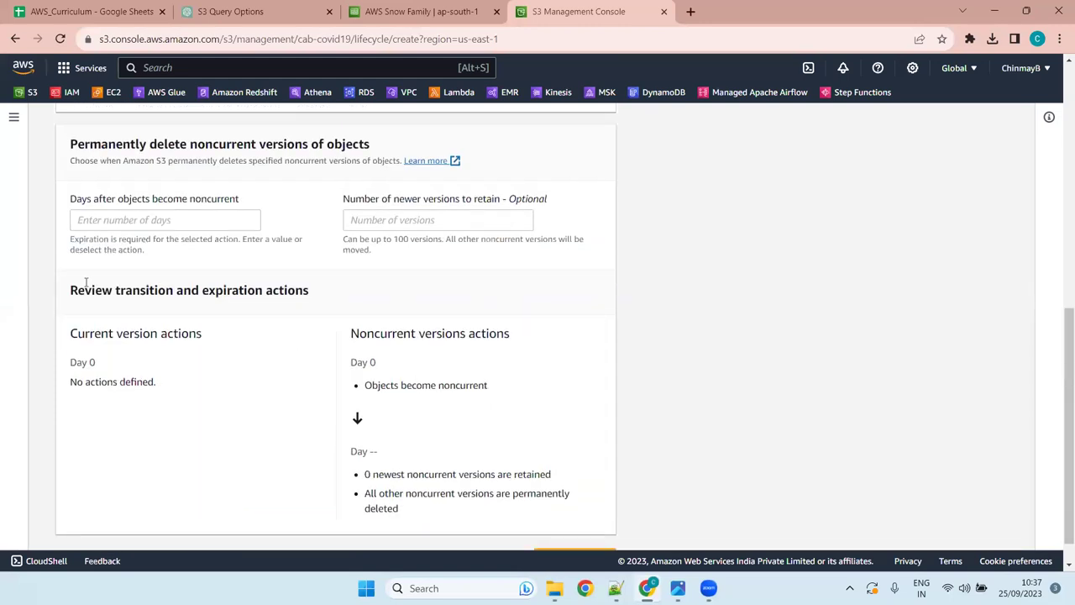
click(148, 143)
shift+click(380, 147)
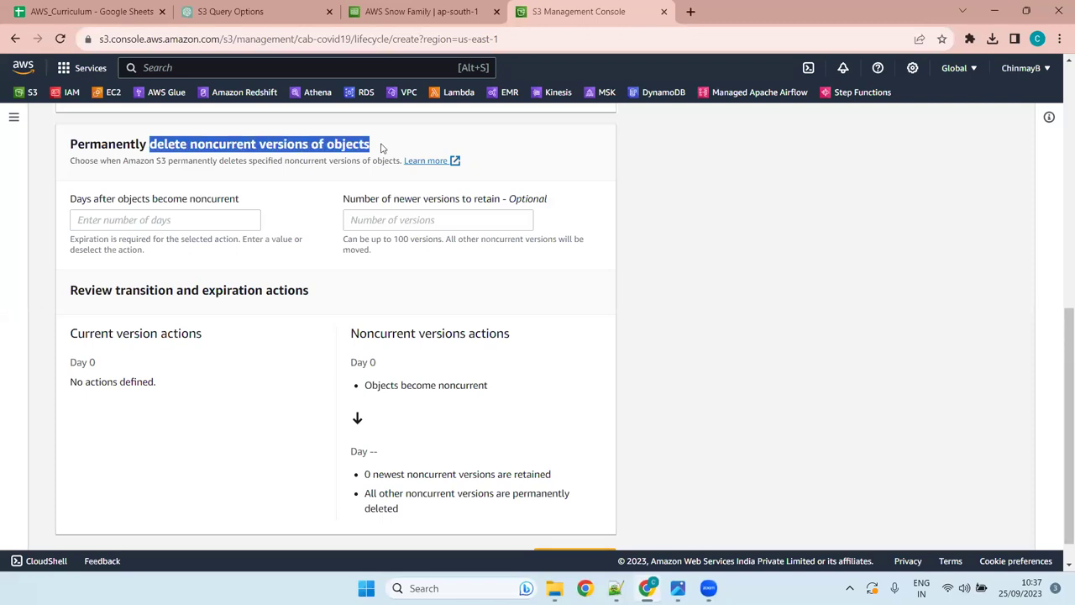
click(175, 160)
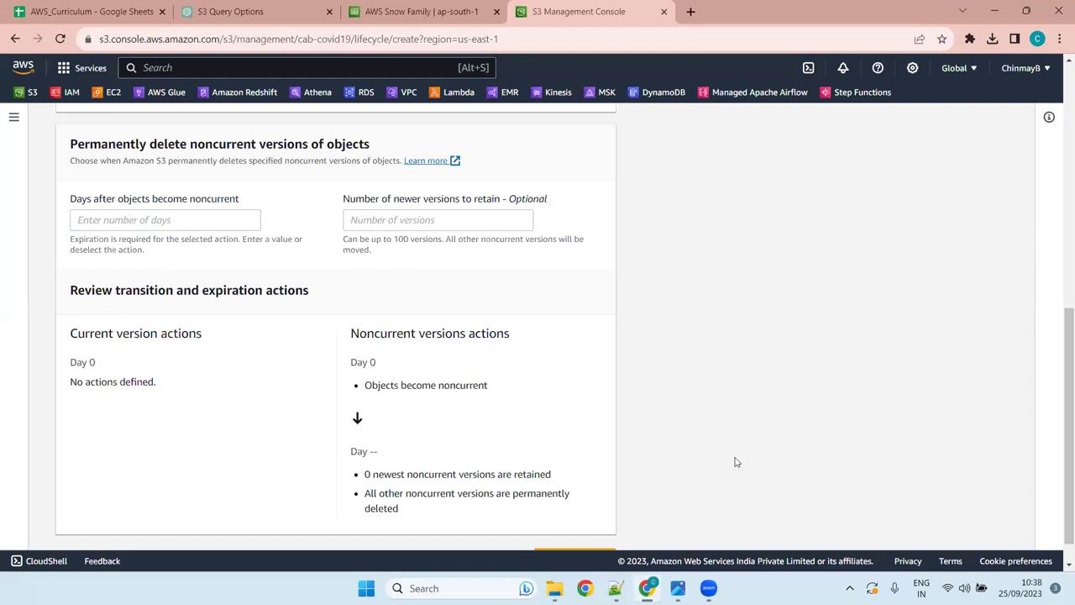
- Disable the action that permanently deletes noncurrent versions of objects, leaving its day count empty
click(117, 220)
click(104, 243)
scroll(394, 418, up, 15)
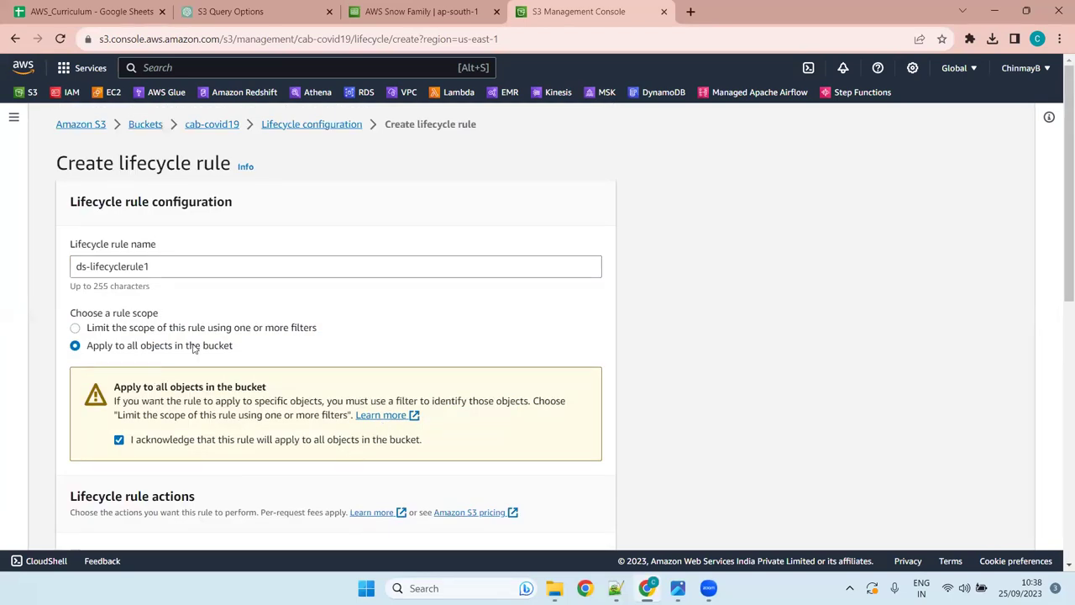
scroll(307, 350, down, 3)
scroll(299, 349, up, 3)
scroll(296, 349, down, 3)
click(75, 249)
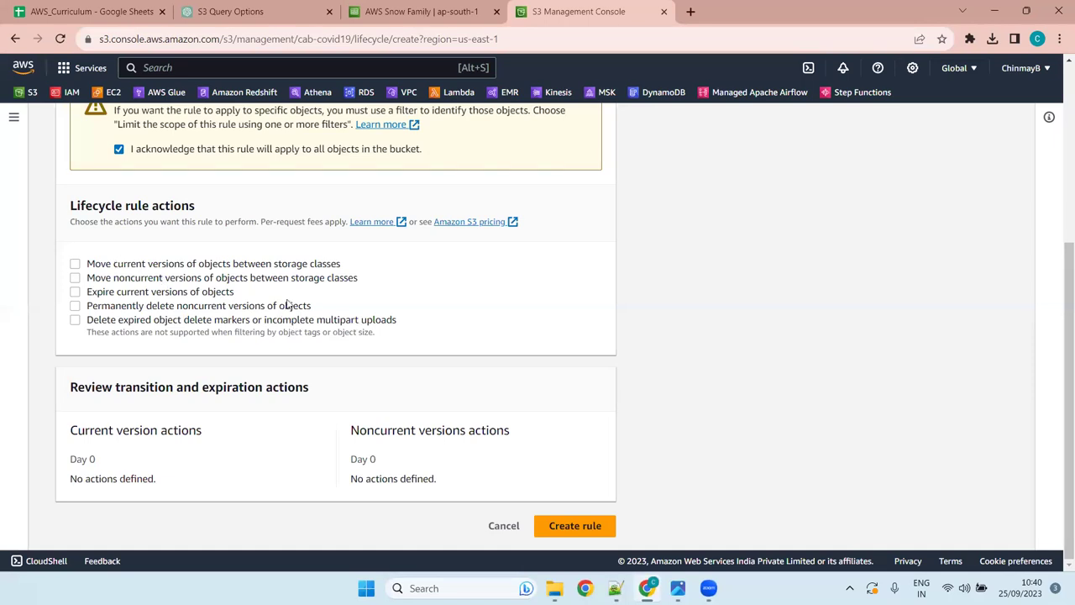
- Enable moving current versions between storage classes, with a Standard-IA transition 90 days after object creation
scroll(183, 269, up, 4)
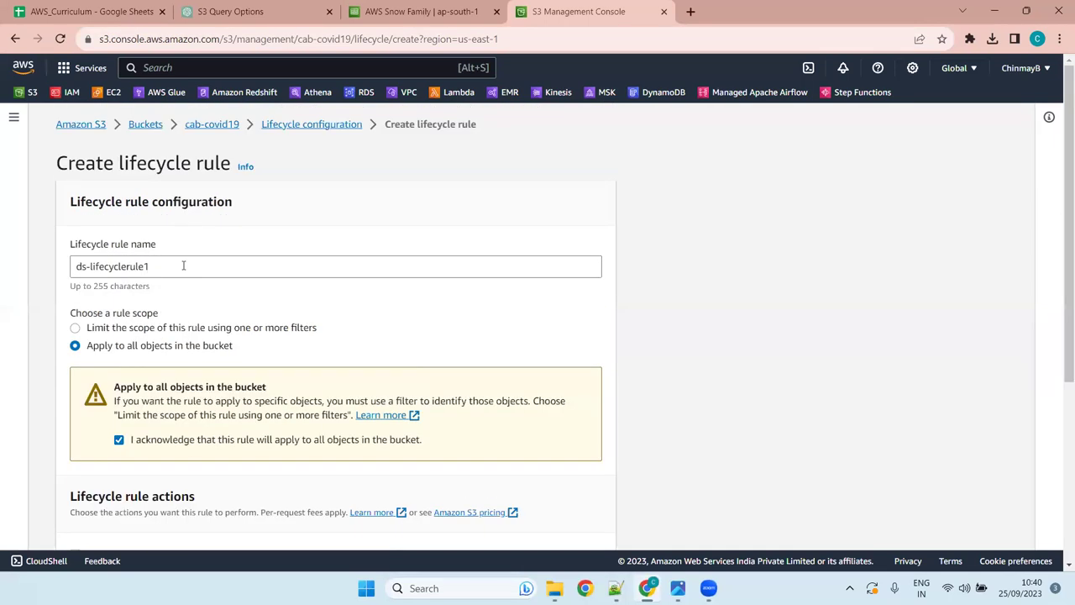
scroll(183, 266, down, 4)
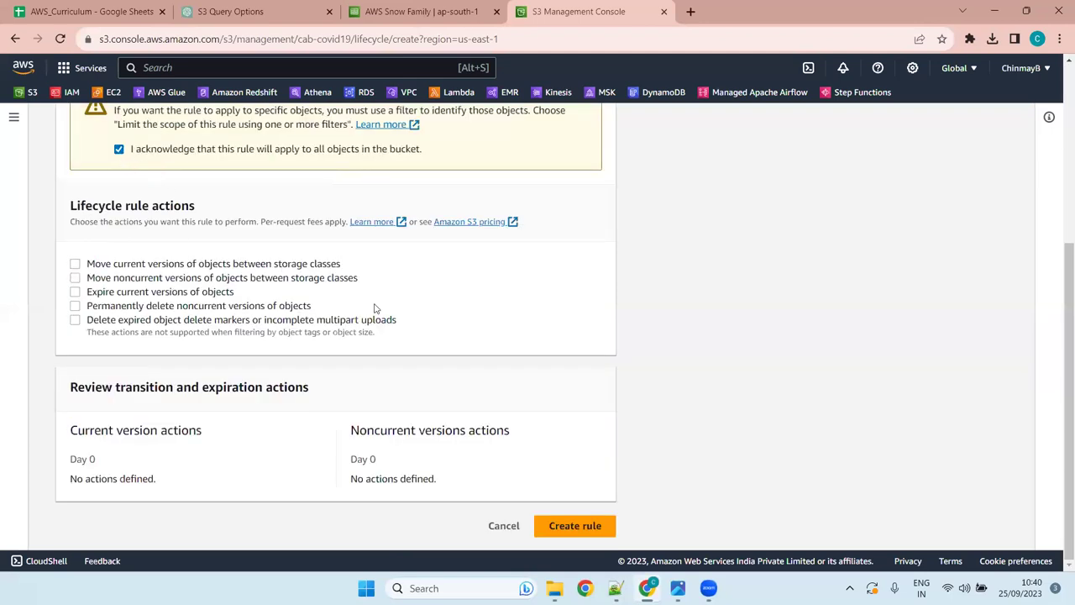
scroll(372, 307, up, 4)
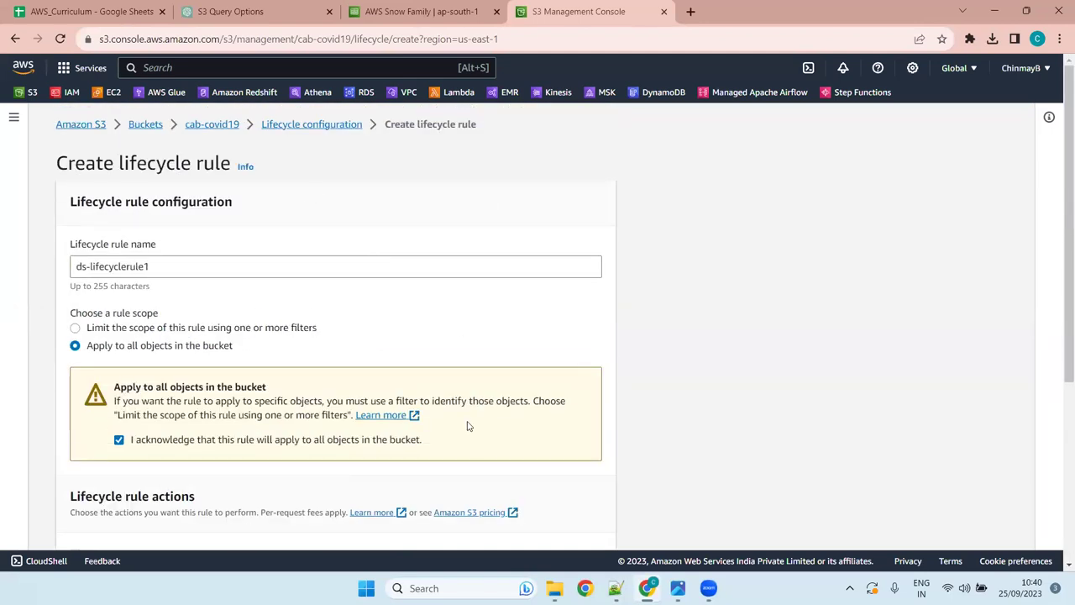
scroll(218, 408, down, 1)
scroll(212, 406, down, 3)
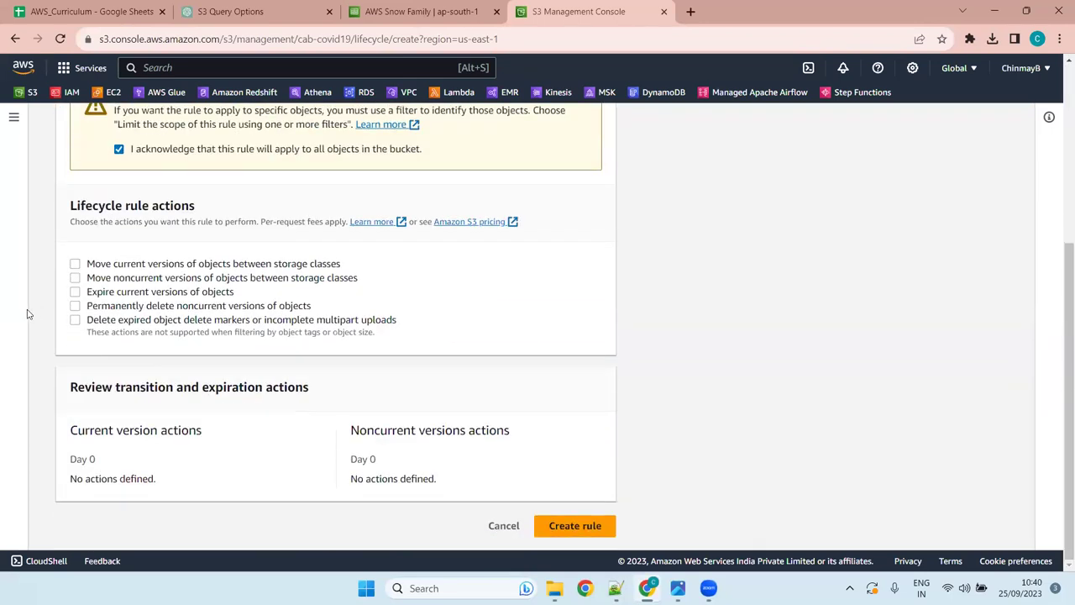
click(76, 265)
scroll(314, 387, down, 3)
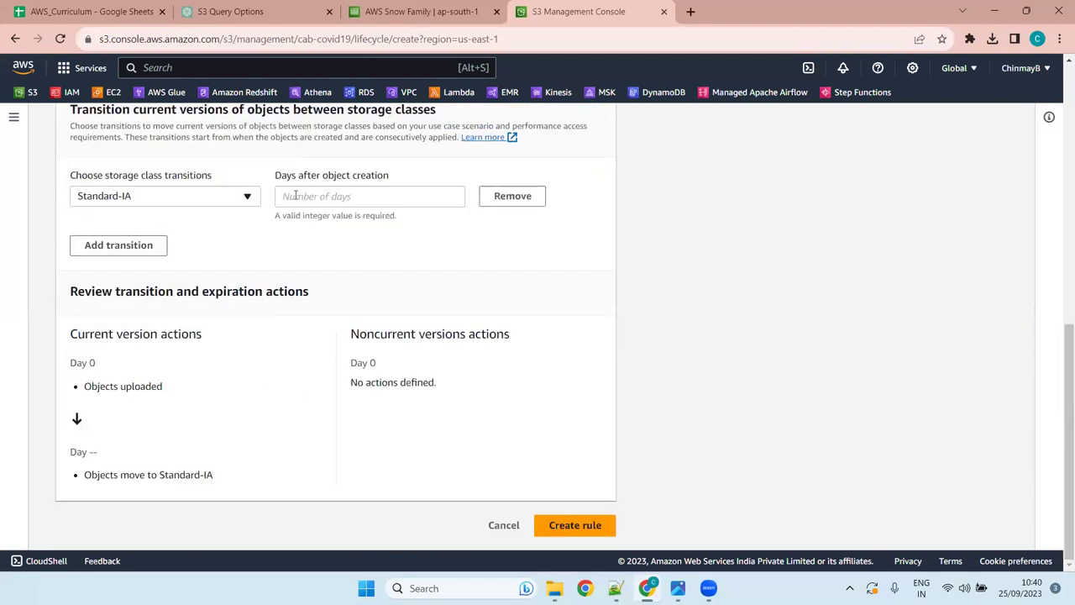
click(332, 195)
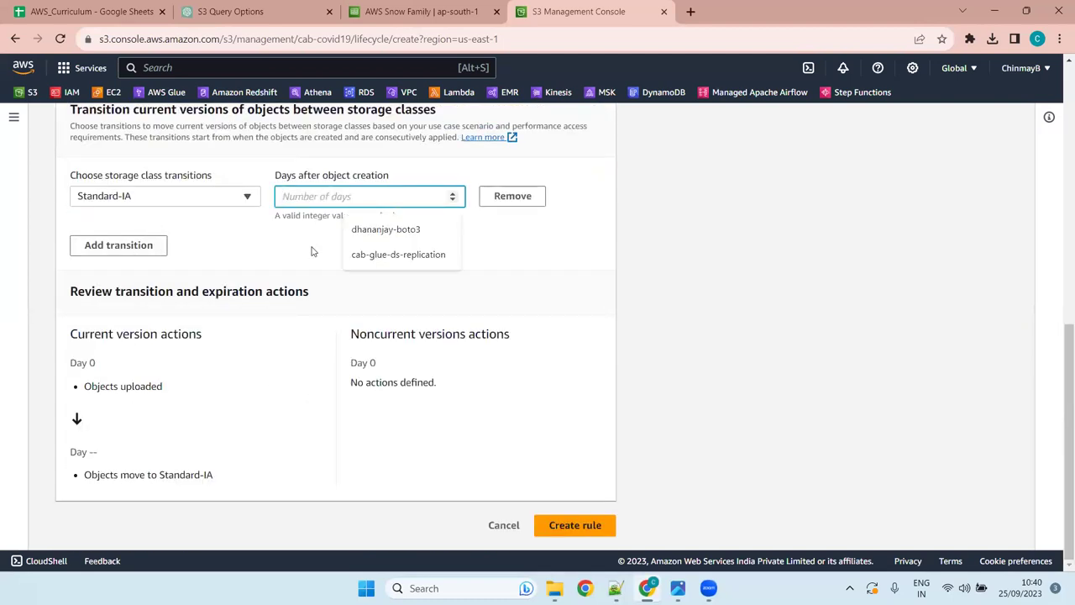
text(90)
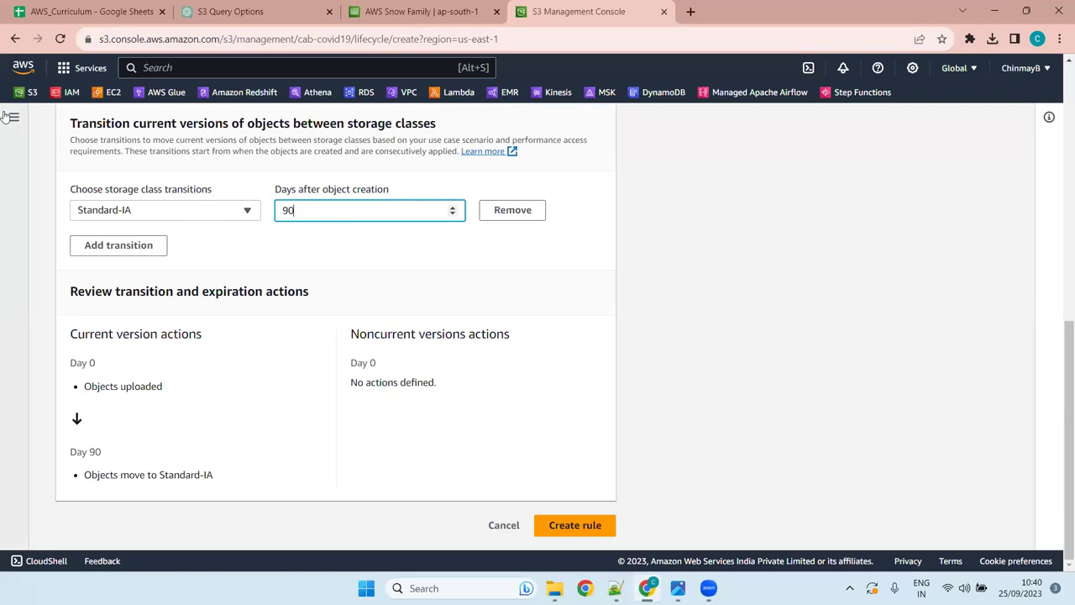
- Enable expiring current versions of objects and disable moving current versions between storage classes
scroll(206, 284, up, 1)
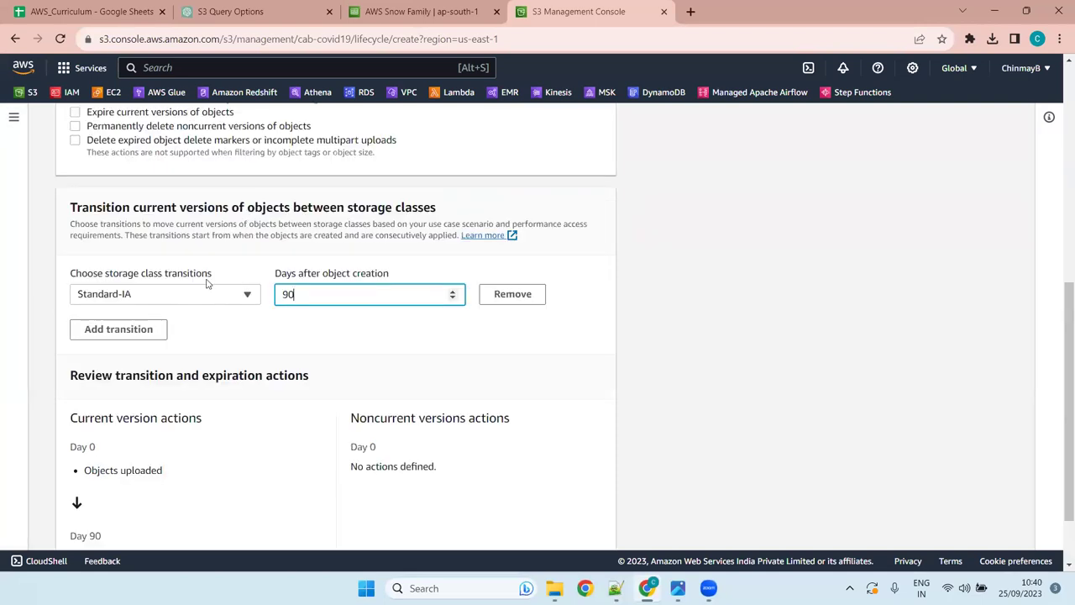
scroll(206, 284, up, 3)
click(75, 378)
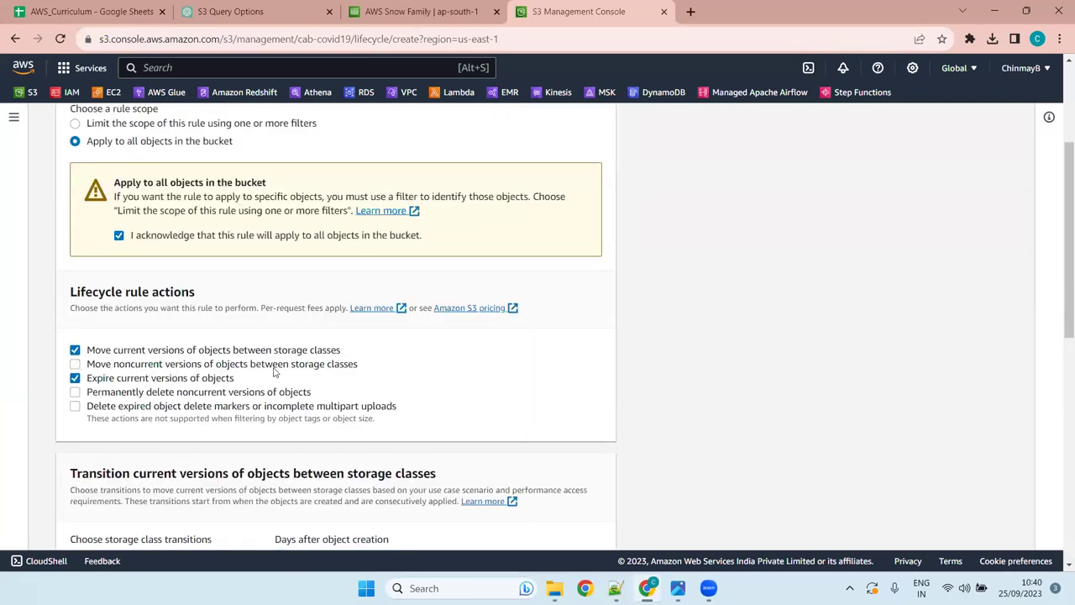
click(75, 350)
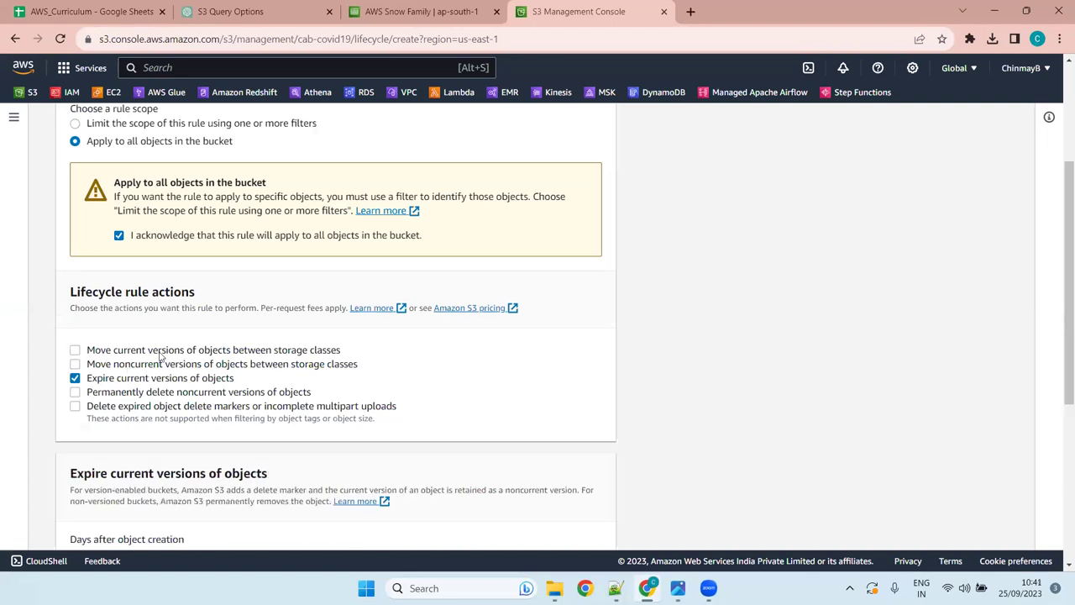
- Set current object versions to expire 1 day after object creation and review the rule's scope and actions
scroll(159, 356, down, 4)
click(157, 234)
text(1)
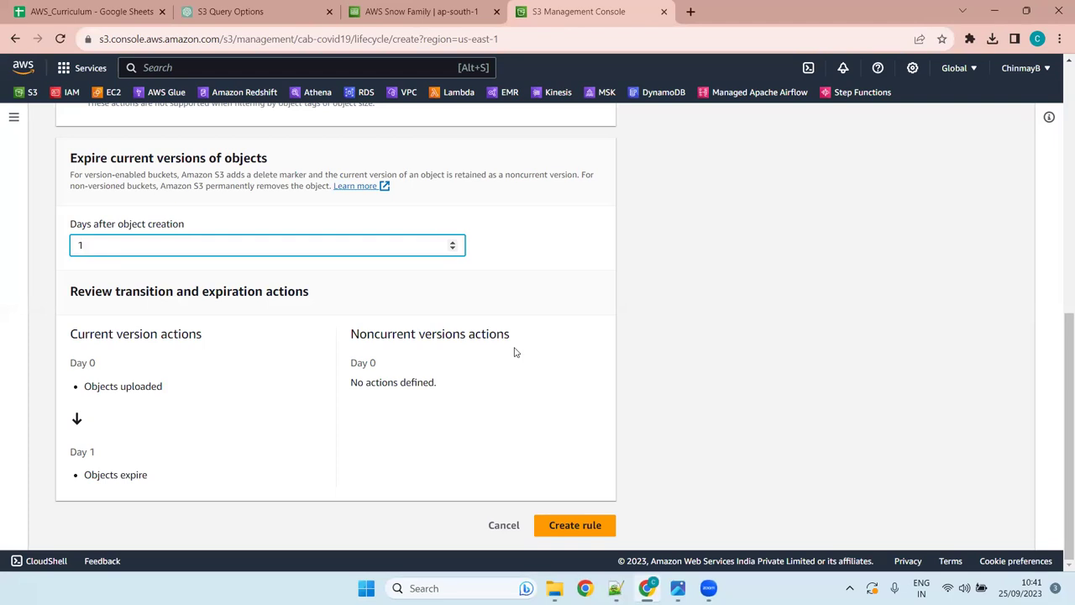
scroll(499, 338, up, 7)
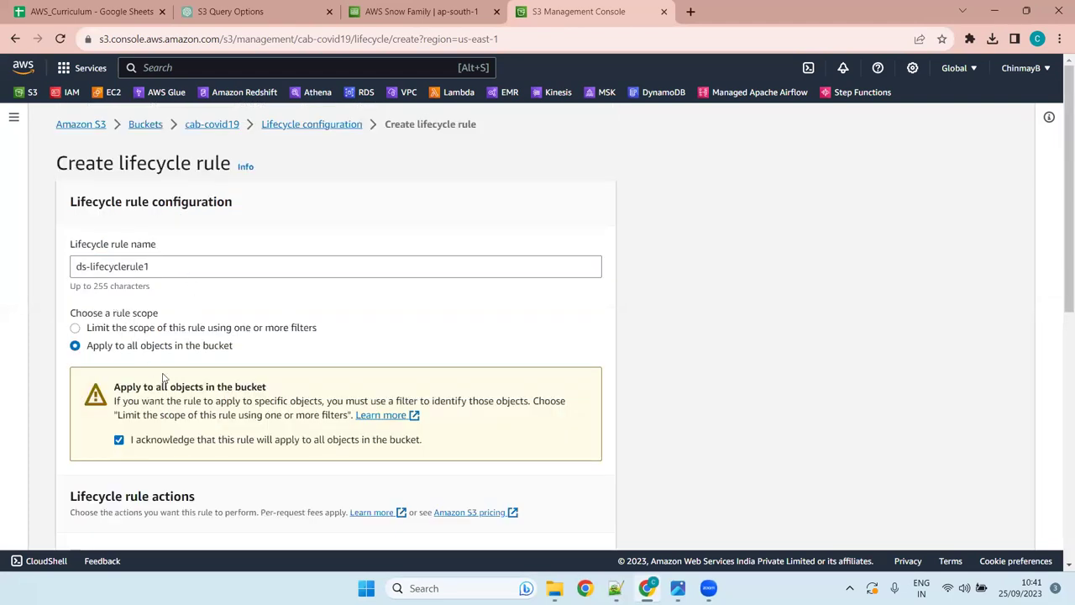
scroll(164, 378, down, 4)
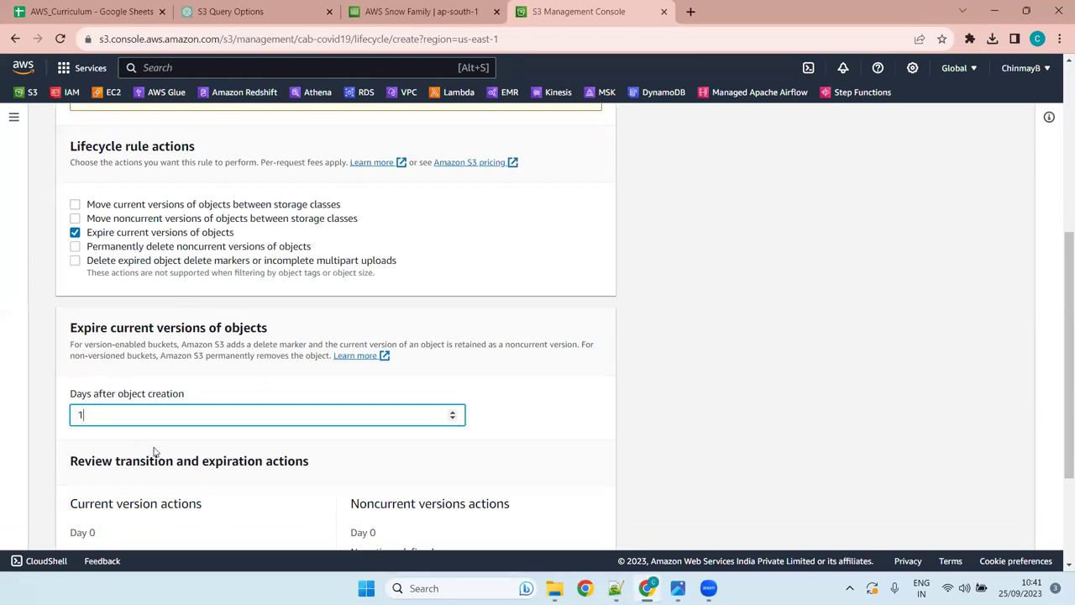
scroll(154, 450, down, 2)
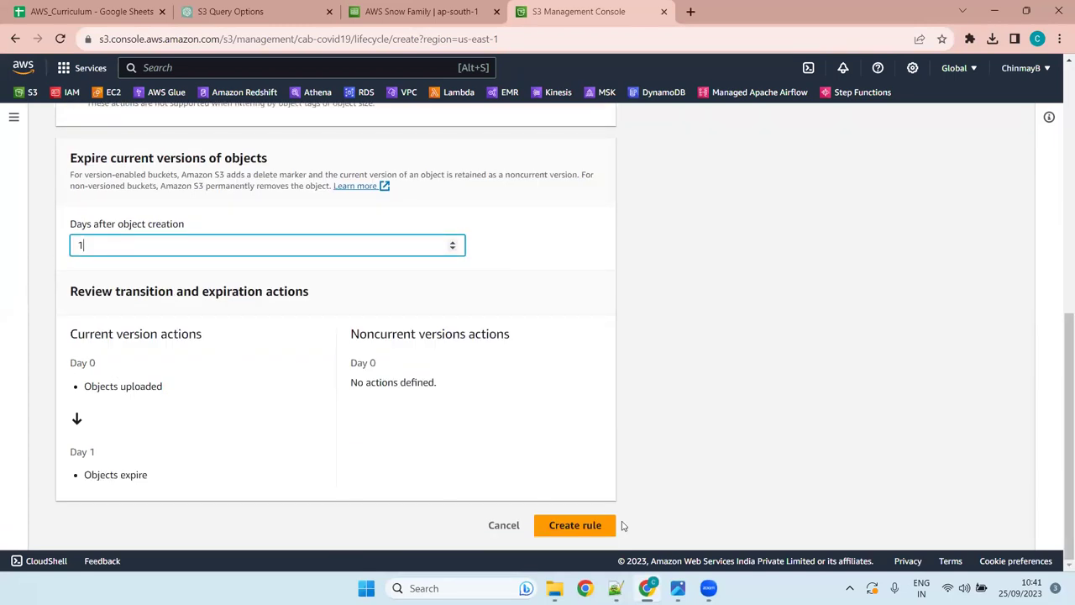
scroll(263, 407, up, 4)
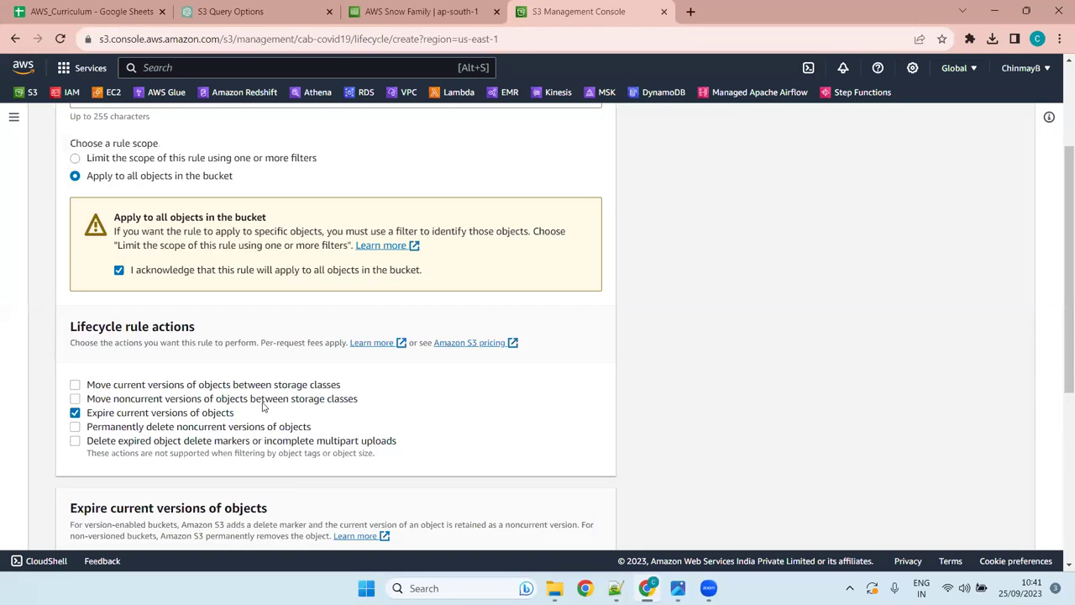
scroll(262, 406, down, 4)
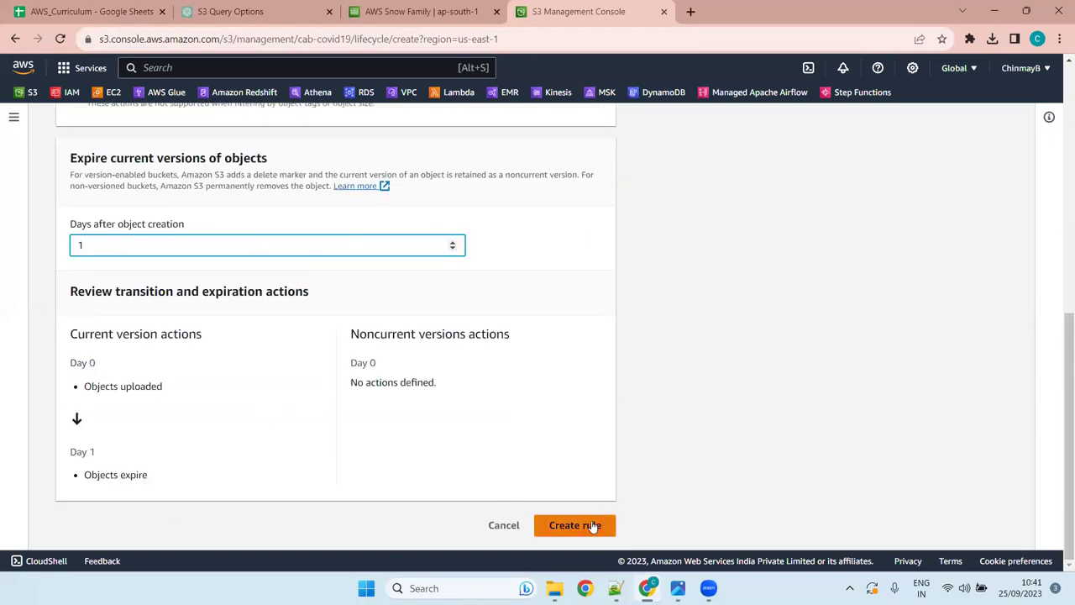
click(588, 525)
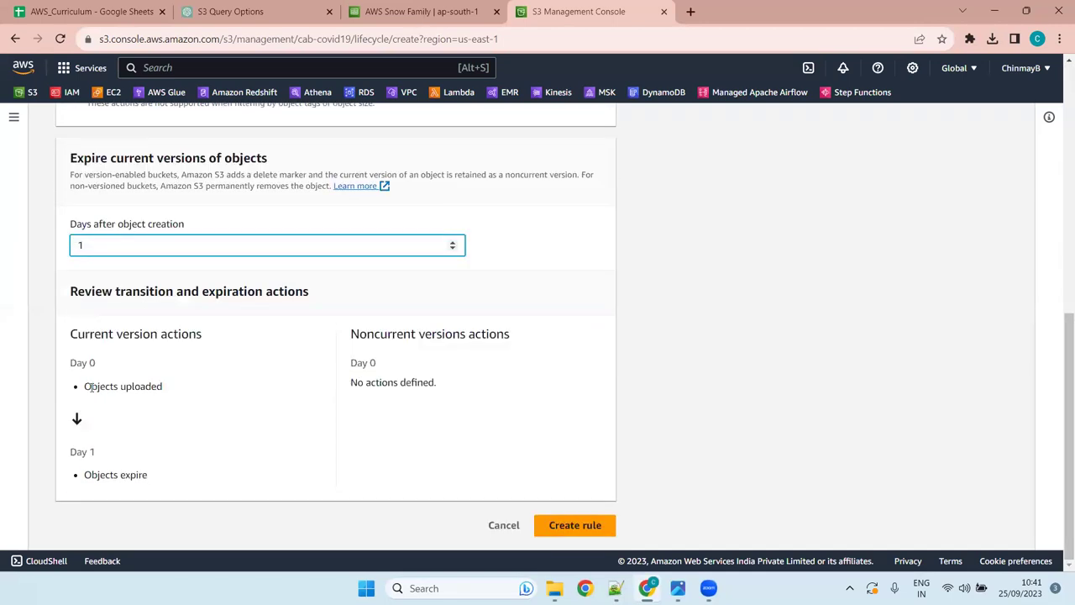
- Limit the rule scope to filters and look over the prefix, object tag and object size options
scroll(4, 333, up, 4)
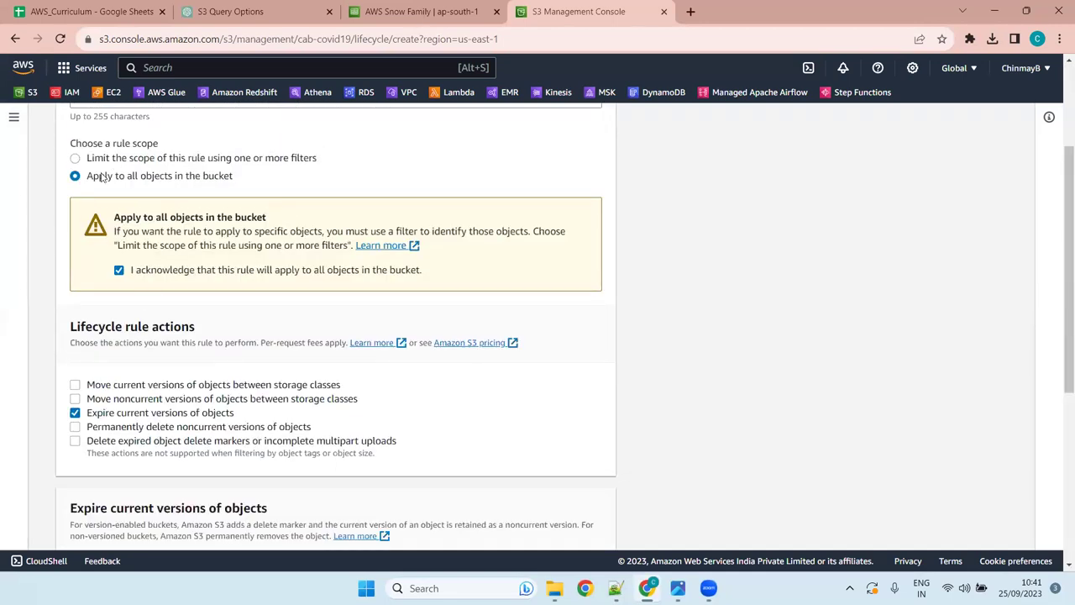
click(76, 158)
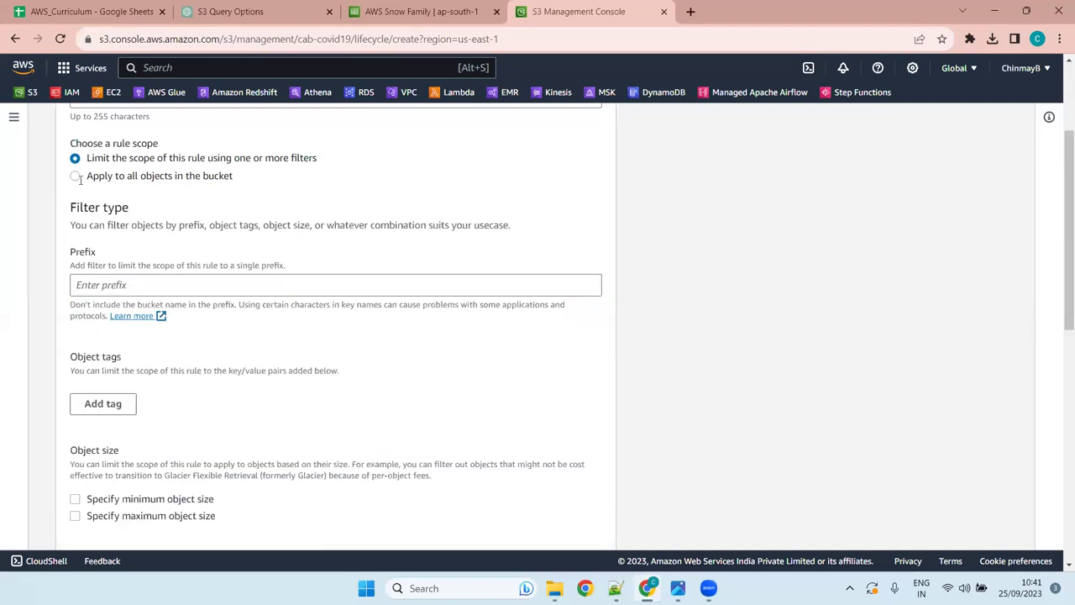
click(162, 291)
scroll(260, 370, up, 2)
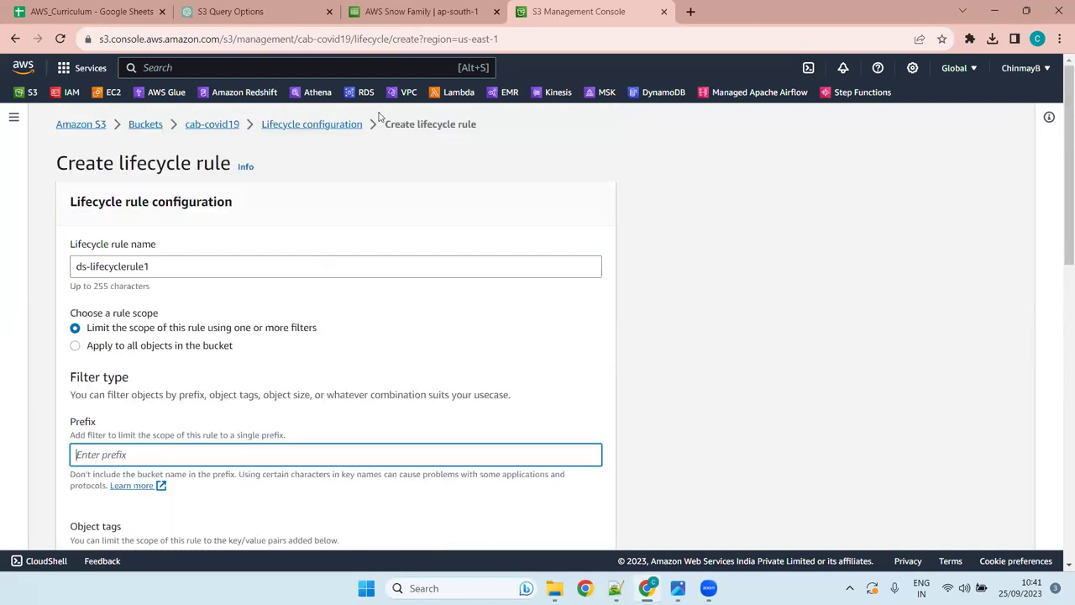
click(480, 7)
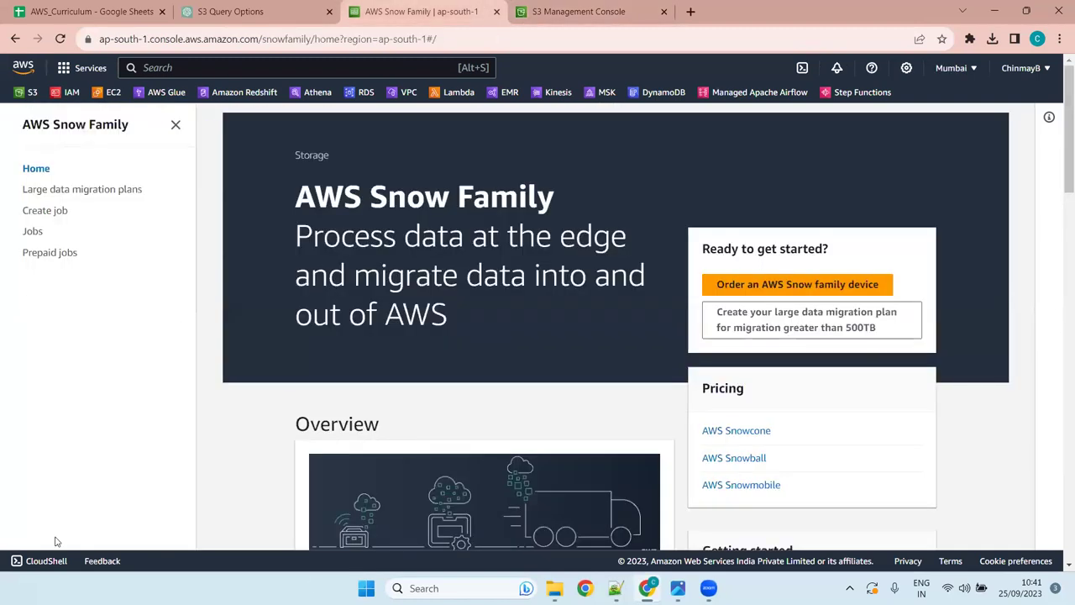
click(588, 6)
scroll(260, 289, down, 4)
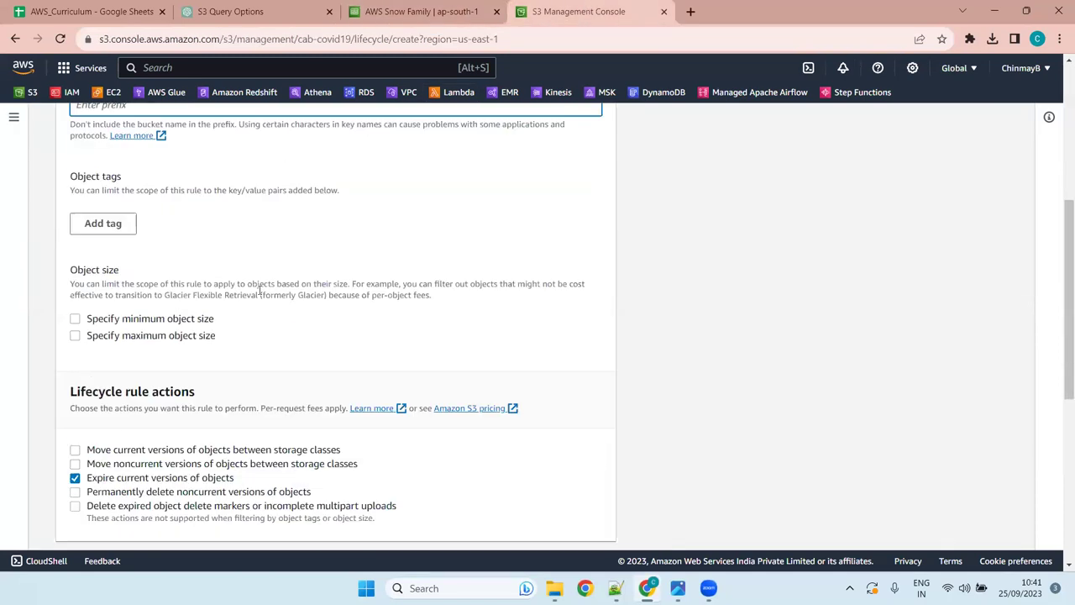
scroll(262, 292, up, 4)
scroll(264, 290, down, 4)
scroll(134, 302, up, 4)
- Apply the rule to all objects in the bucket, acknowledge that scope, and create the rule
click(75, 345)
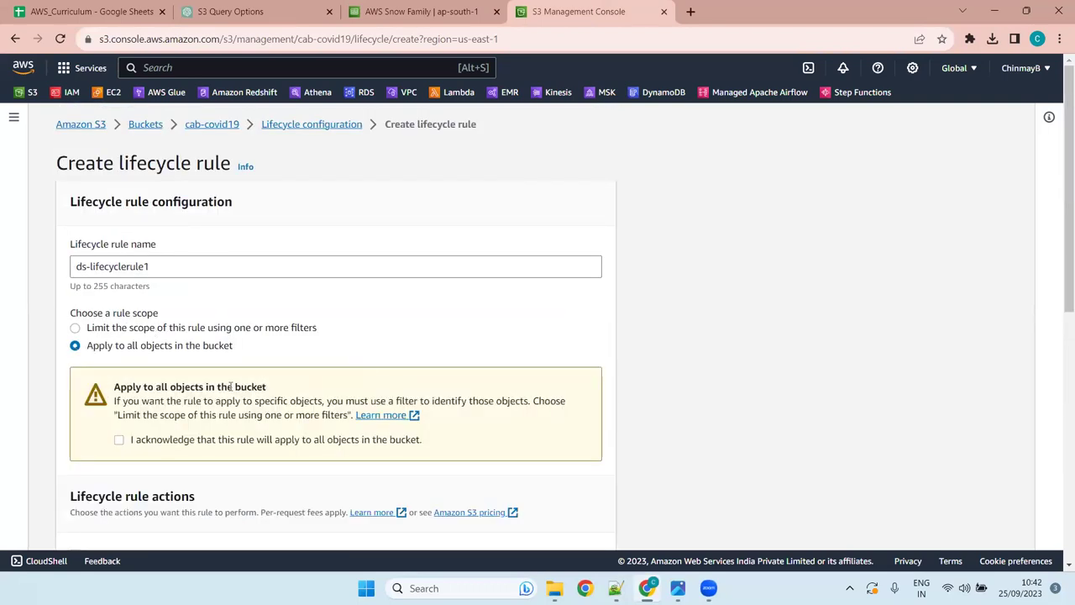
click(119, 440)
scroll(218, 336, down, 10)
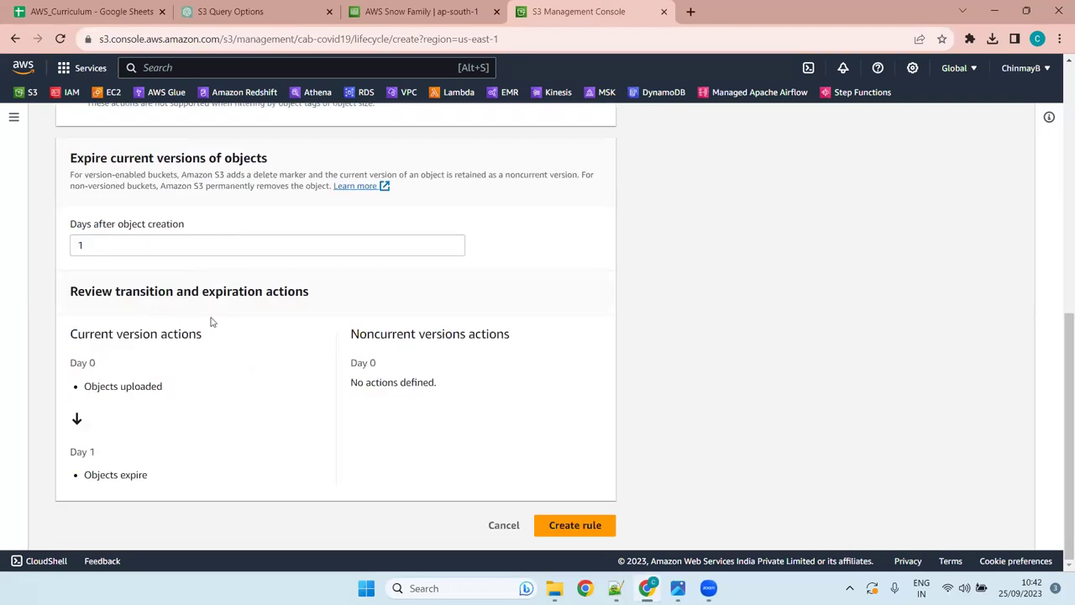
click(576, 525)
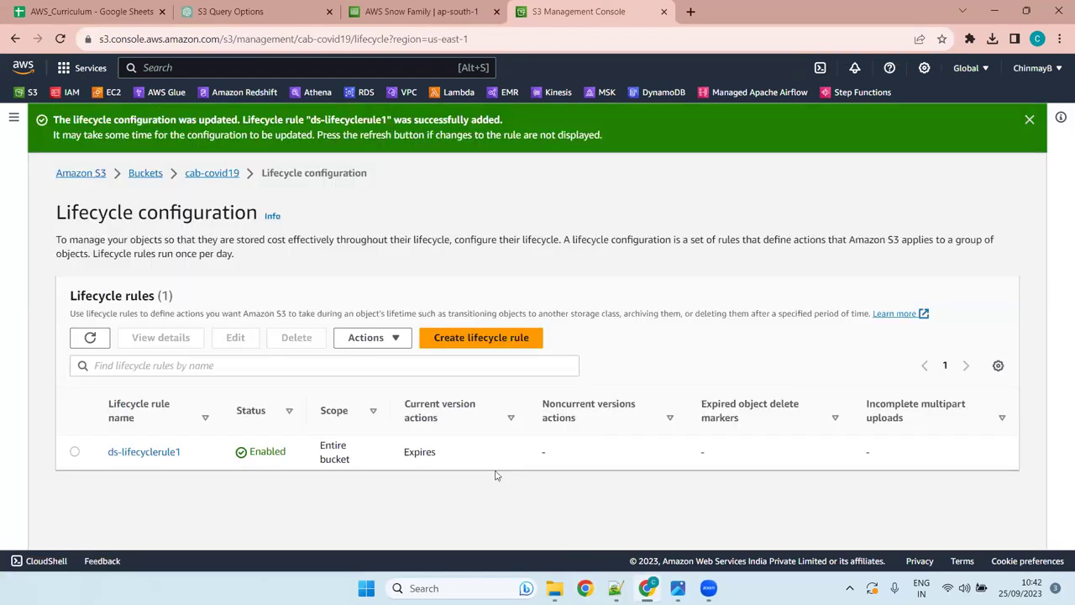
- Open the details of ds-lifecyclerule1 and examine its configuration and its current version expiration timeline
click(149, 454)
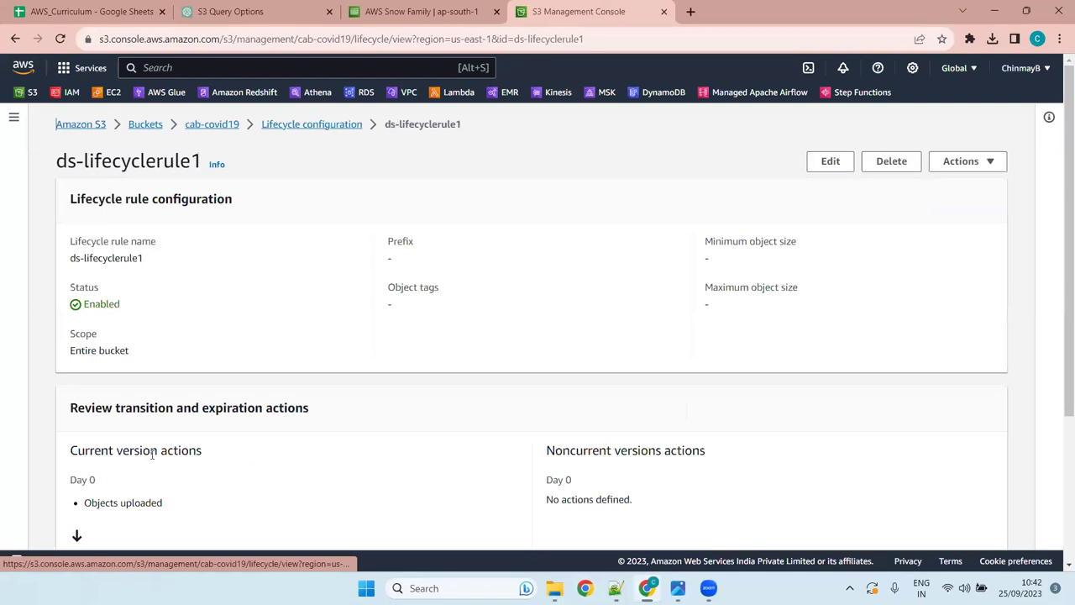
scroll(756, 286, down, 3)
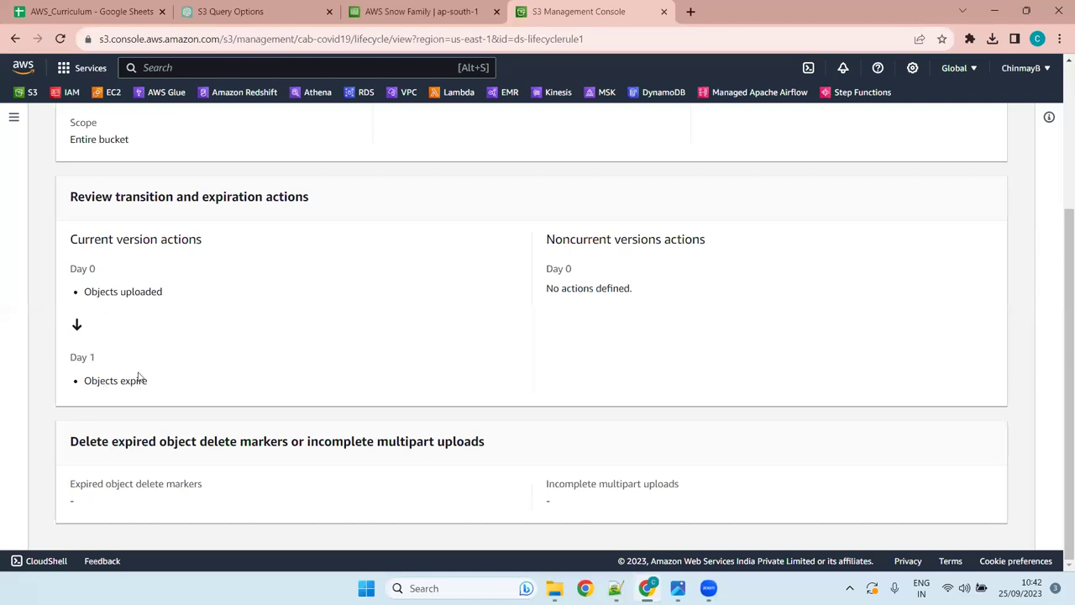
drag(162, 381, 67, 115)
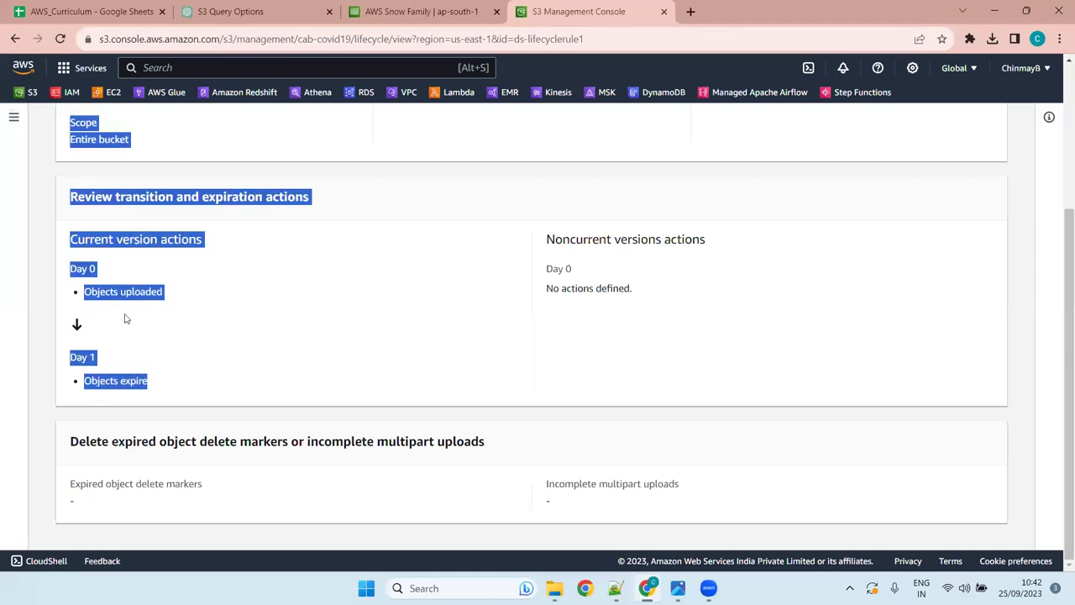
click(142, 373)
drag(142, 390, 76, 287)
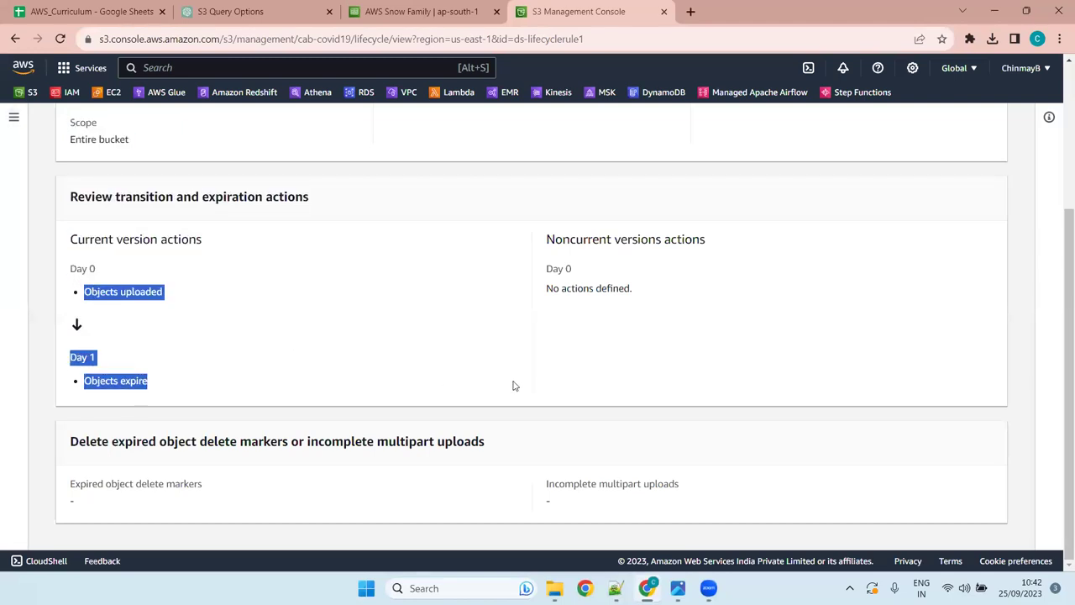
scroll(531, 390, up, 3)
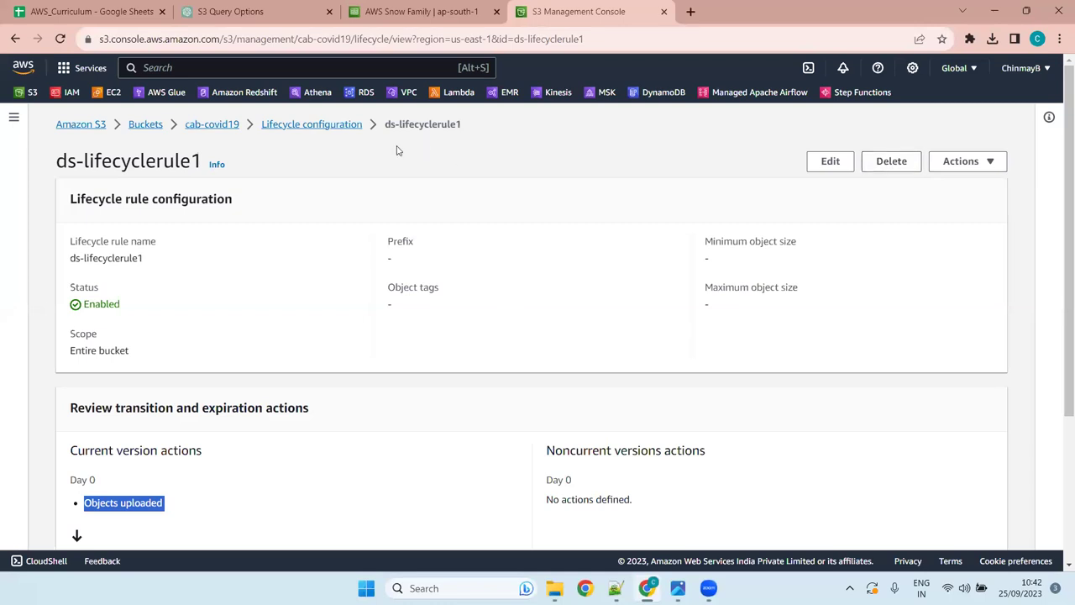
- Start another lifecycle rule that moves current versions of objects to Glacier Instant Retrieval 1 day after object creation
click(335, 126)
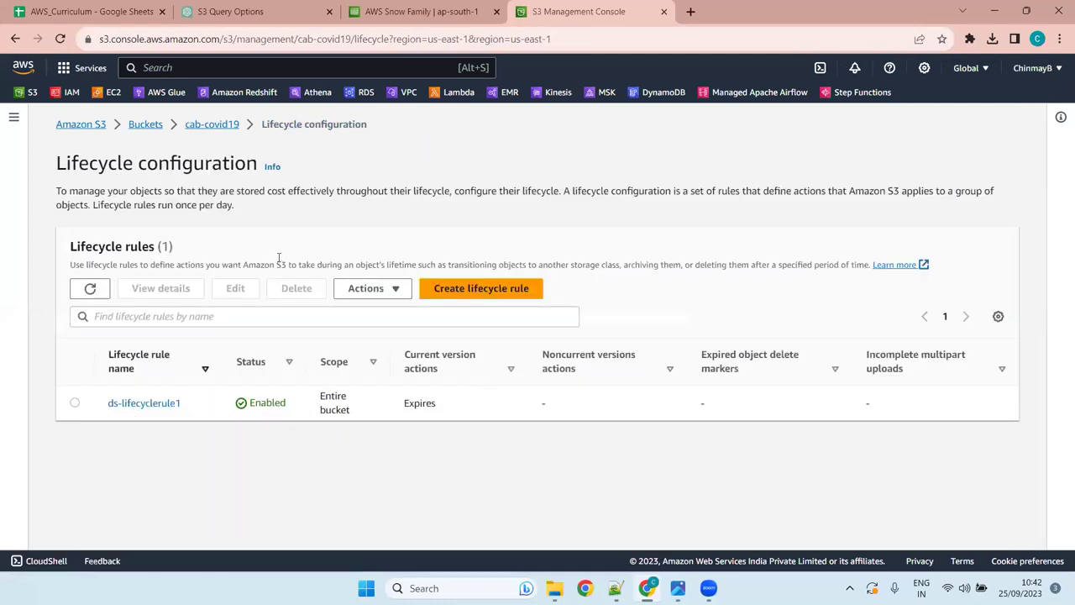
click(479, 289)
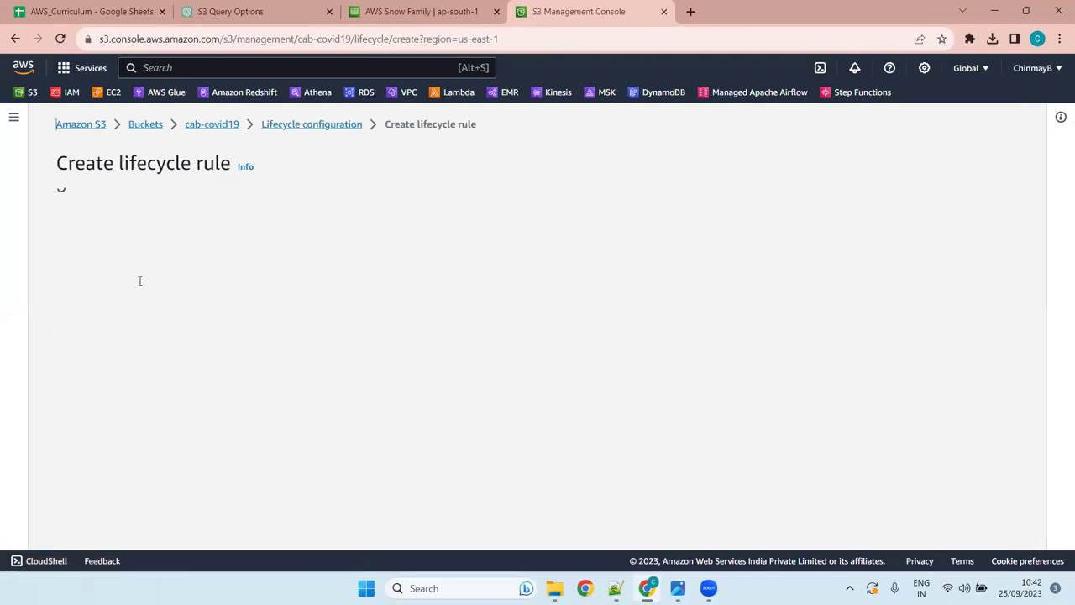
scroll(151, 319, down, 4)
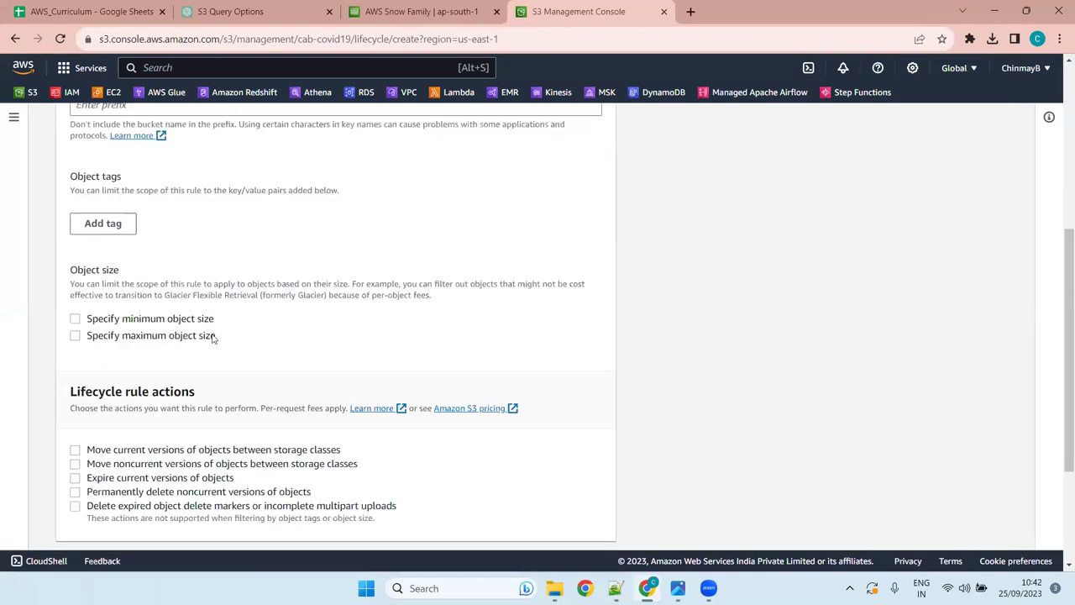
scroll(176, 348, down, 2)
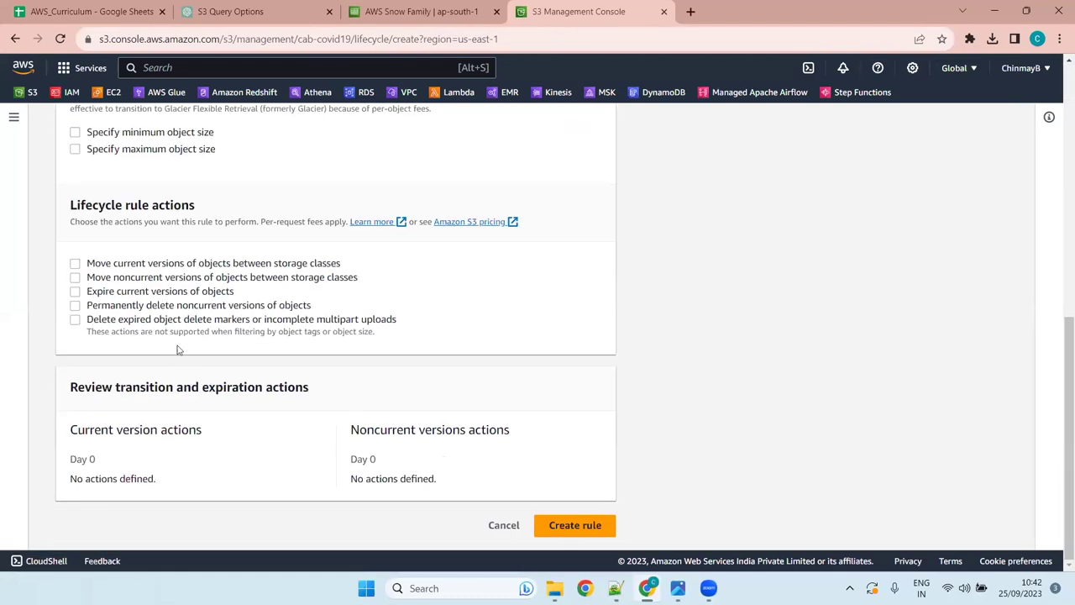
click(74, 264)
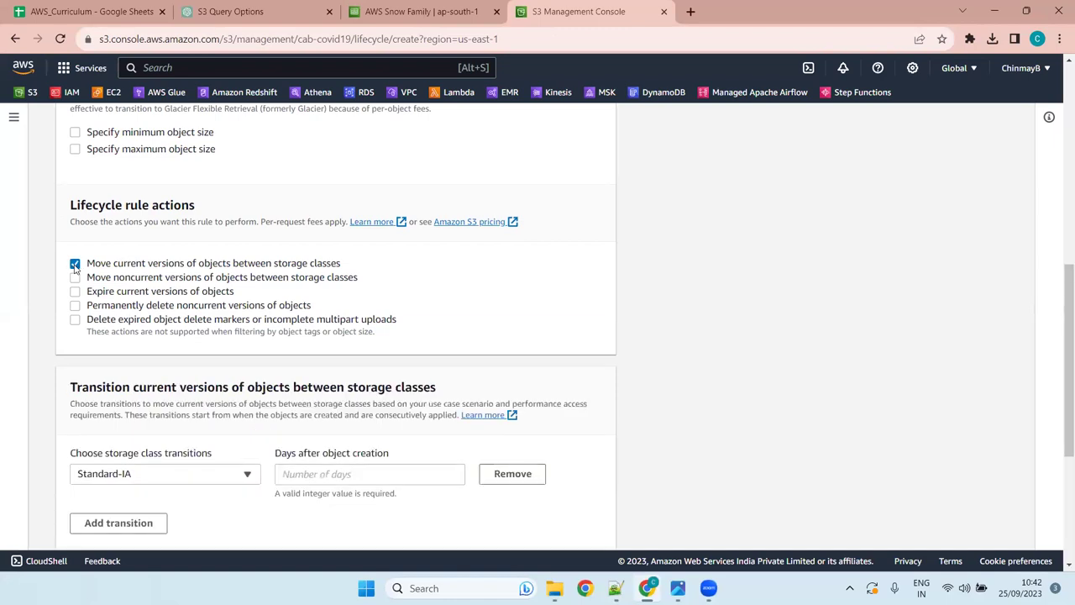
click(326, 475)
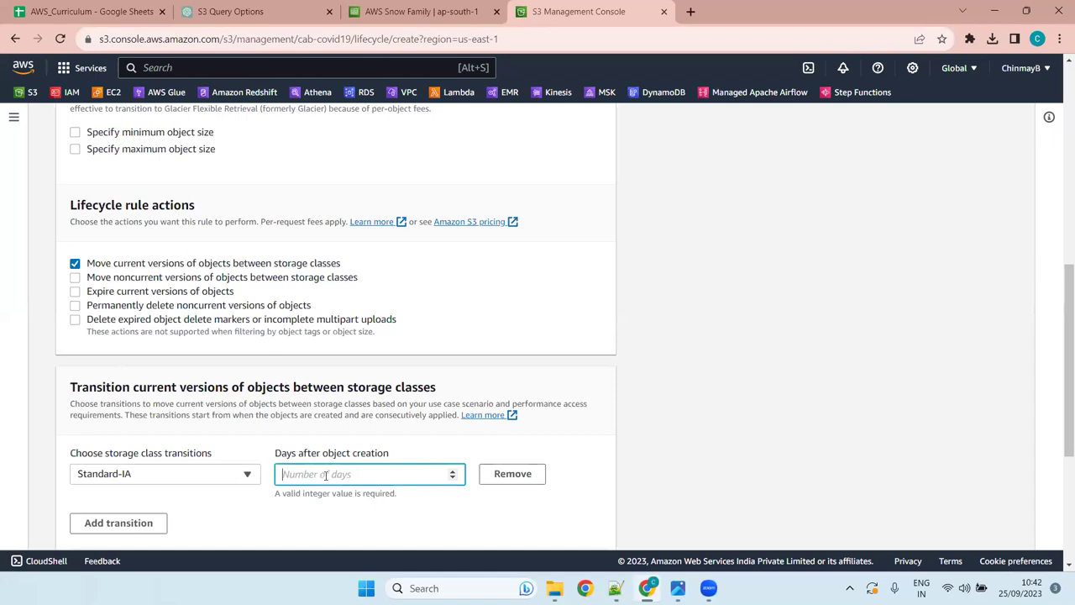
click(254, 471)
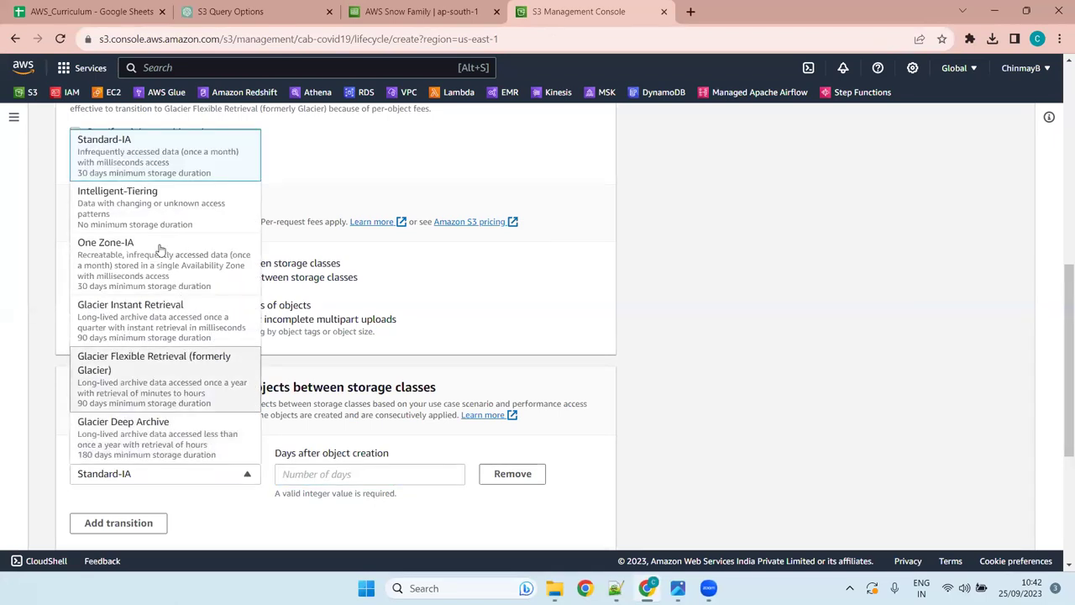
click(207, 311)
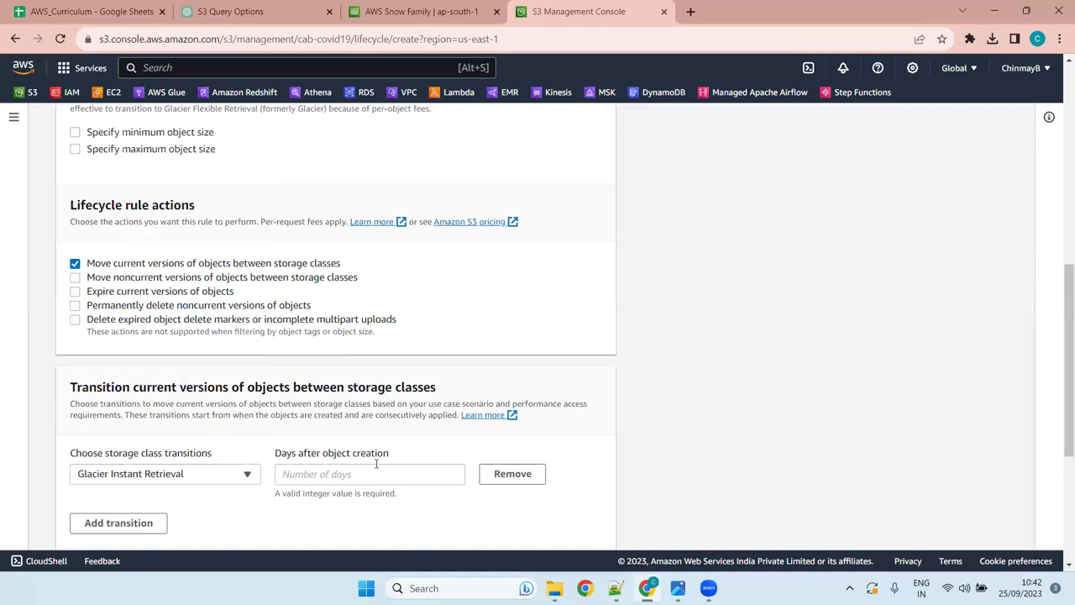
click(377, 467)
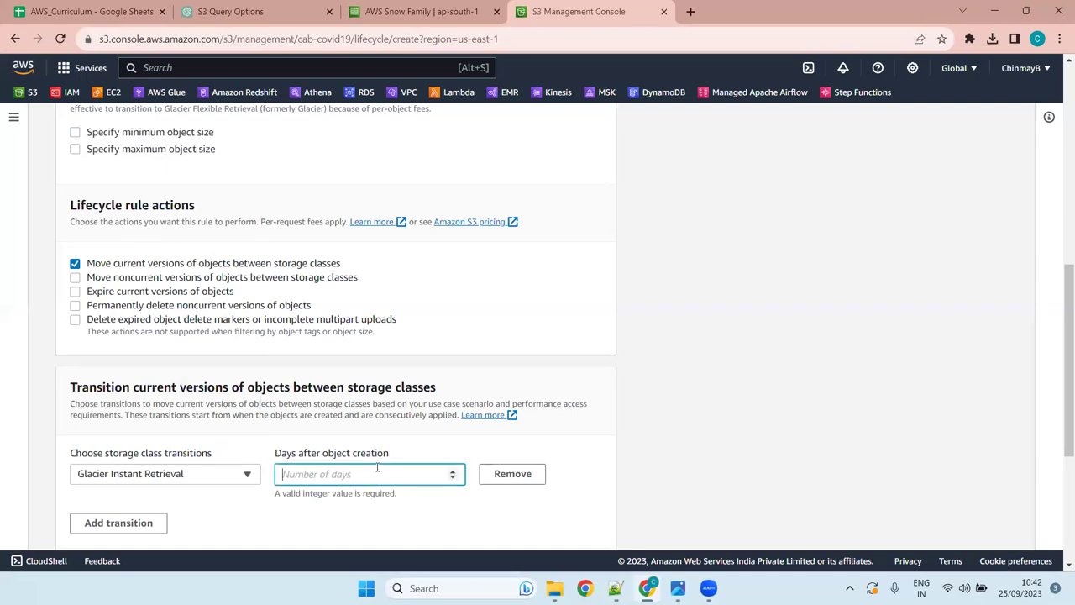
text(1)
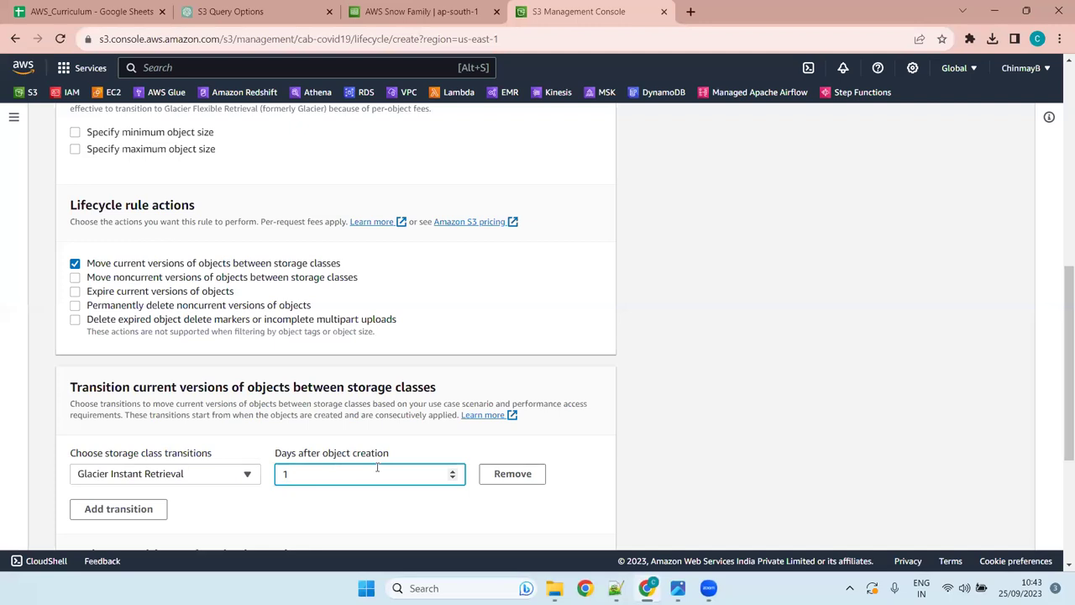
- Clear the day count, remove the Glacier Instant Retrieval transition, and cancel creating the second lifecycle rule
key(BackSpace)
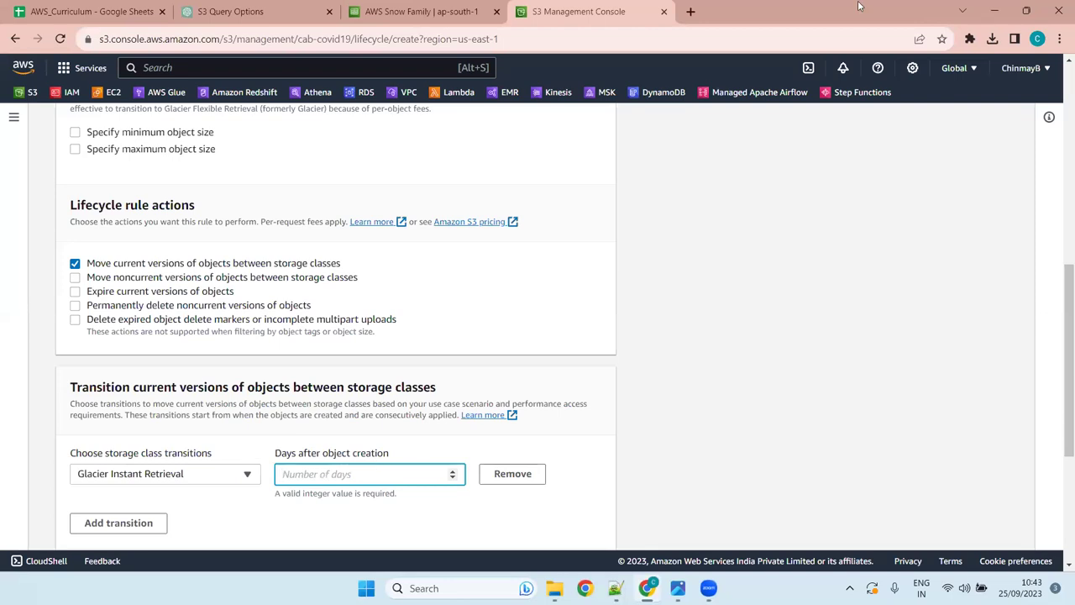
scroll(343, 293, up, 10)
scroll(456, 463, down, 13)
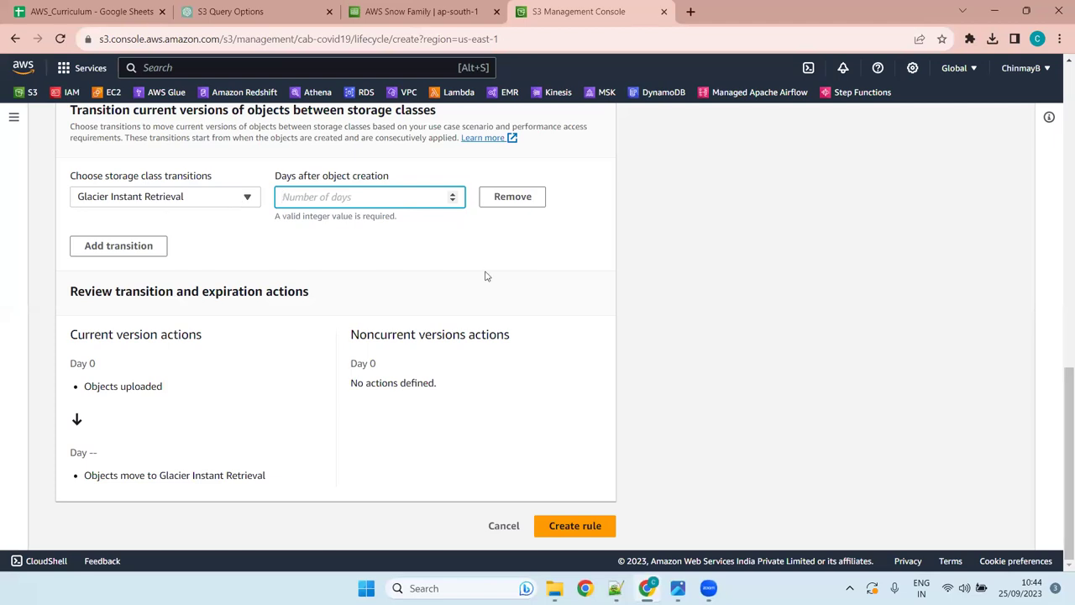
click(514, 198)
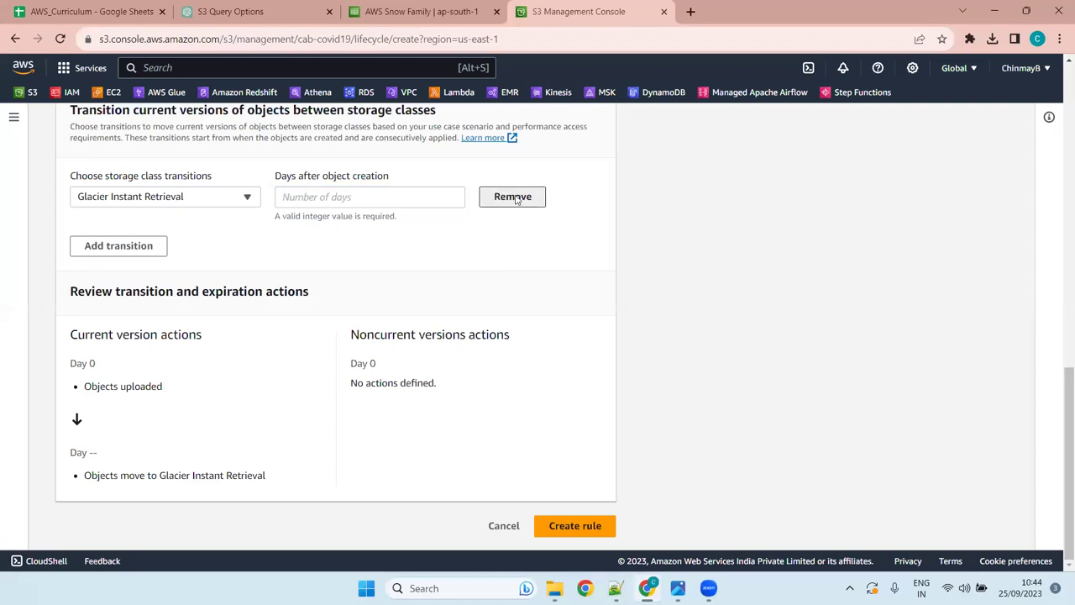
click(504, 529)
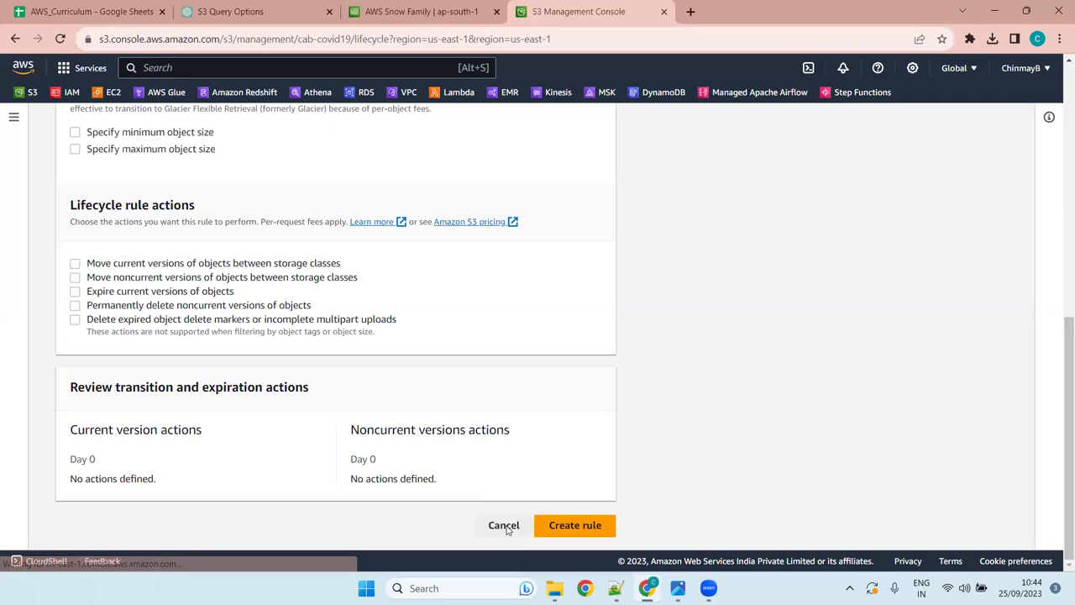
- Delete the lifecycle rule ds-lifecyclerule1 from the cab-covid19 bucket and dismiss the notification
click(74, 410)
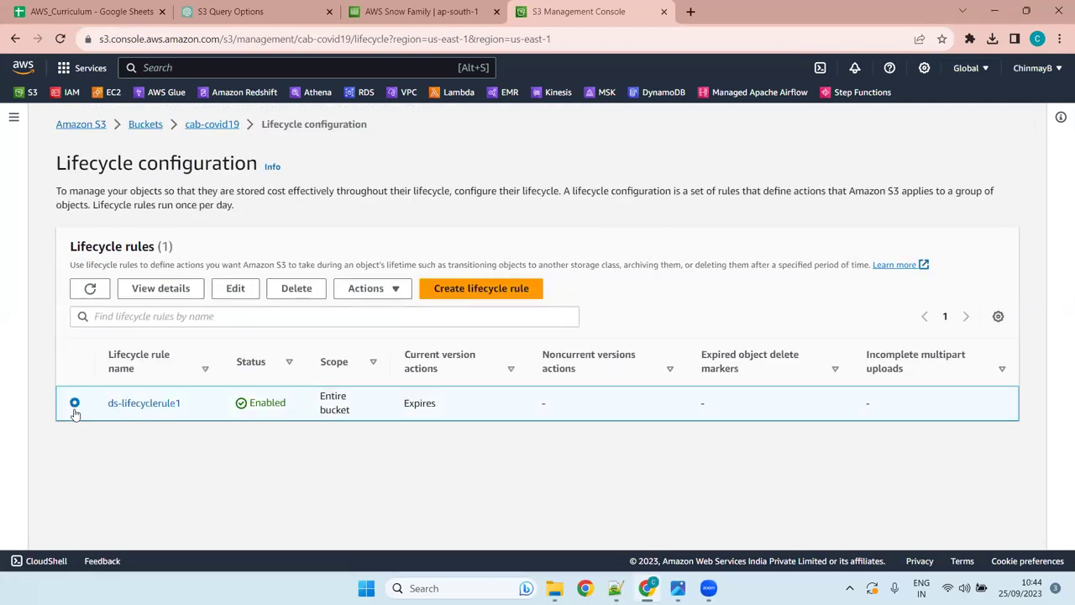
click(298, 288)
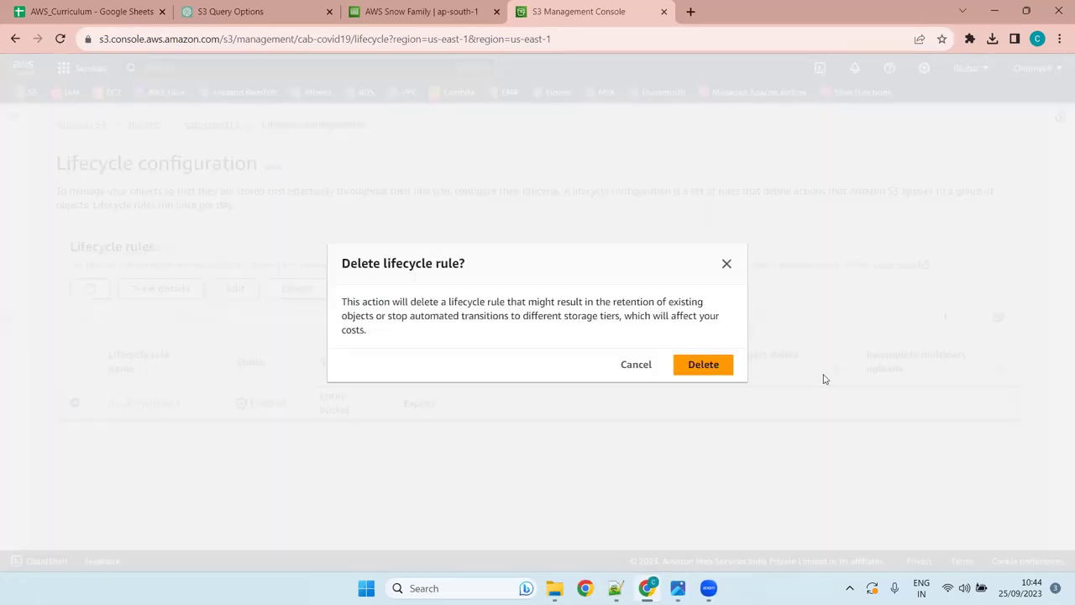
click(698, 364)
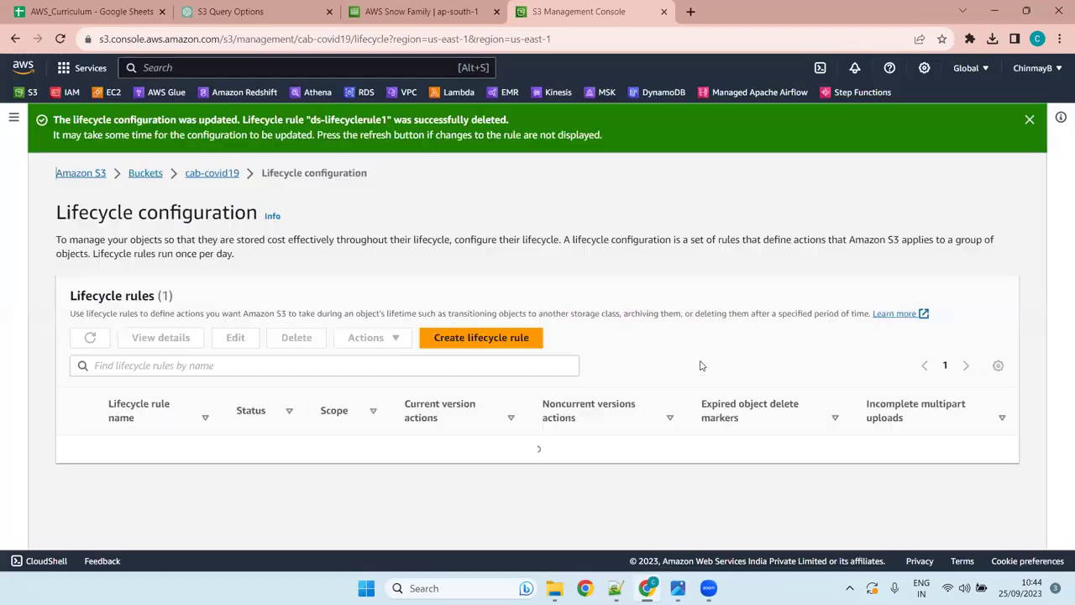
click(1028, 122)
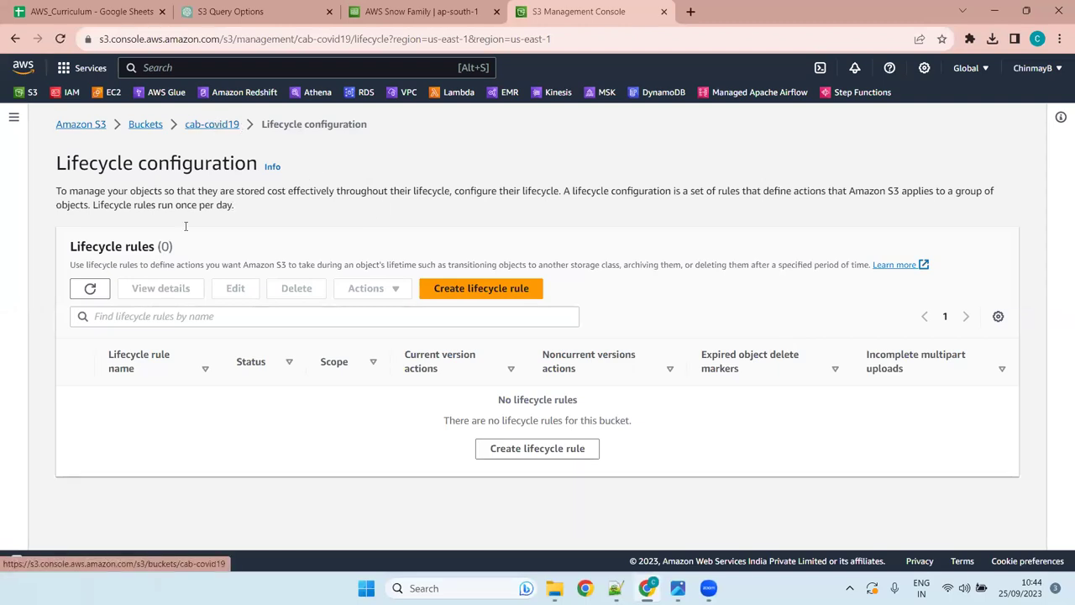
- Open the properties of the cab-covid19 bucket and start creating an Intelligent-Tiering Archive configuration
click(222, 125)
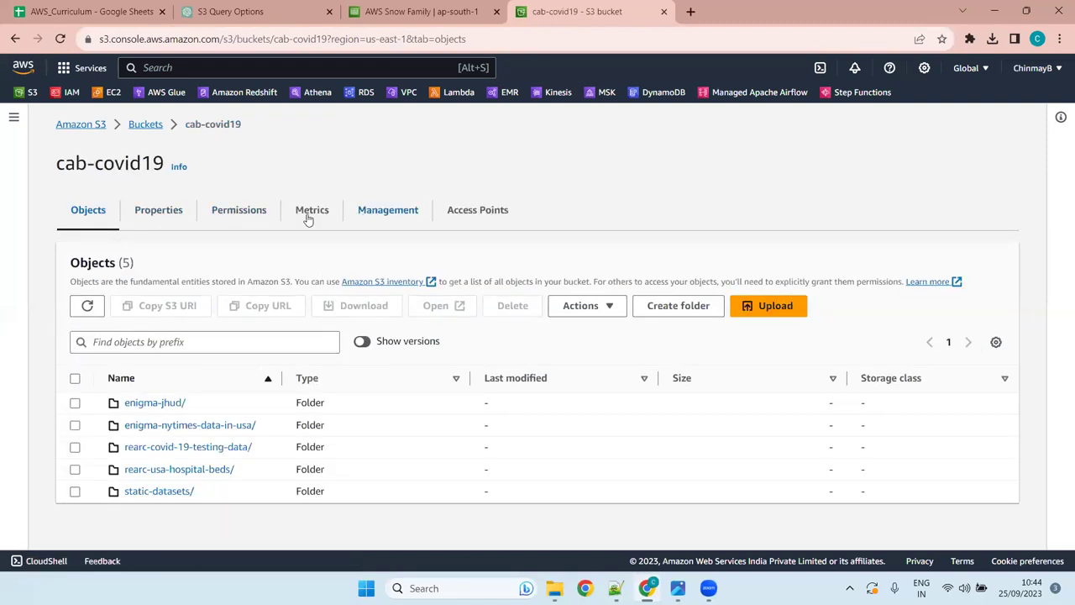
click(159, 213)
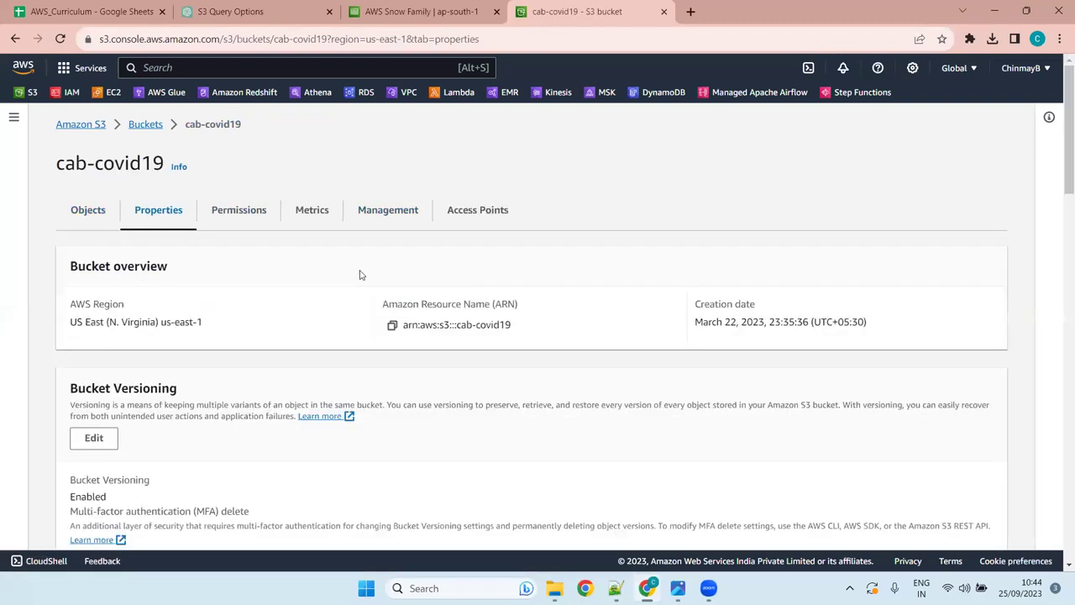
scroll(350, 379, down, 15)
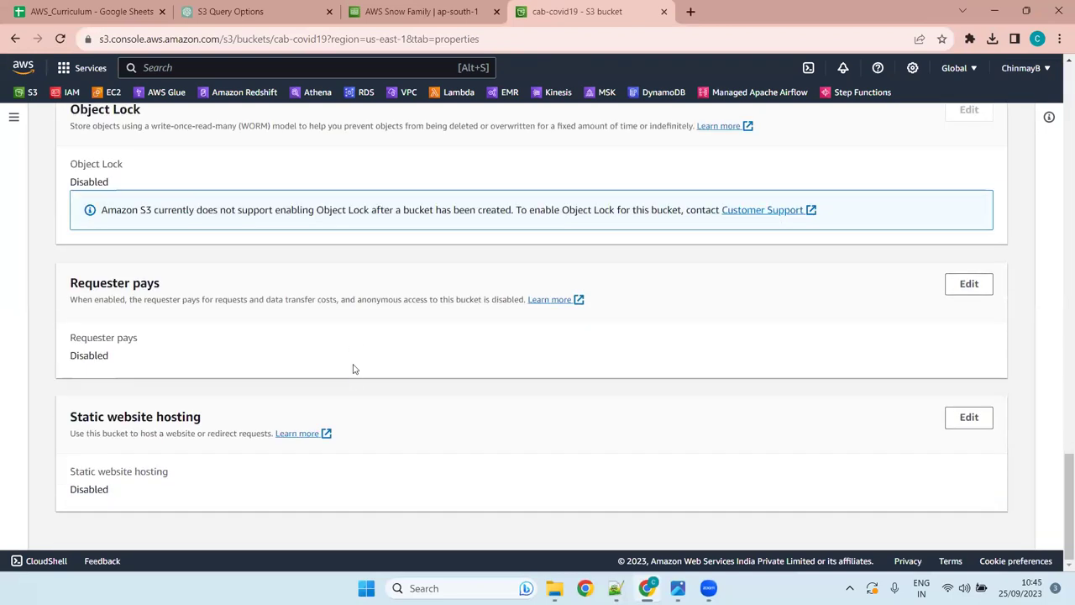
scroll(353, 369, up, 8)
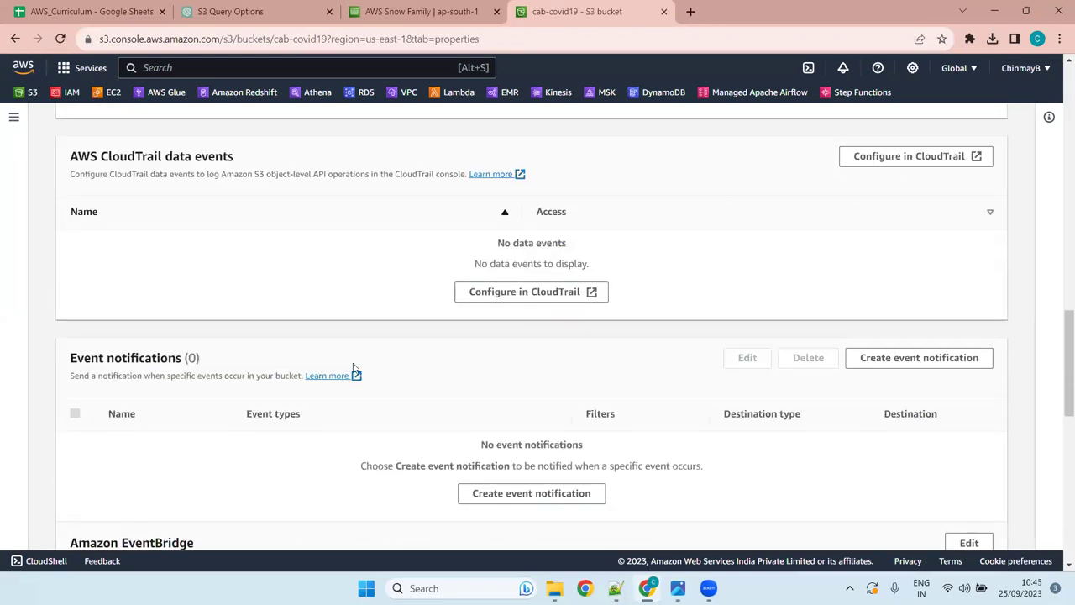
scroll(352, 368, up, 4)
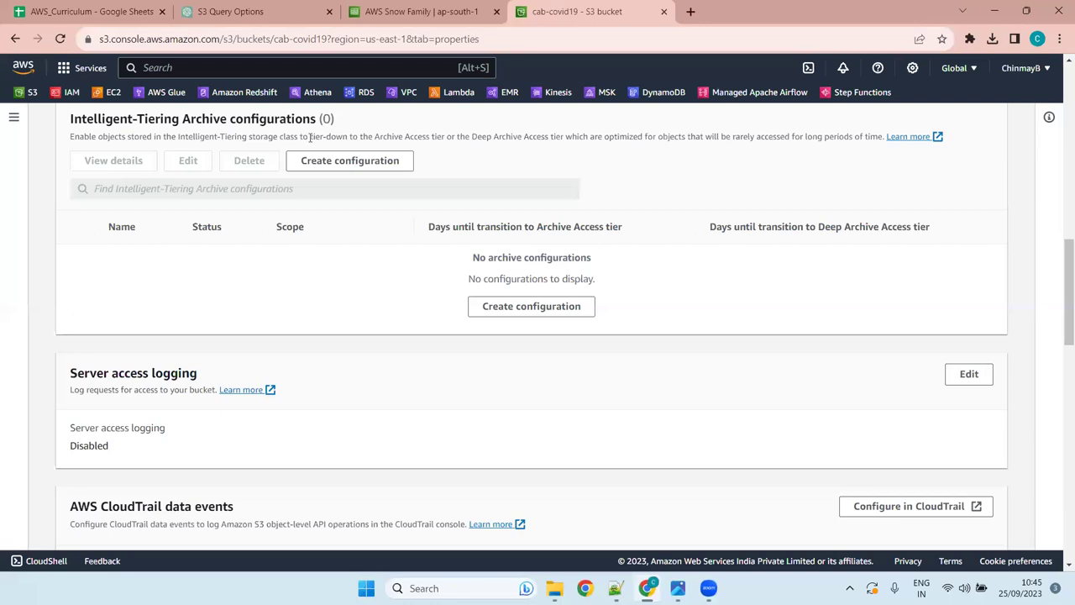
click(534, 309)
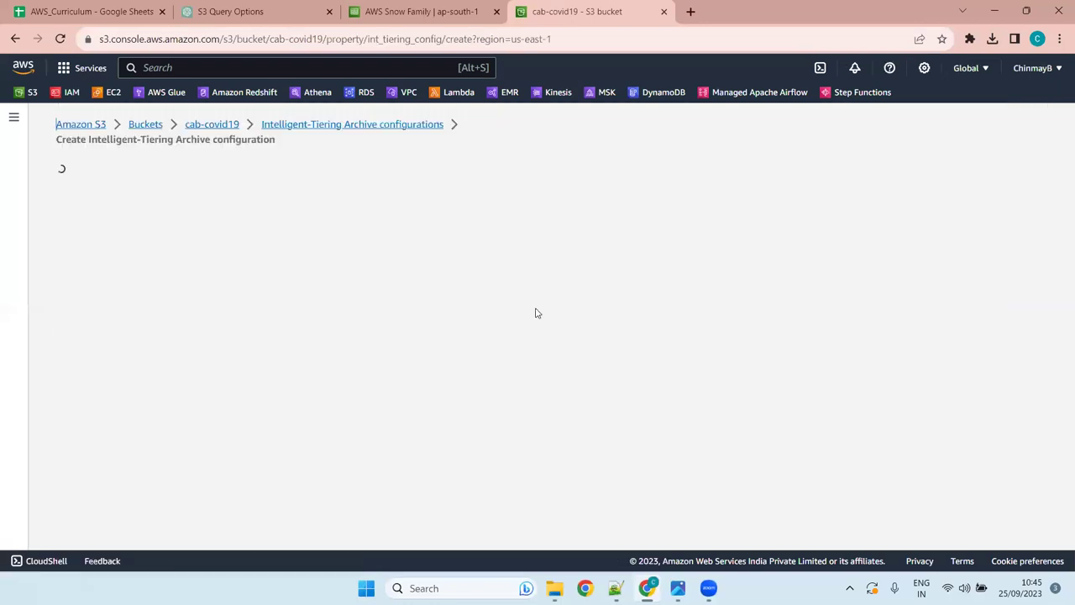
- Examine the Intelligent-Tiering Archive configuration form, covering its scope, status, and the Archive Access and Deep Archive Access tier actions
scroll(227, 393, down, 4)
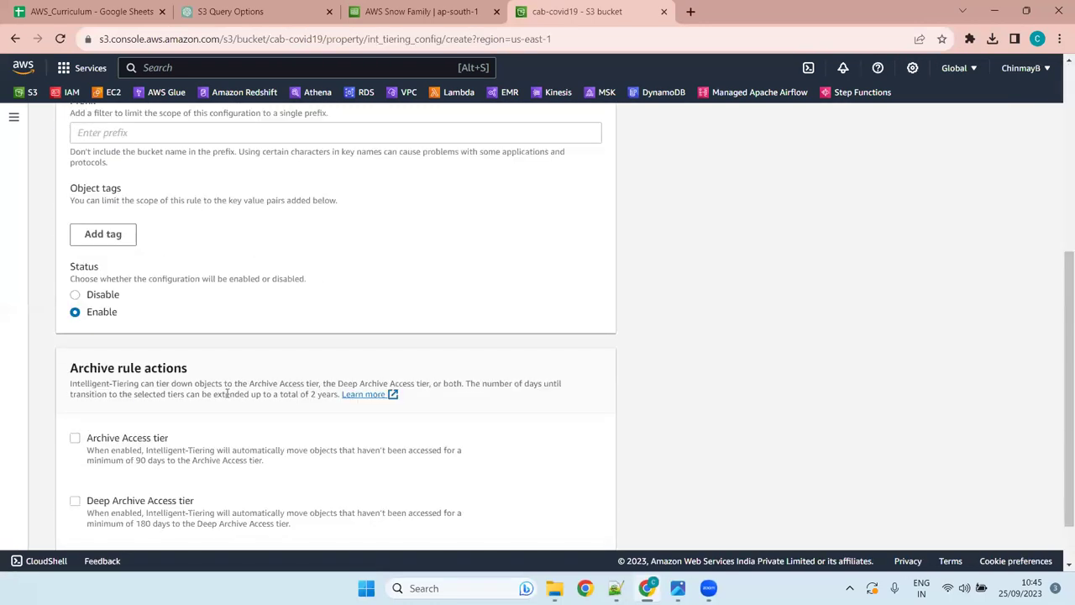
scroll(228, 395, down, 1)
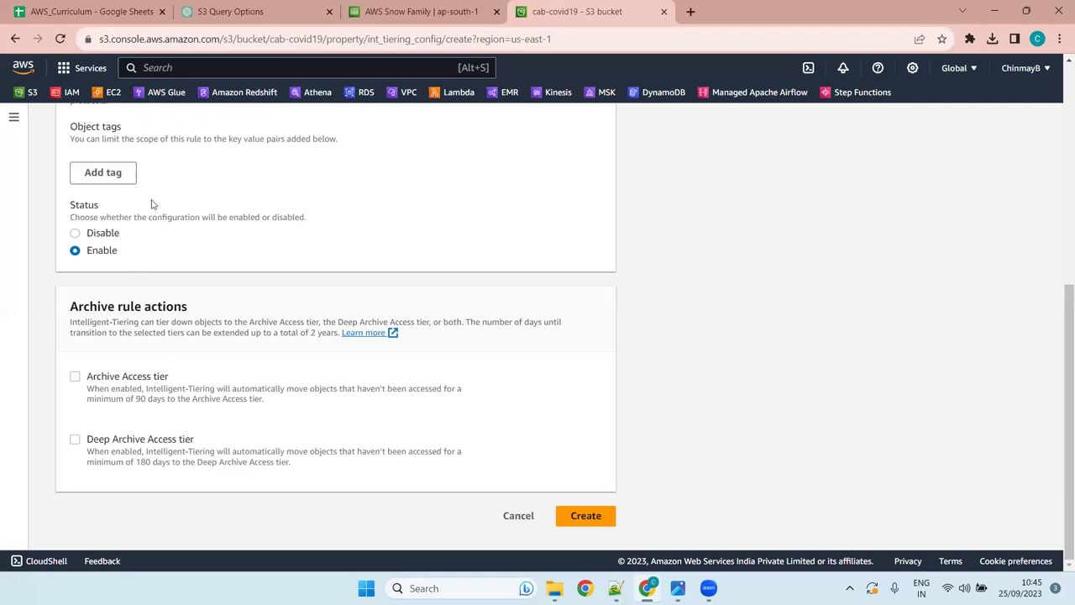
scroll(298, 227, up, 5)
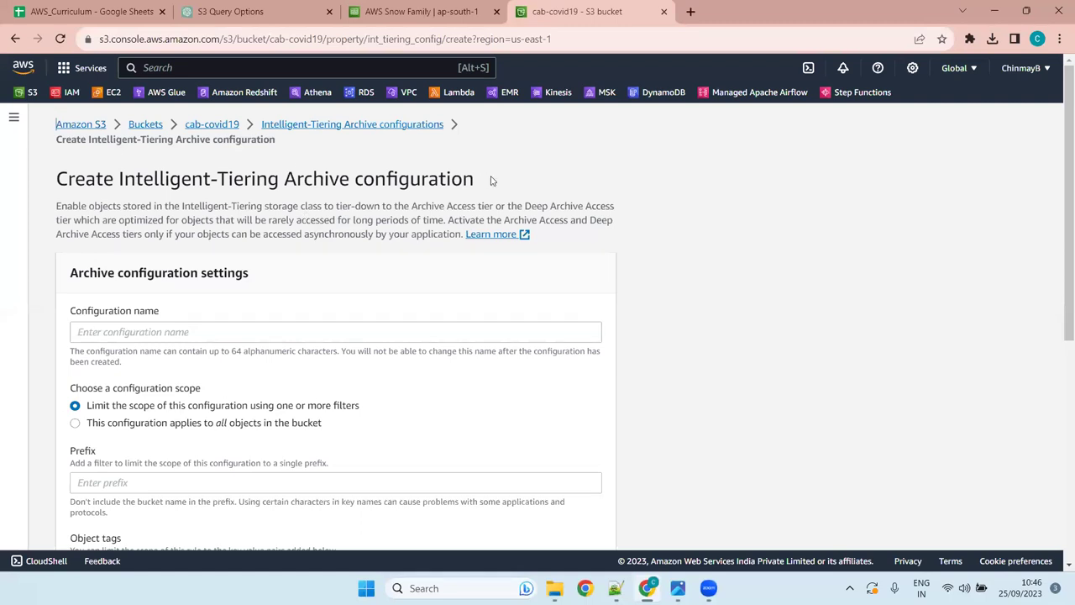
drag(474, 179, 24, 173)
click(231, 186)
scroll(256, 424, down, 5)
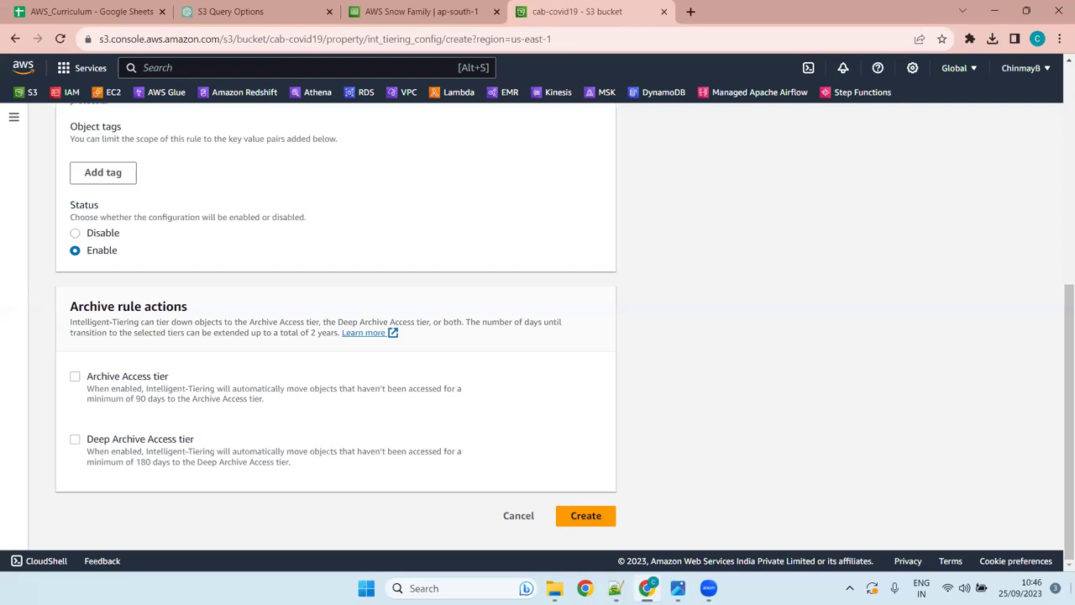
scroll(830, 444, up, 5)
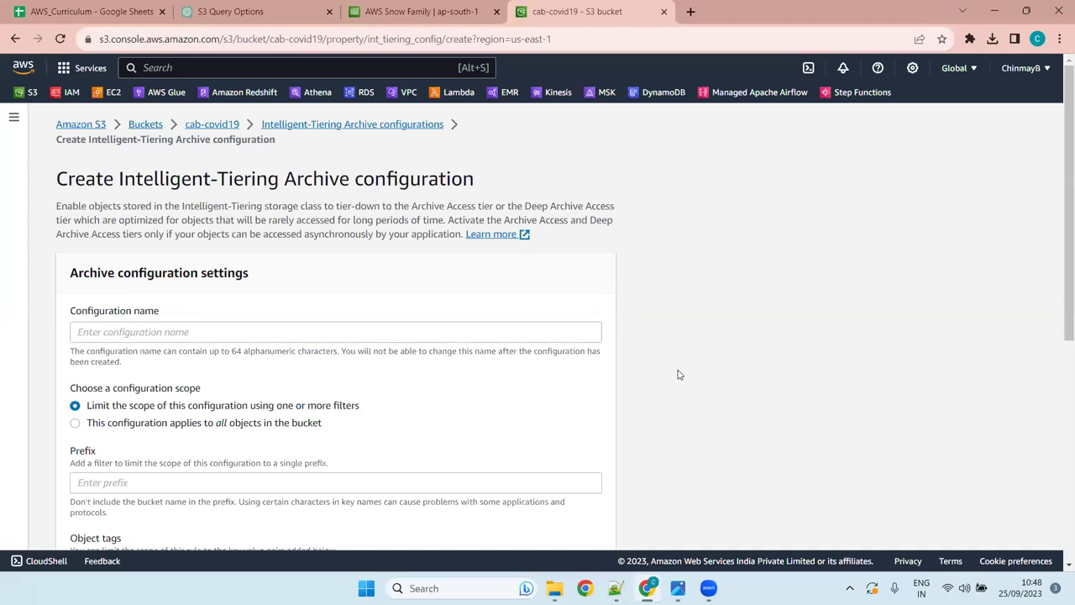
scroll(377, 358, down, 5)
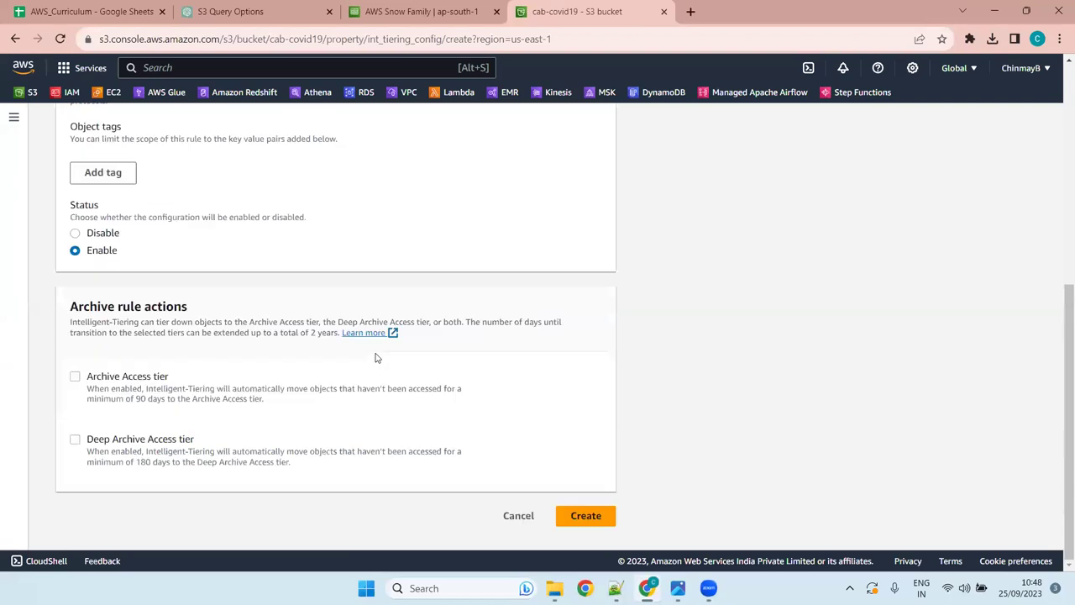
scroll(377, 358, up, 5)
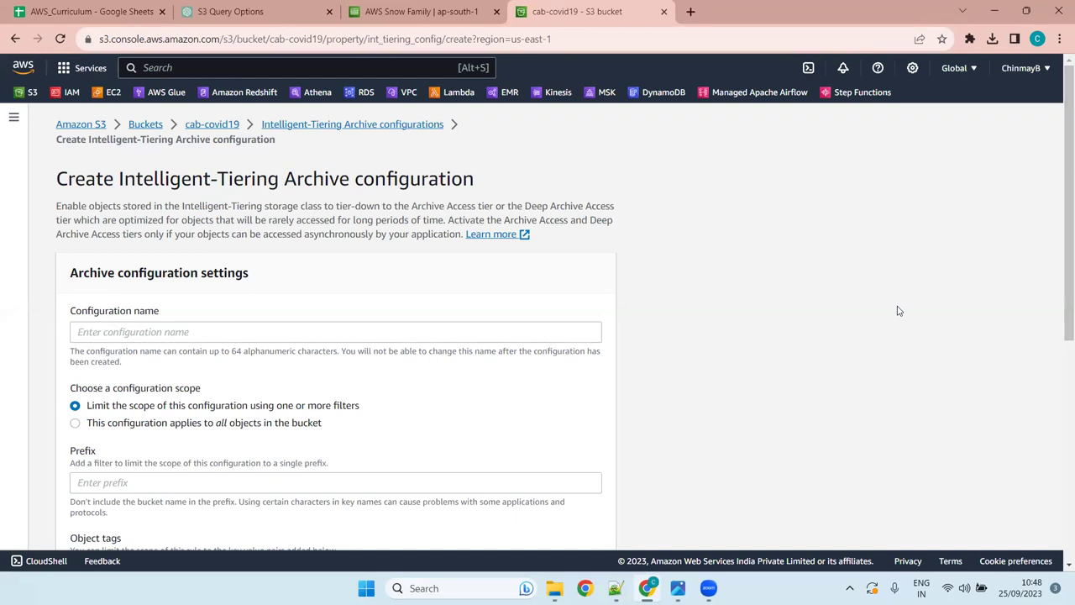
scroll(413, 450, down, 5)
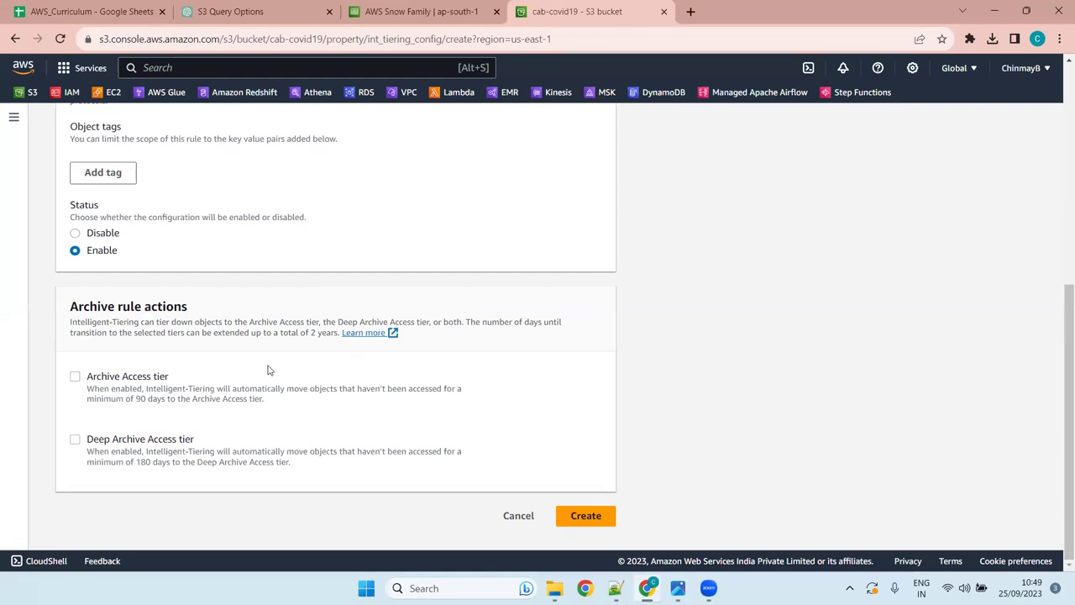
scroll(276, 277, up, 5)
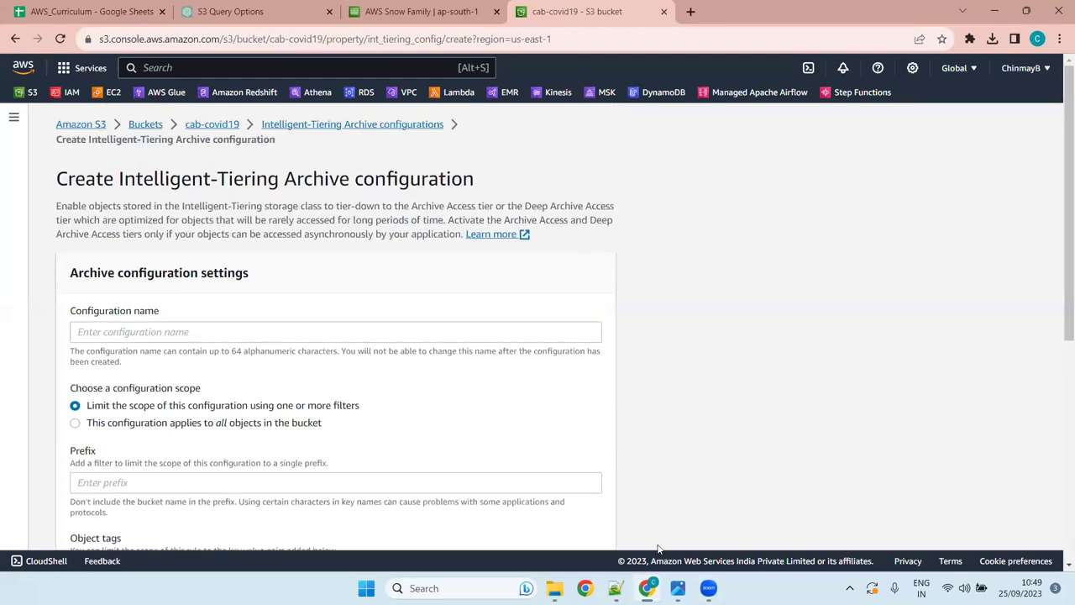
scroll(319, 328, down, 5)
scroll(320, 329, up, 5)
- Read the description of the Intelligent-Tiering storage class, and cancel creating the archive configuration
drag(496, 185, 52, 177)
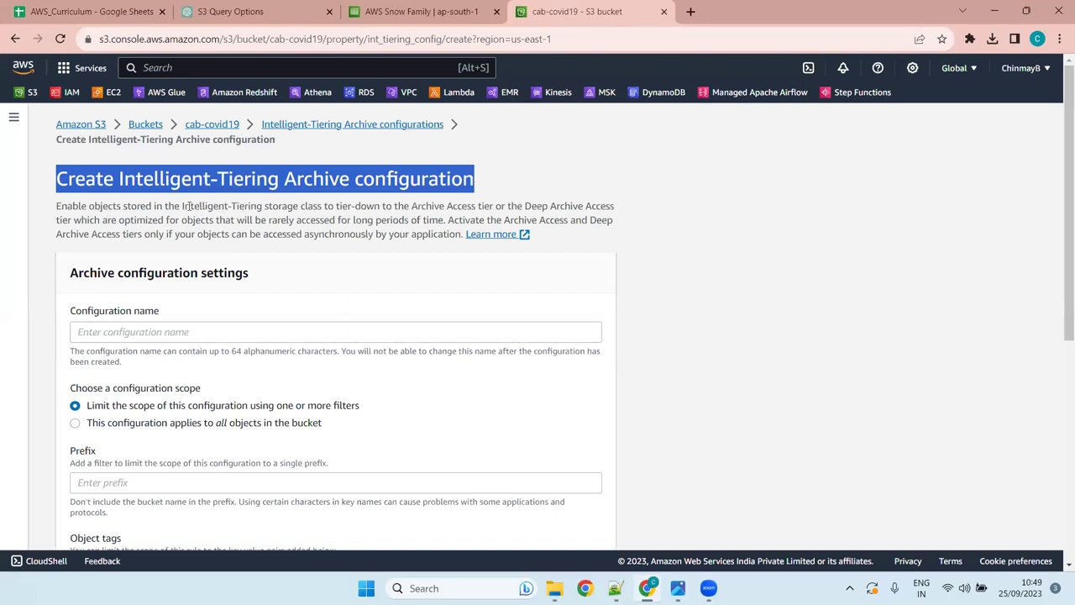
drag(183, 206, 322, 206)
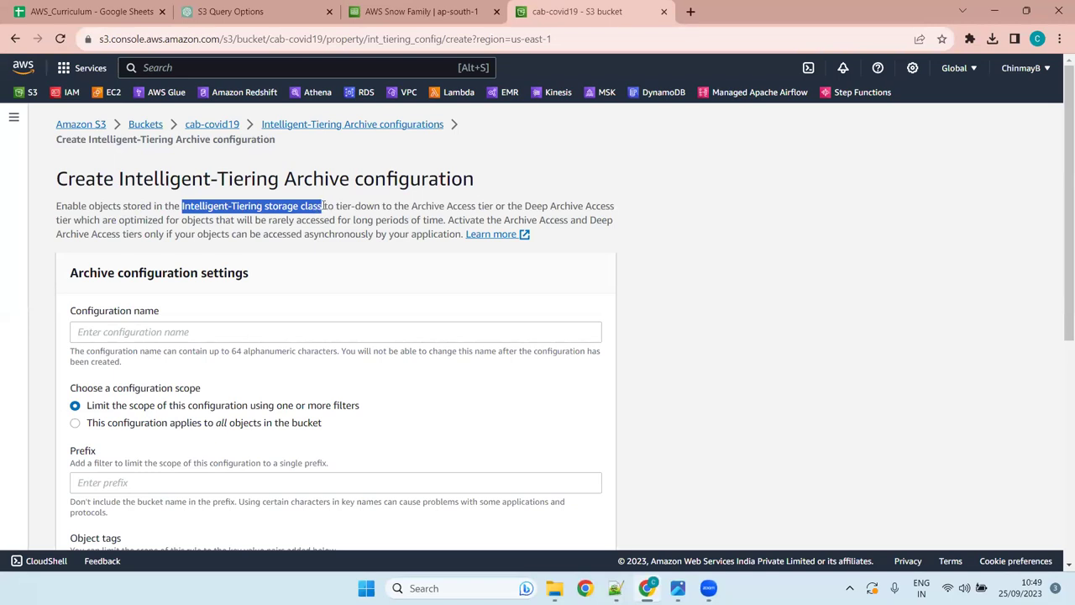
click(209, 205)
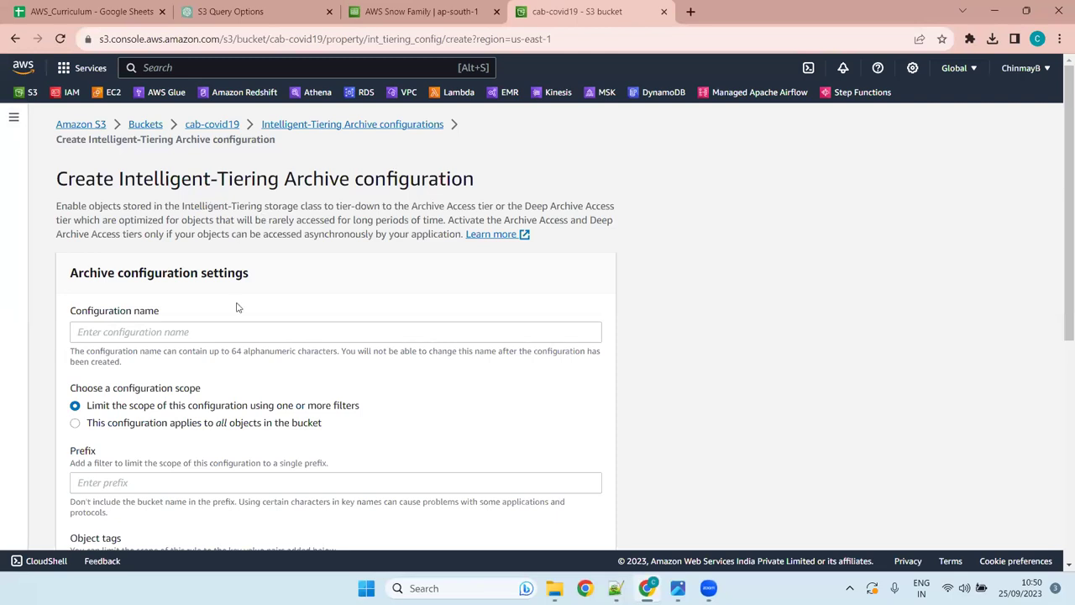
scroll(436, 296, down, 5)
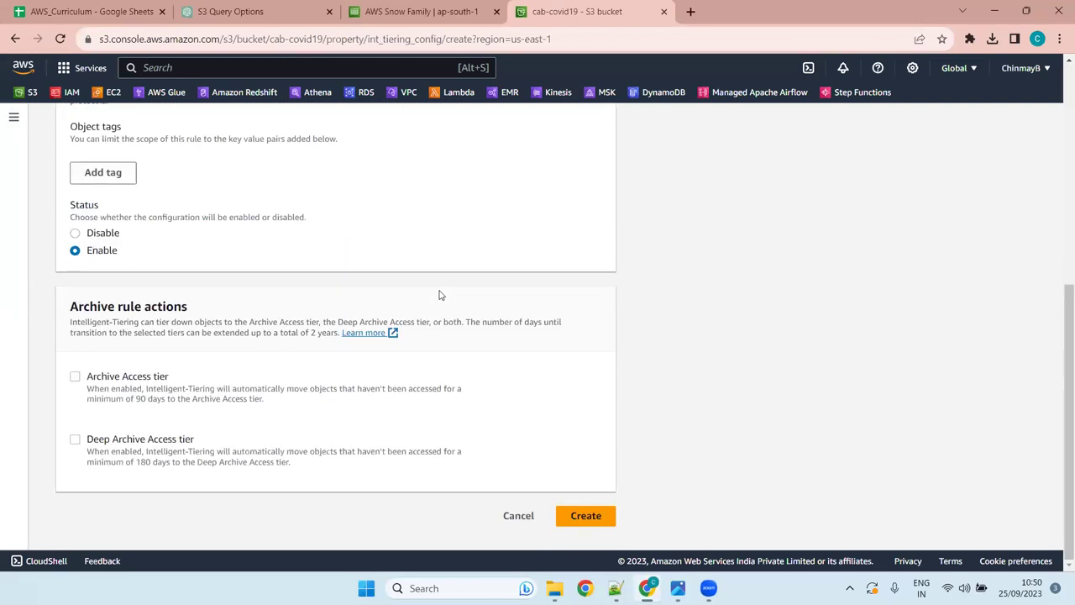
click(514, 517)
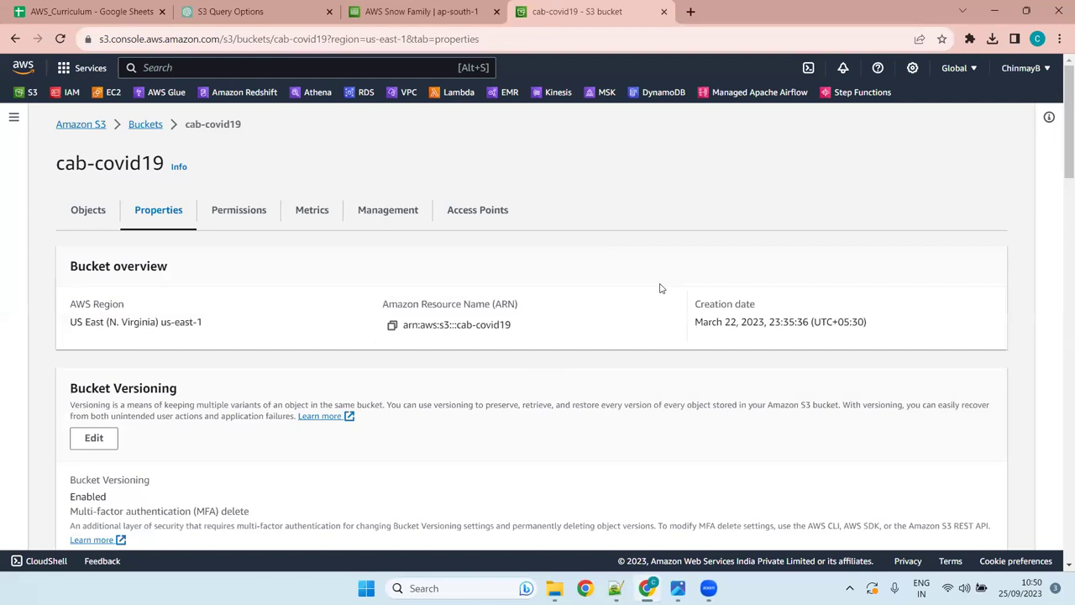
- Switch to Syallabus_Coverage.txt in Notepad++, extend the AWS Snow Family heading with ": -->physical way of data migration", and add a new line below it
click(616, 588)
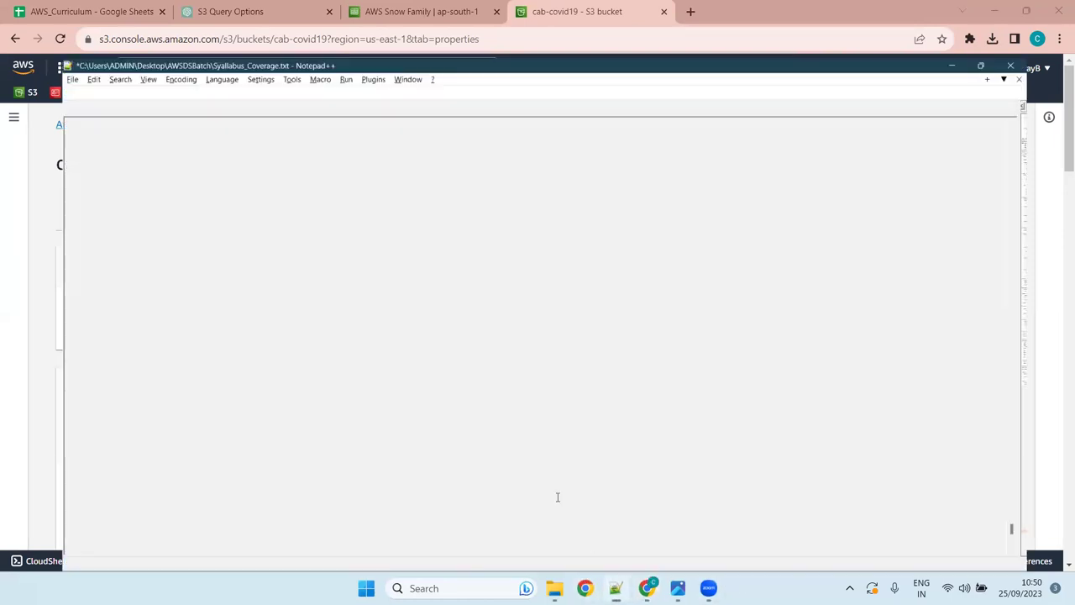
click(144, 462)
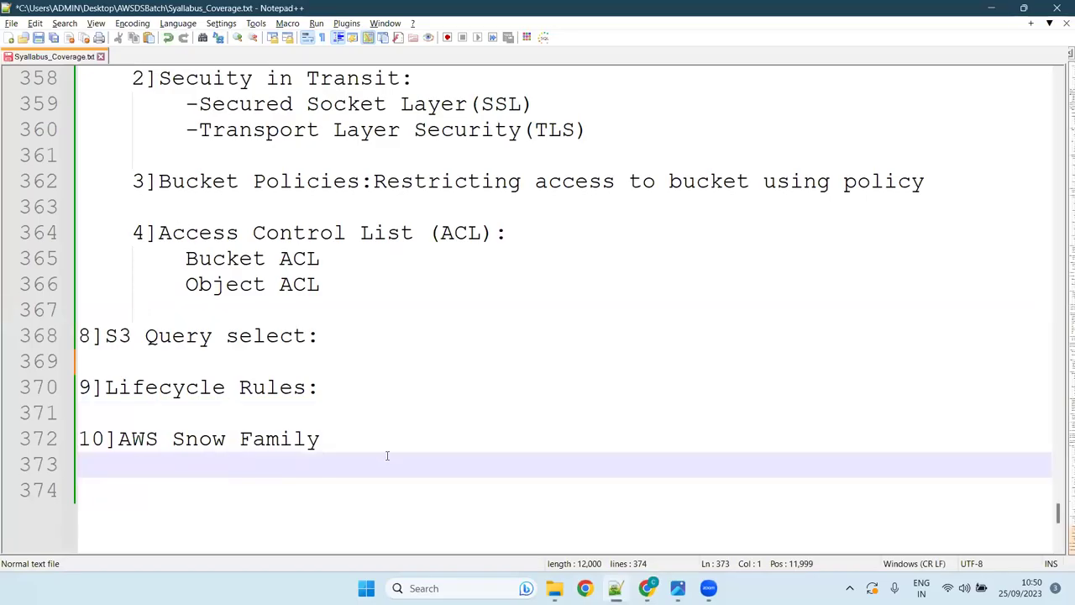
click(379, 428)
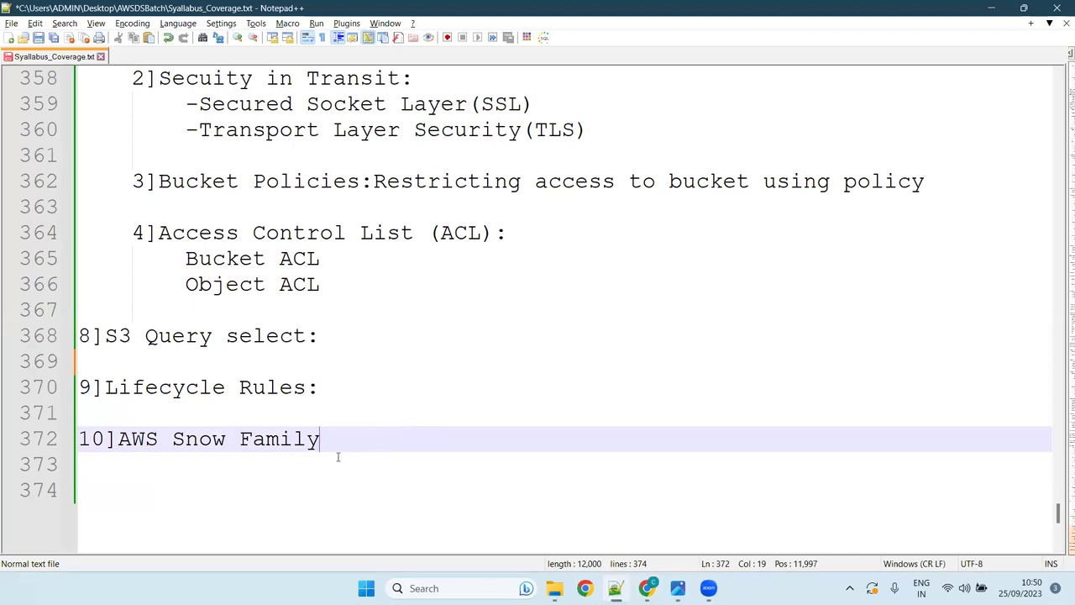
text(: -->phys)
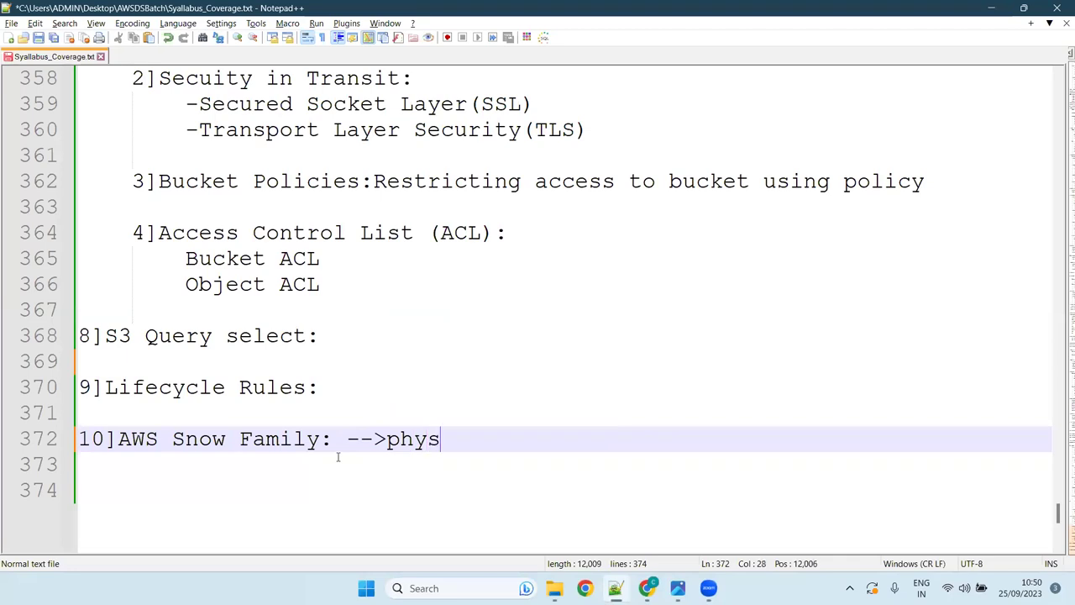
text(ical way)
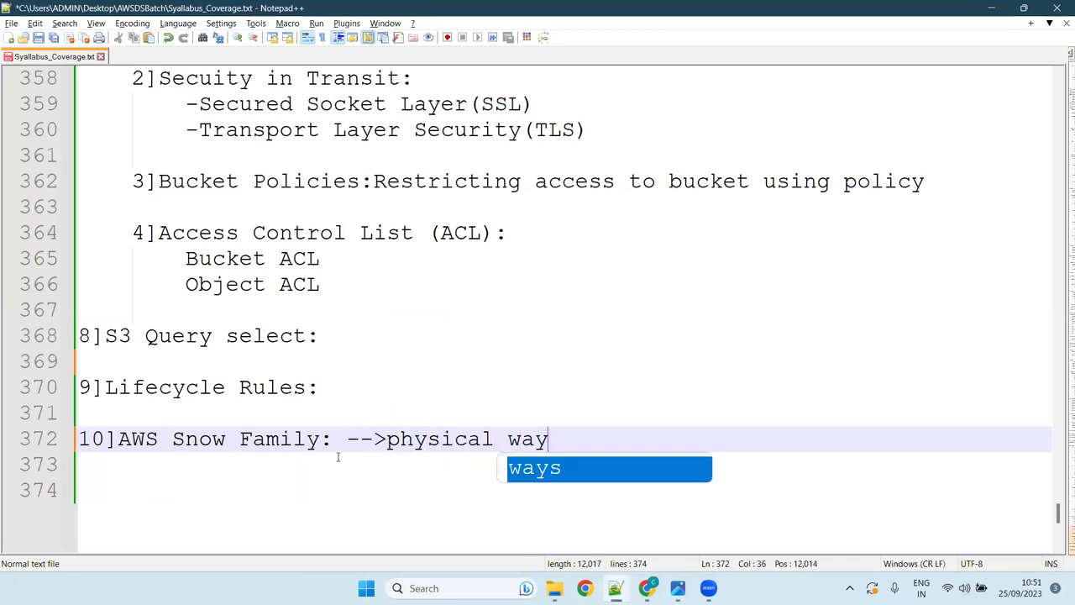
text( of data migration)
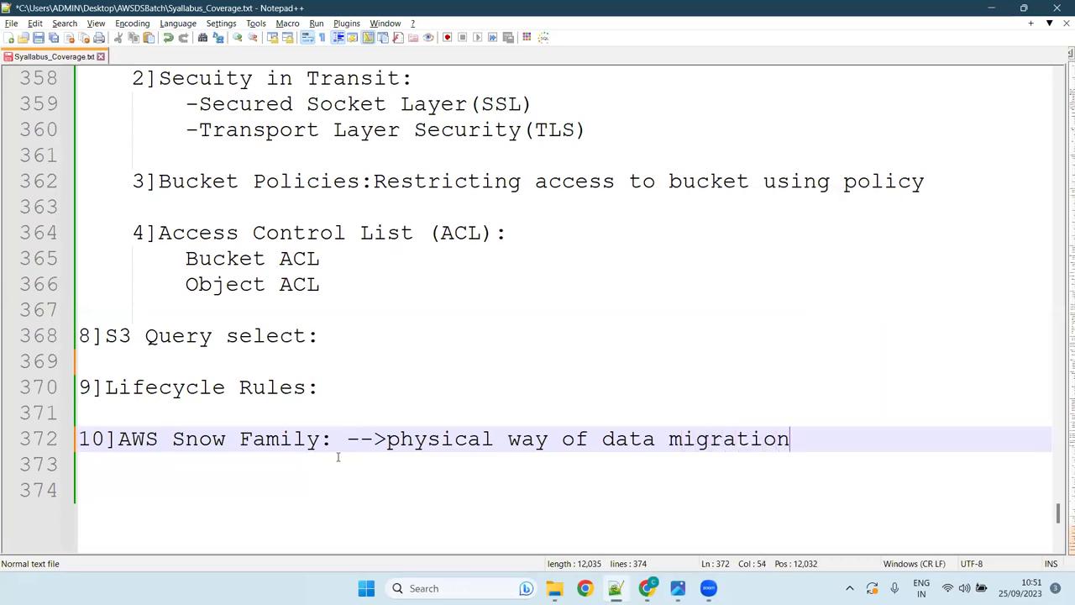
key(Return)
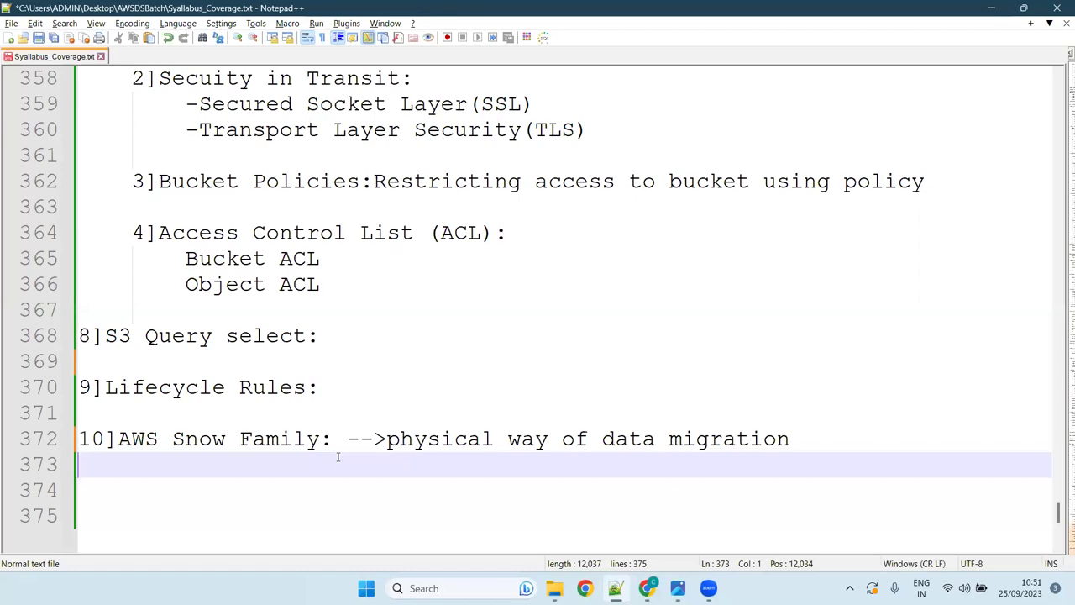